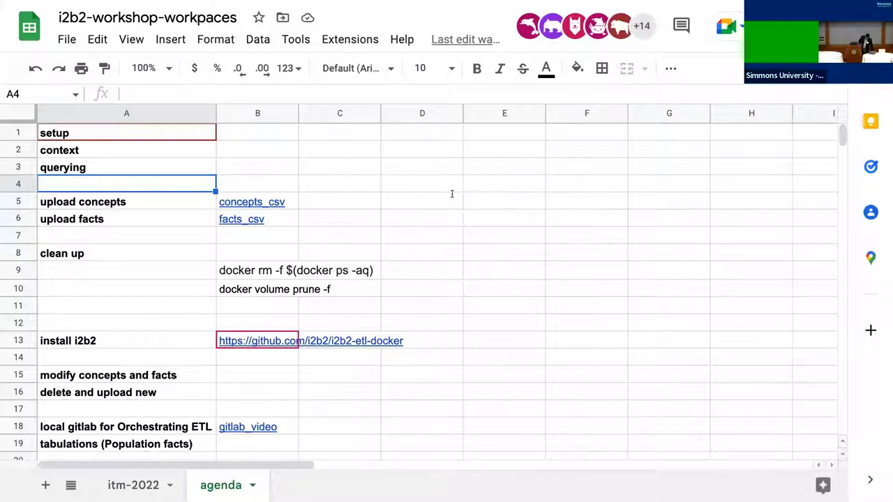
- Open the itm-2022 participants sheet, select empty email cell B8, then switch to VS Code
click(155, 478)
click(174, 255)
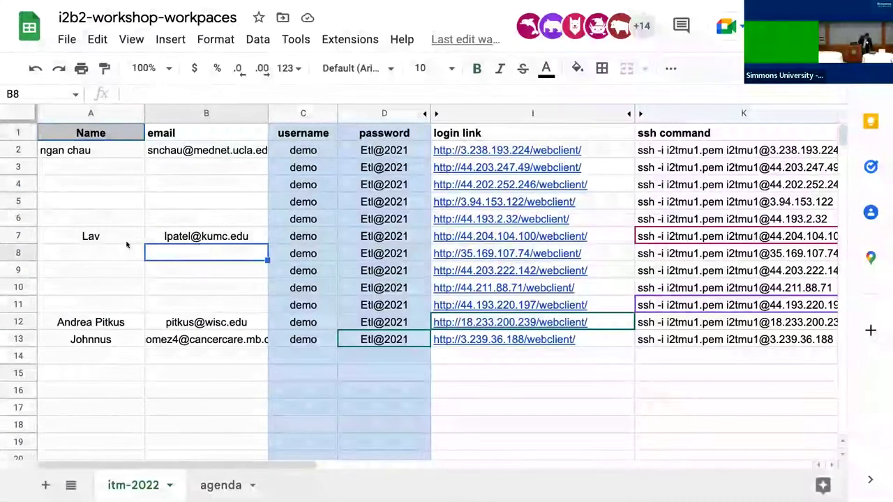
scroll(127, 244, down, 1)
scroll(127, 244, up, 1)
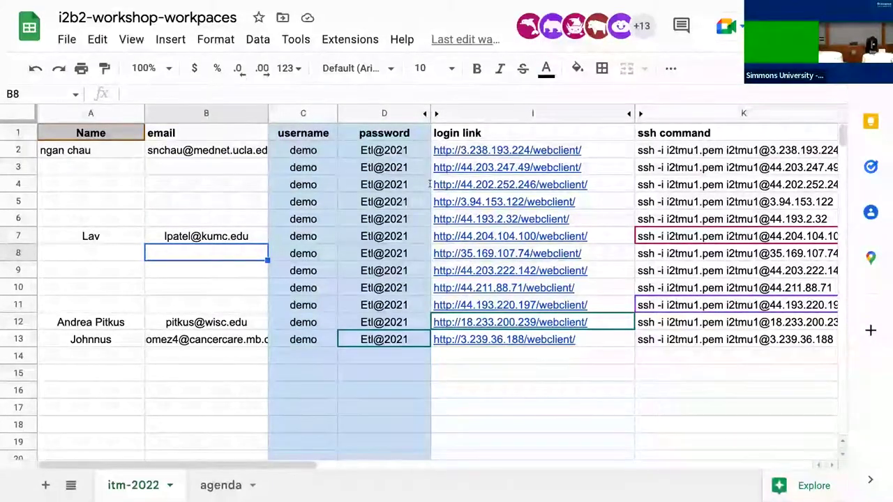
key(super+Tab)
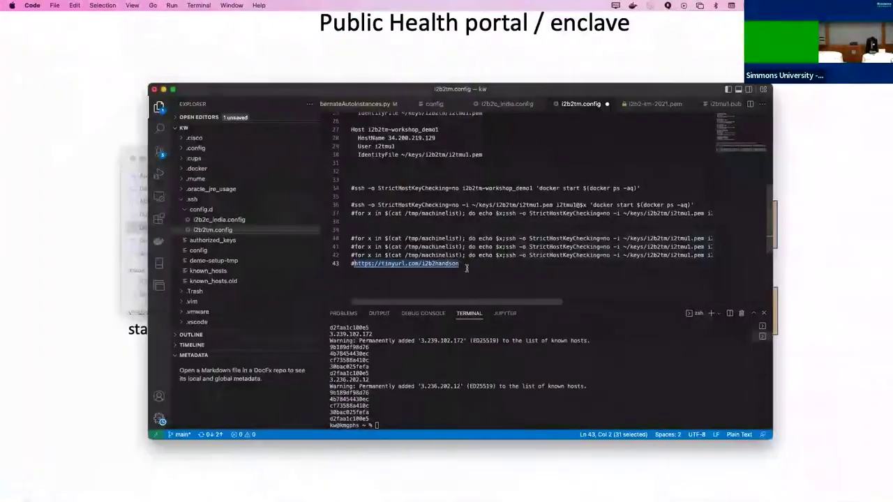
- Return from VS Code to the workshop spreadsheet in Chrome
key(super+Tab)
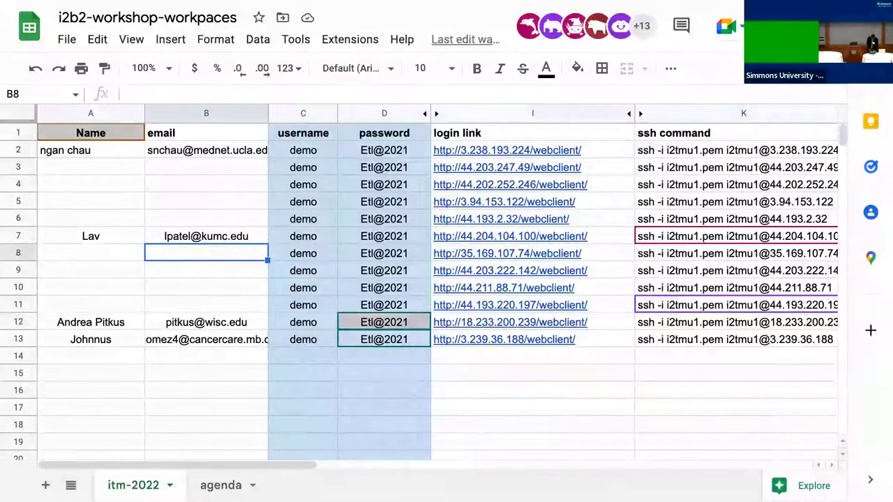
scroll(375, 390, down, 5)
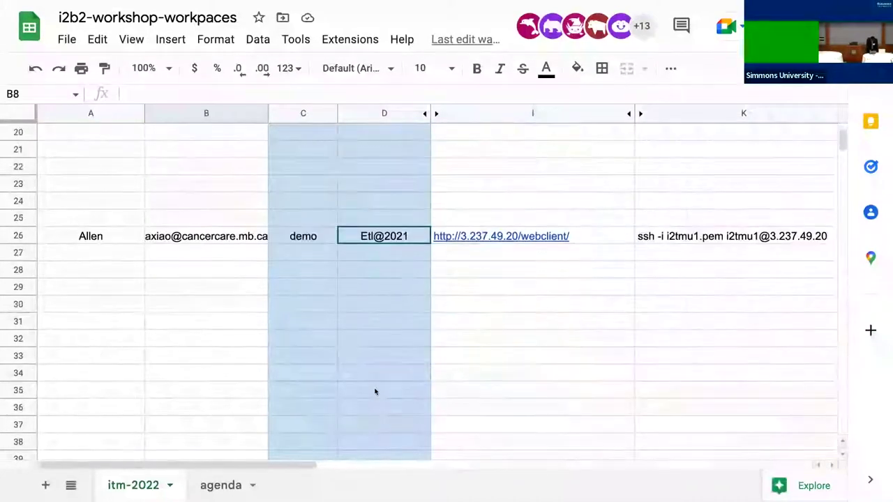
scroll(375, 392, down, 9)
click(452, 368)
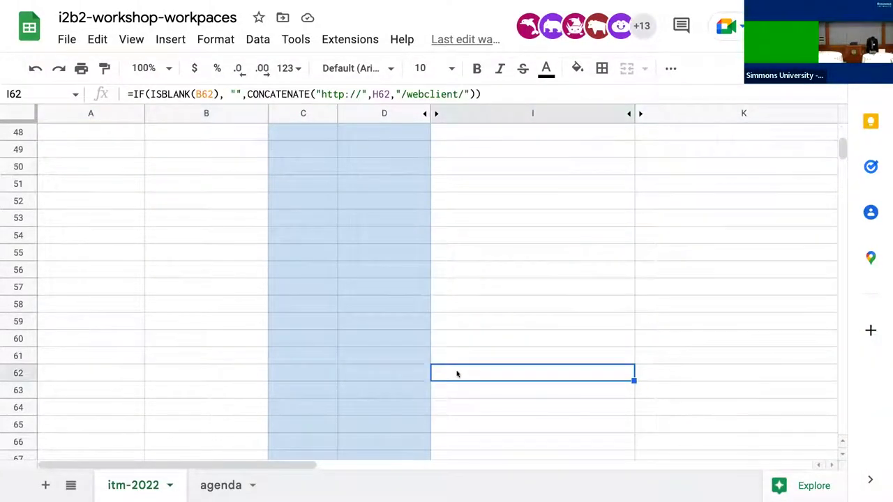
text(https://tinyurl.com/i2b2handson)
click(481, 404)
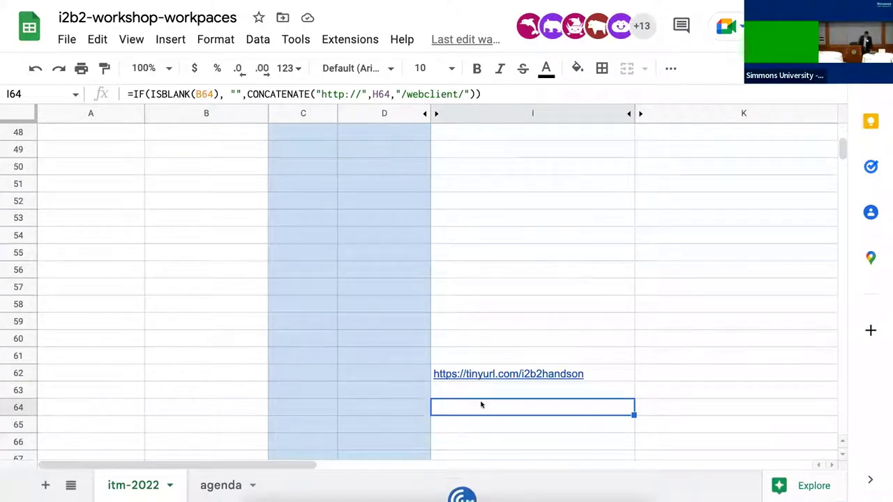
scroll(480, 404, up, 15)
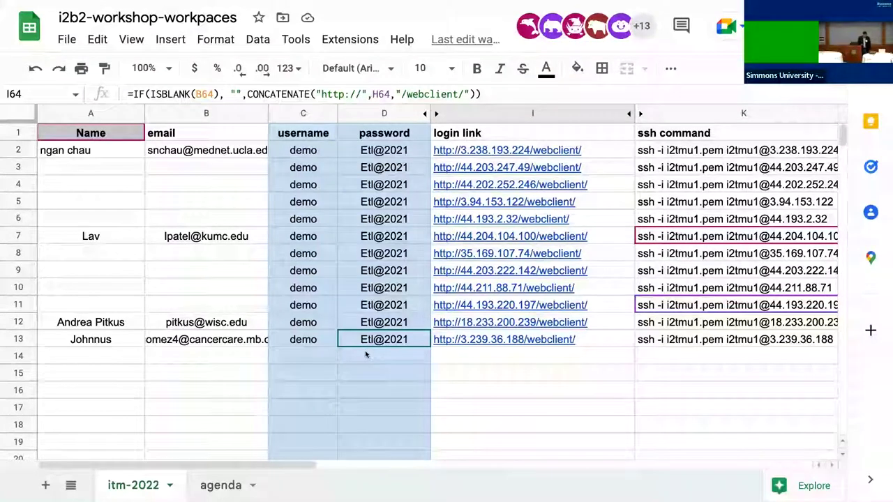
- Scroll the itm-2022 sheet while participants enter their names and e-mails
scroll(273, 383, down, 3)
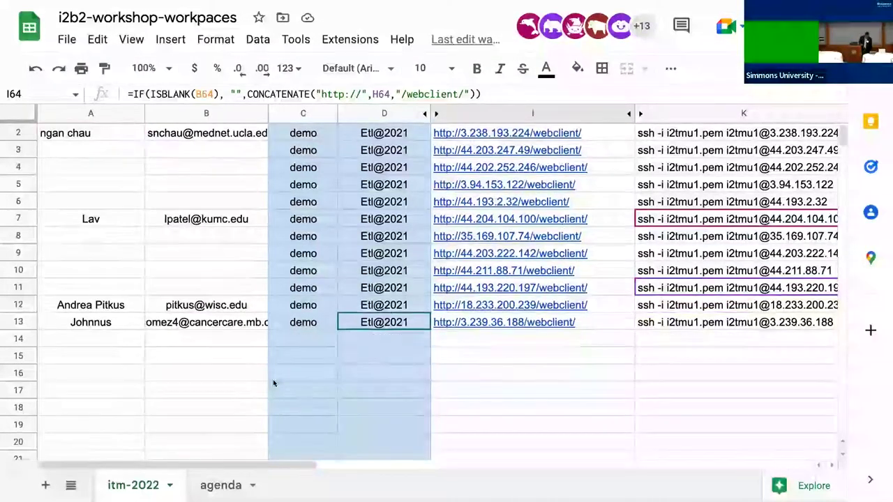
scroll(273, 382, up, 3)
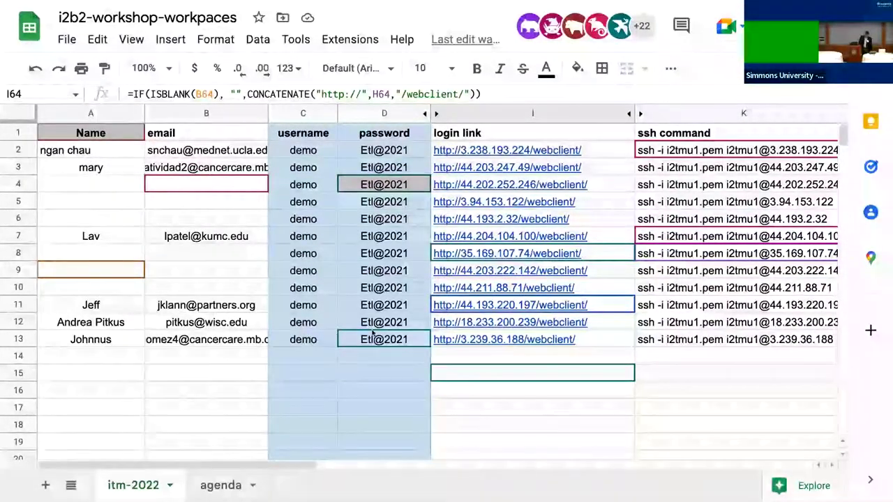
- Scroll through the itm-2022 rows down toward the row-62 tinyurl link and back
scroll(373, 333, down, 1)
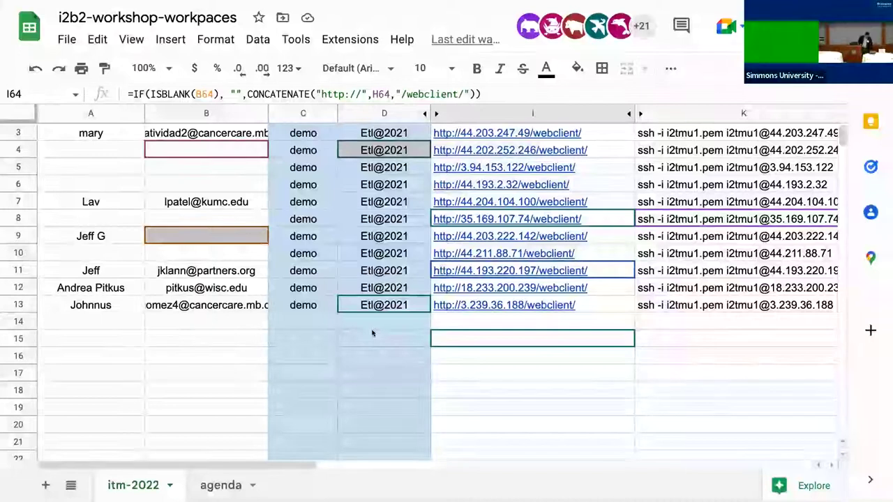
scroll(372, 333, up, 1)
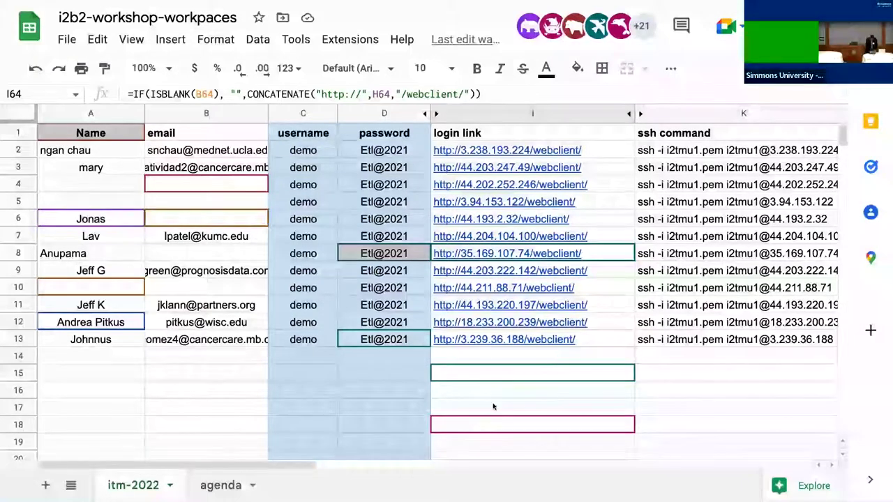
scroll(492, 407, down, 8)
scroll(492, 407, down, 10)
scroll(492, 407, up, 1)
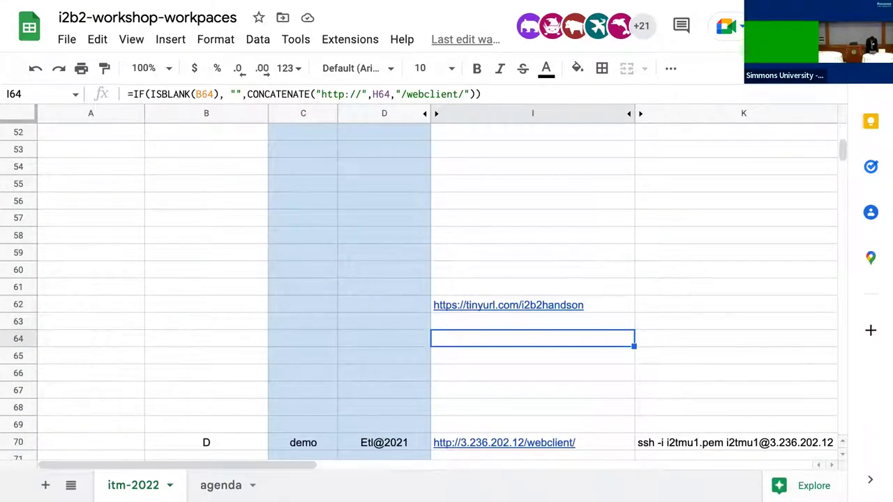
click(631, 304)
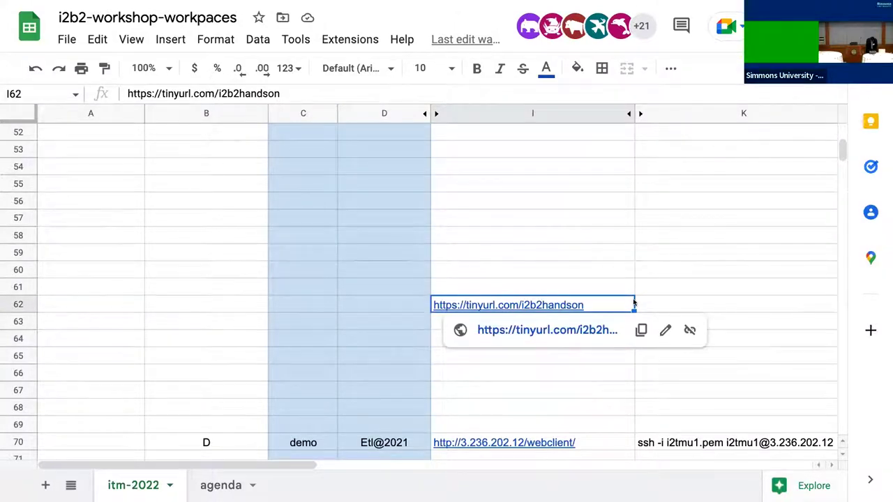
key(ctrl+plus)
key(ctrl+plus)
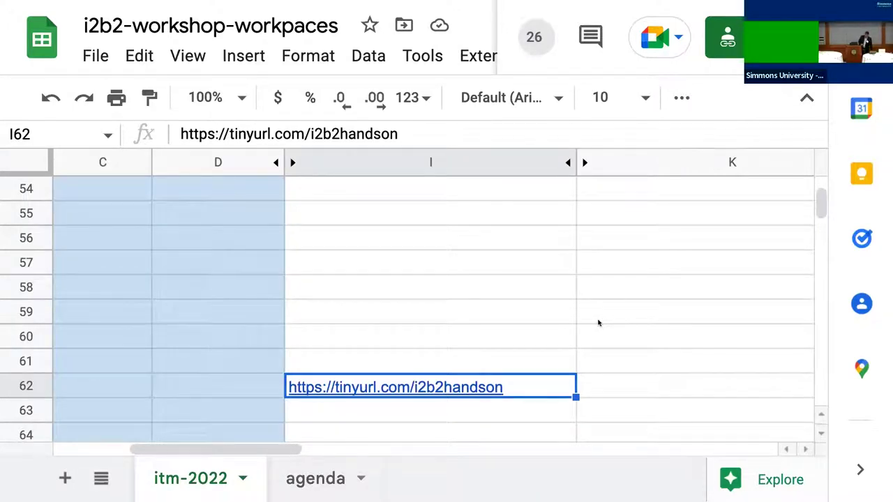
scroll(468, 338, left, 5)
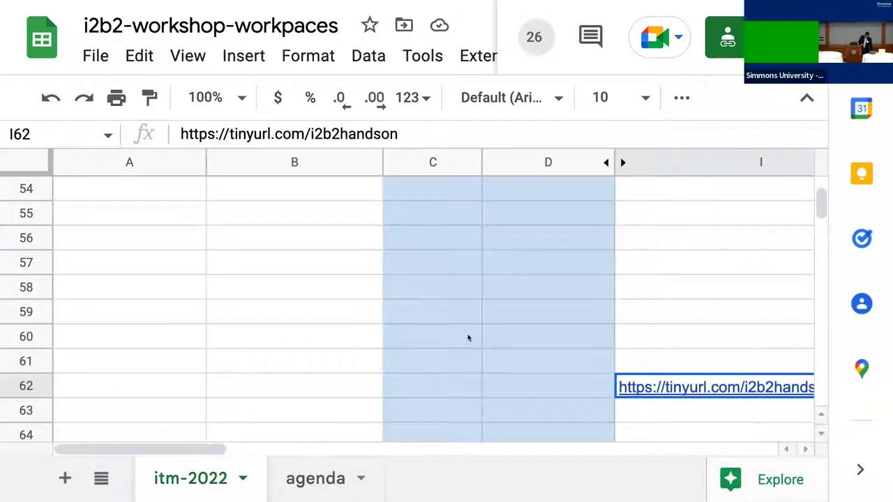
scroll(468, 337, up, 15)
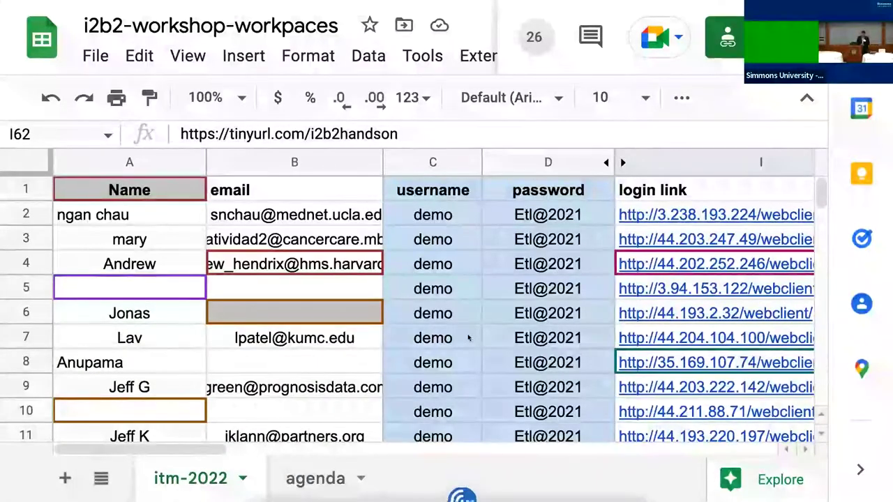
scroll(468, 337, down, 1)
scroll(468, 338, down, 15)
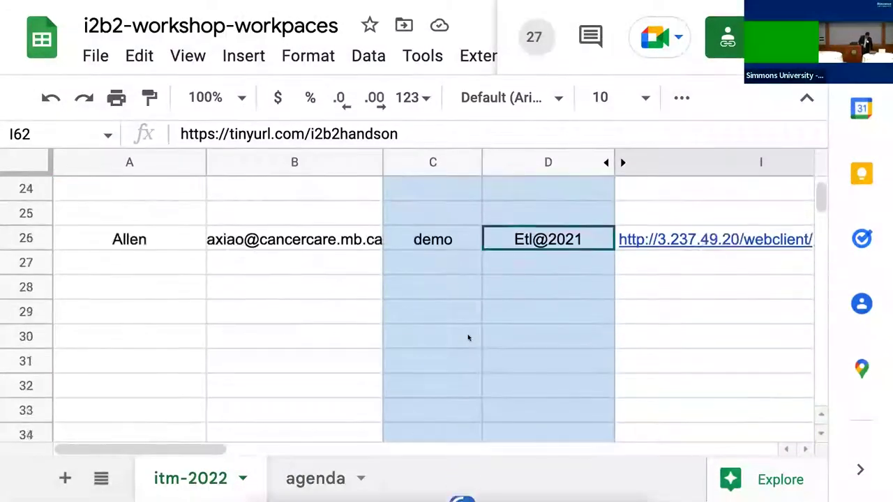
scroll(468, 338, down, 1)
scroll(468, 337, right, 3)
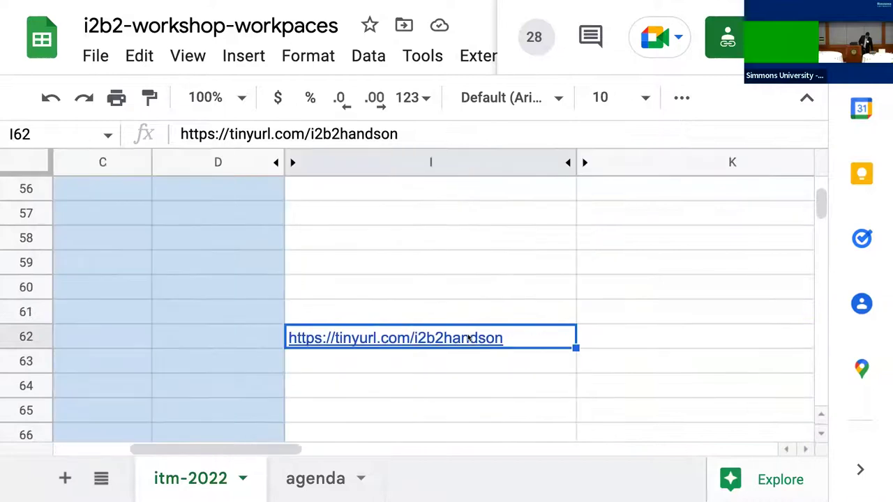
click(523, 407)
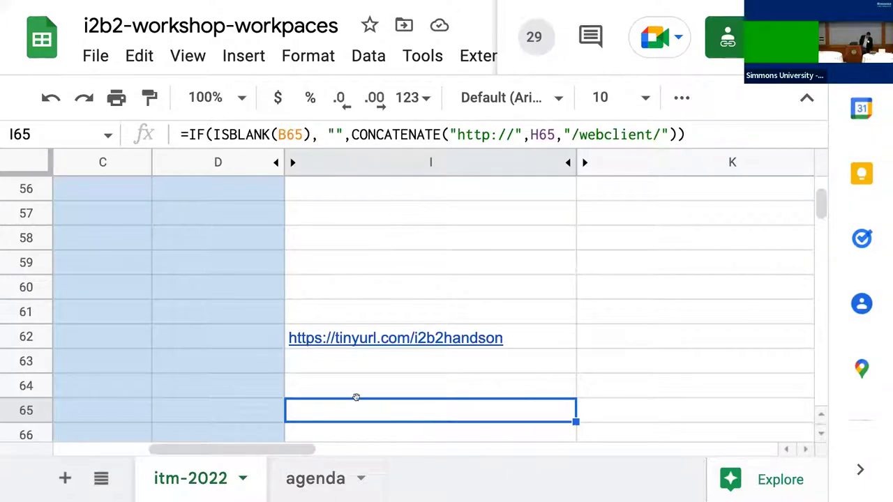
scroll(356, 396, left, 5)
scroll(356, 397, up, 20)
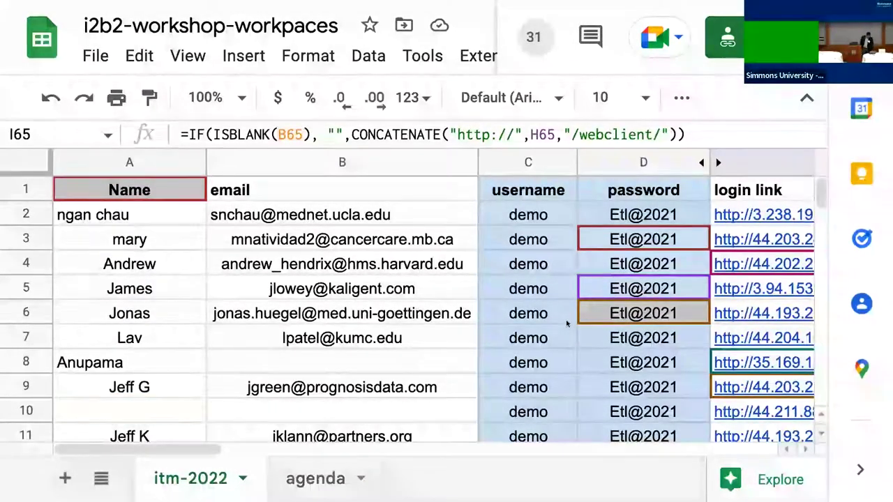
scroll(566, 322, down, 4)
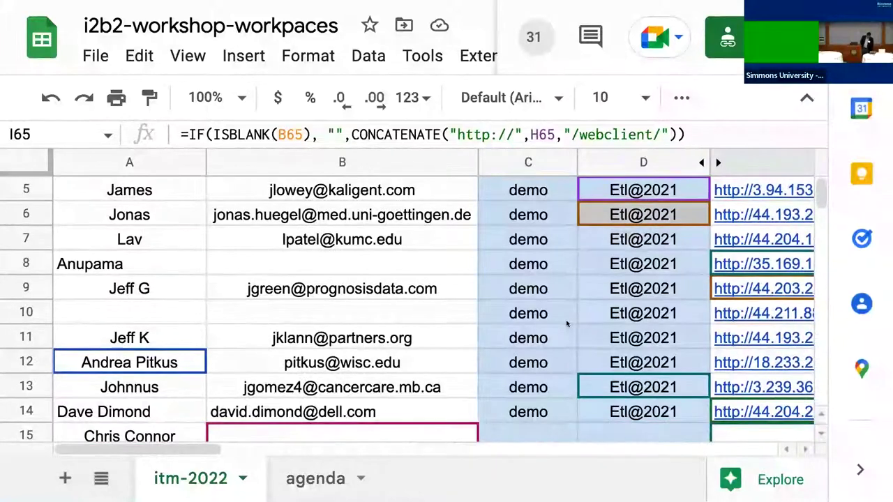
scroll(567, 323, down, 1)
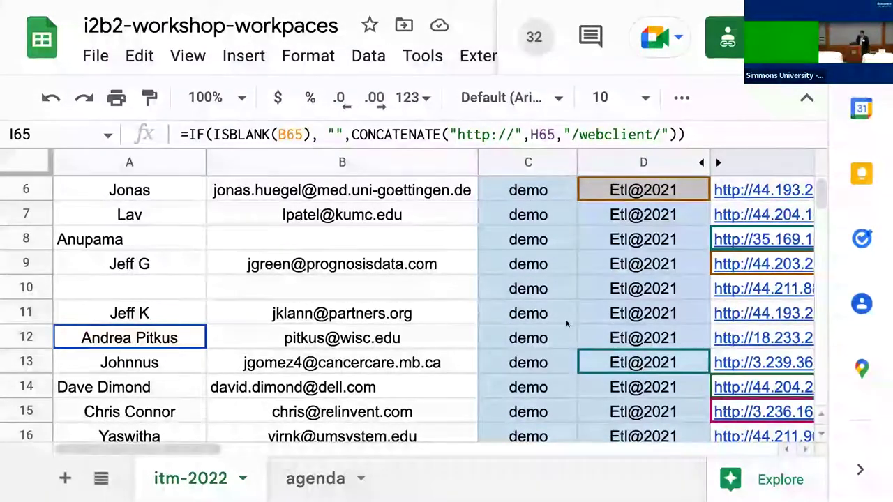
scroll(566, 319, down, 2)
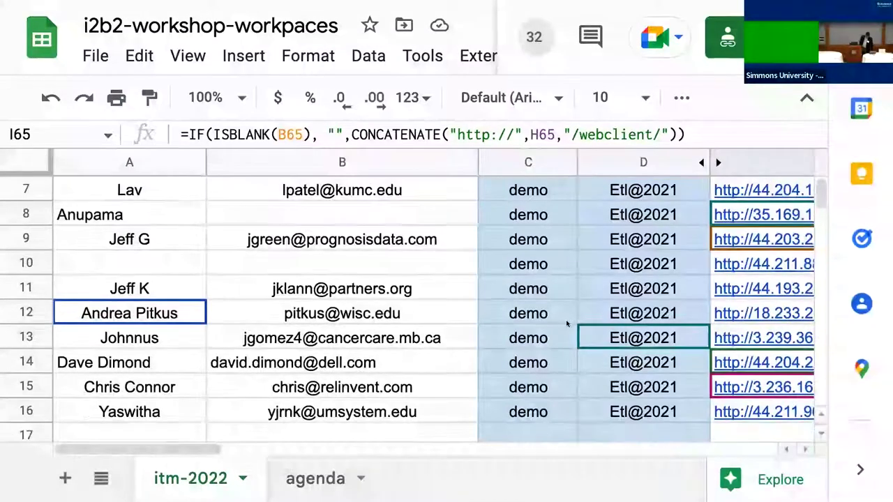
scroll(565, 320, right, 5)
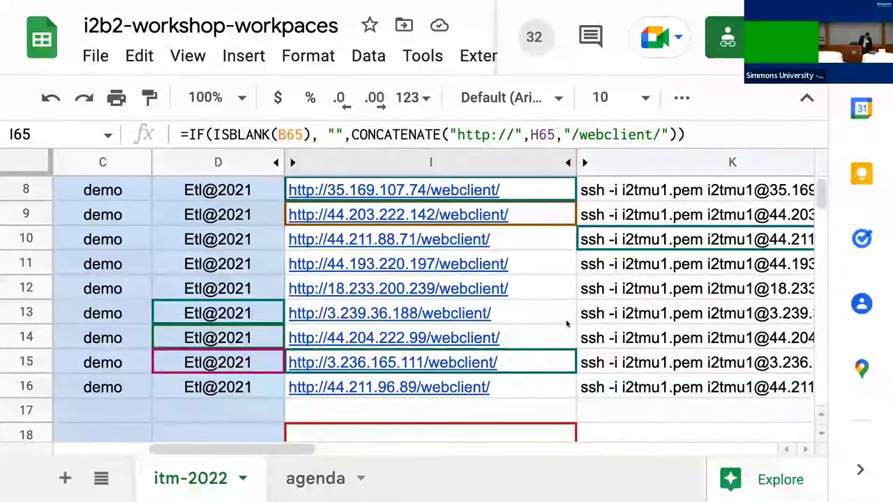
- Show the agenda tab and select the context step in cell A2
scroll(565, 323, left, 3)
scroll(566, 319, up, 1)
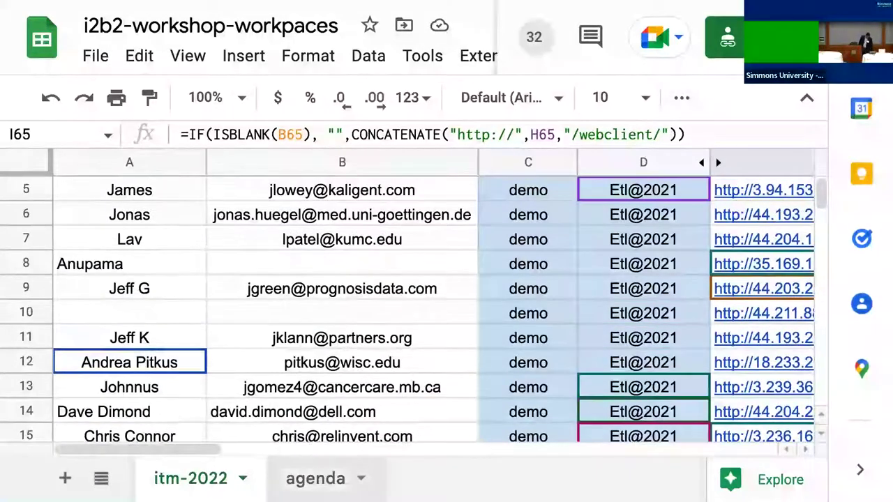
click(315, 478)
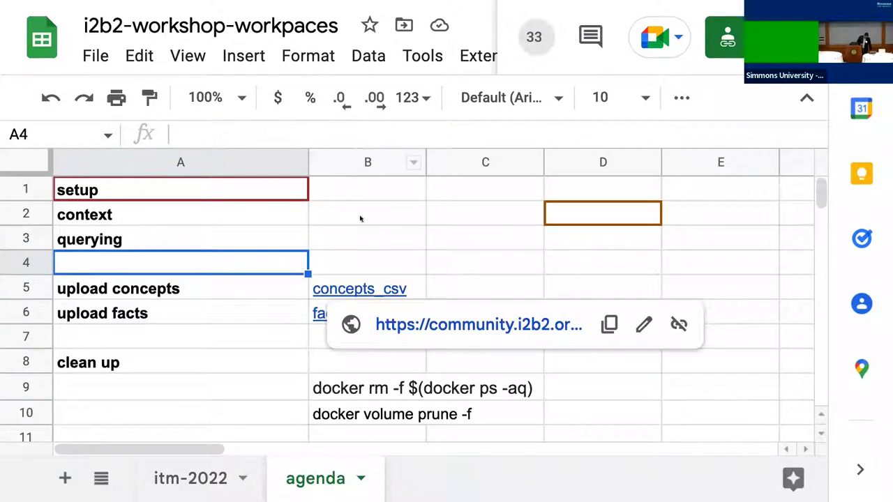
click(257, 214)
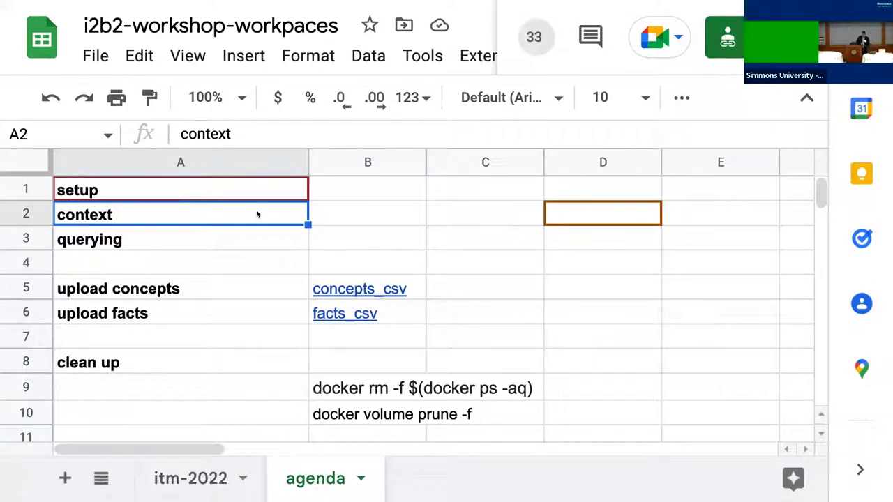
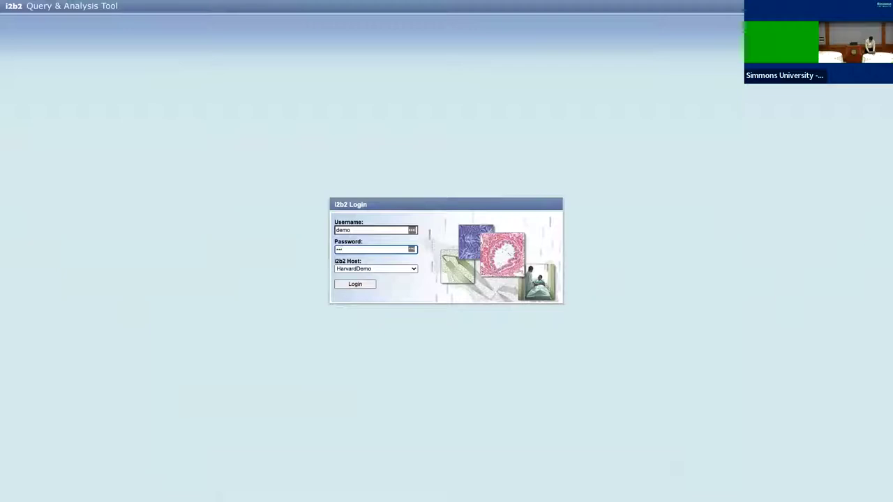
- Log in to the i2b2 Demo project and decline the browser's offer to save the password
key(Return)
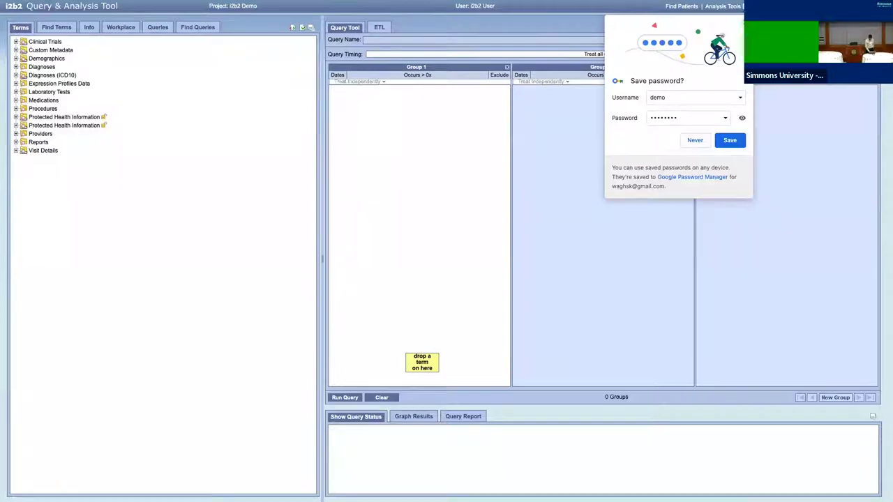
click(741, 23)
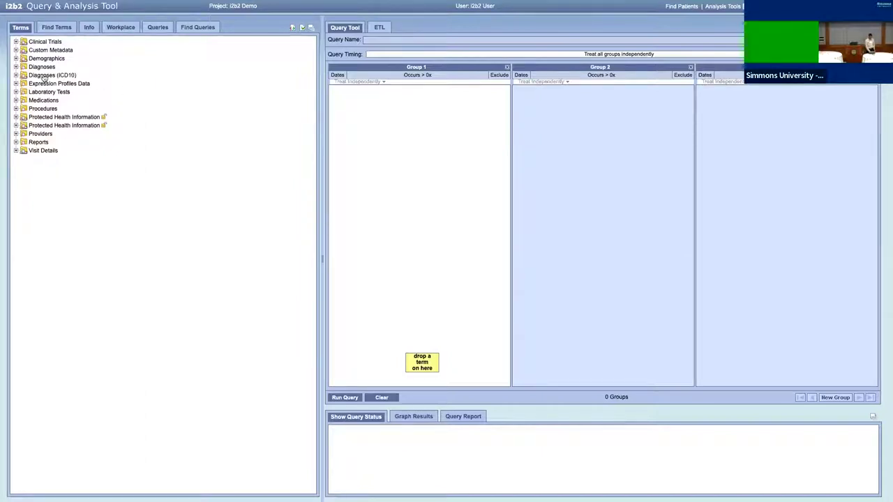
- Add Female from Demographics > Gender to query Group 1
click(16, 59)
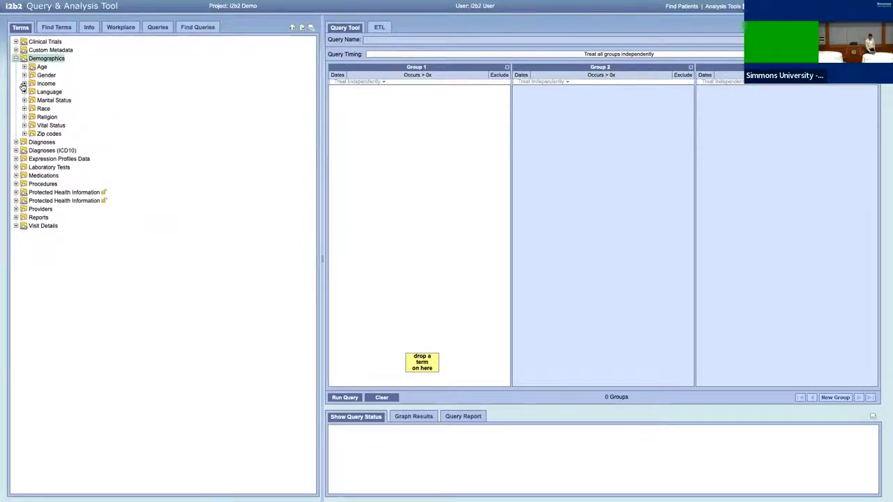
click(24, 75)
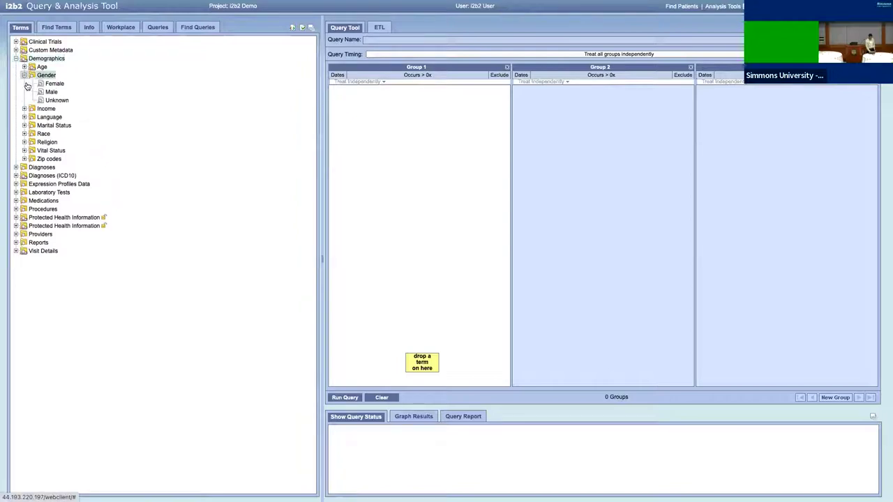
drag(45, 84, 365, 146)
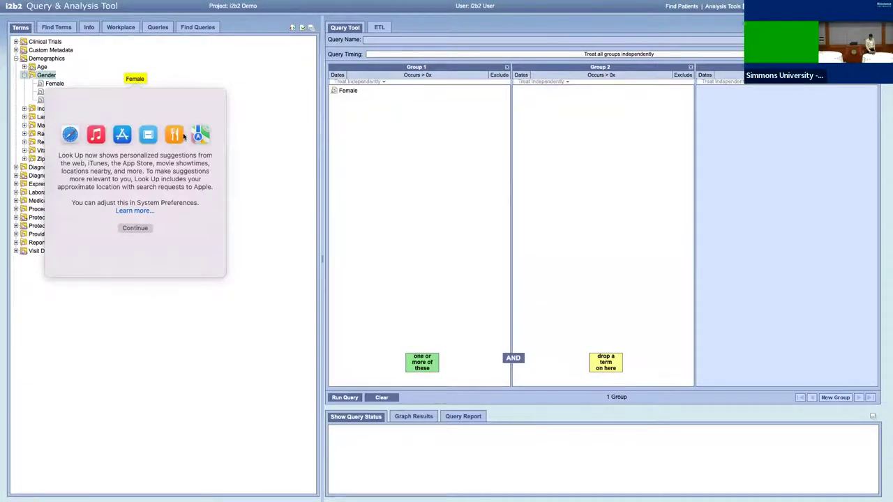
click(244, 149)
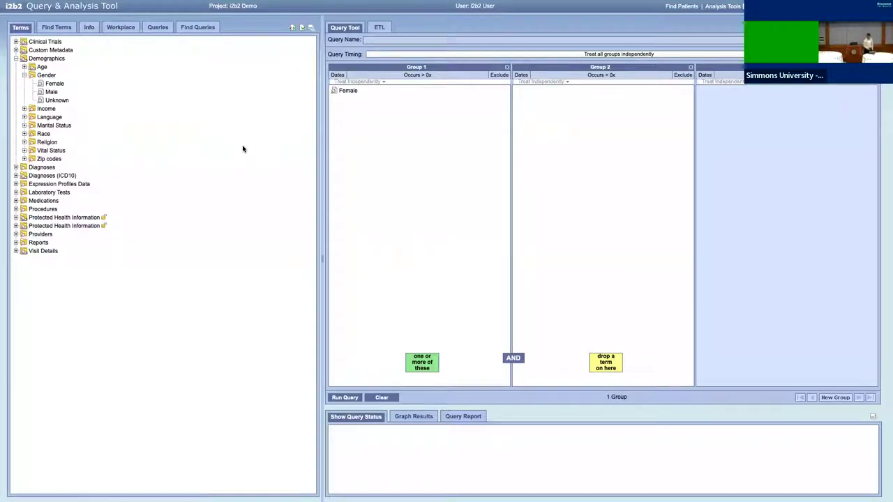
- Add Circulatory system from Diagnoses to Group 2 and bring up the Run Query settings
click(16, 58)
click(15, 67)
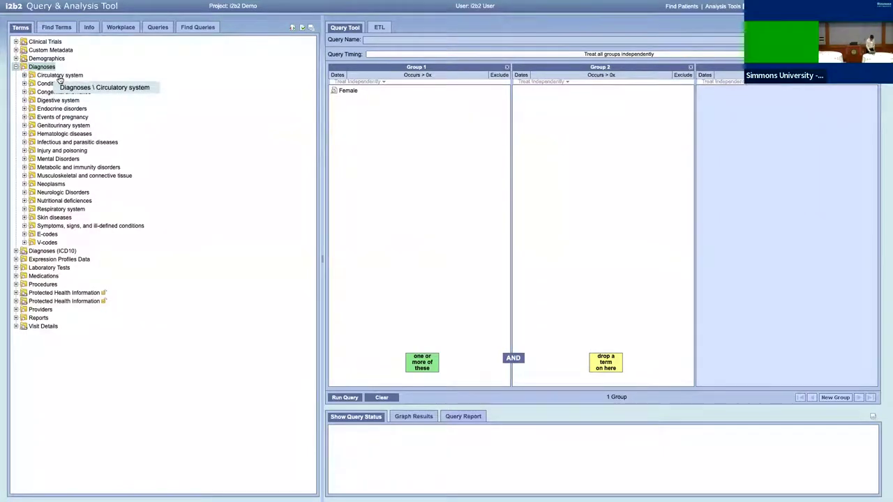
drag(59, 79, 539, 133)
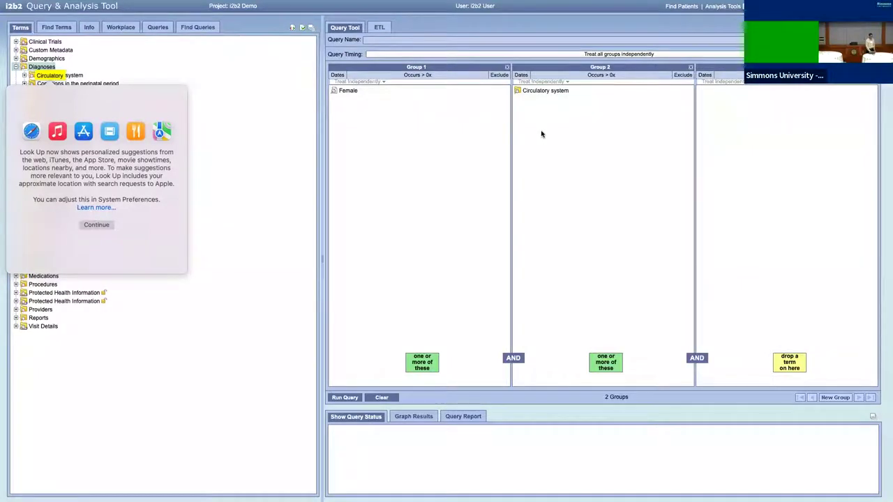
click(341, 397)
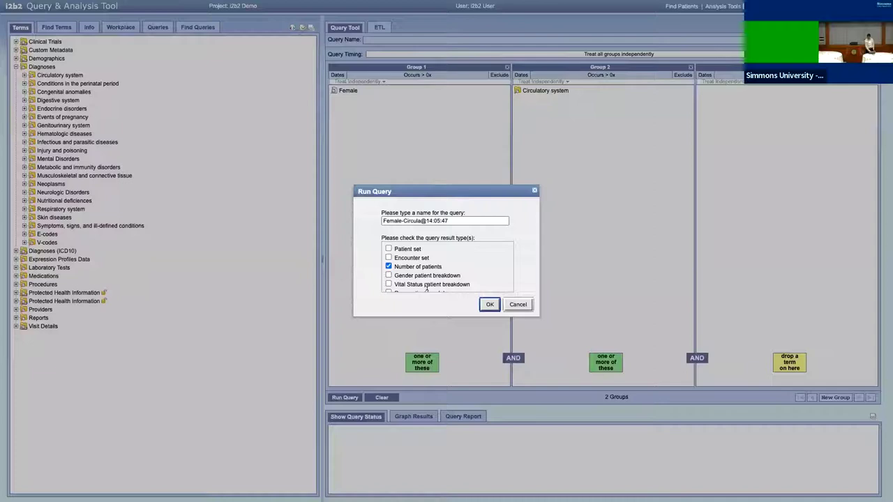
- Run the query with Number of patients and Age patient breakdown selected, then view Graph Results
scroll(426, 287, down, 2)
click(388, 274)
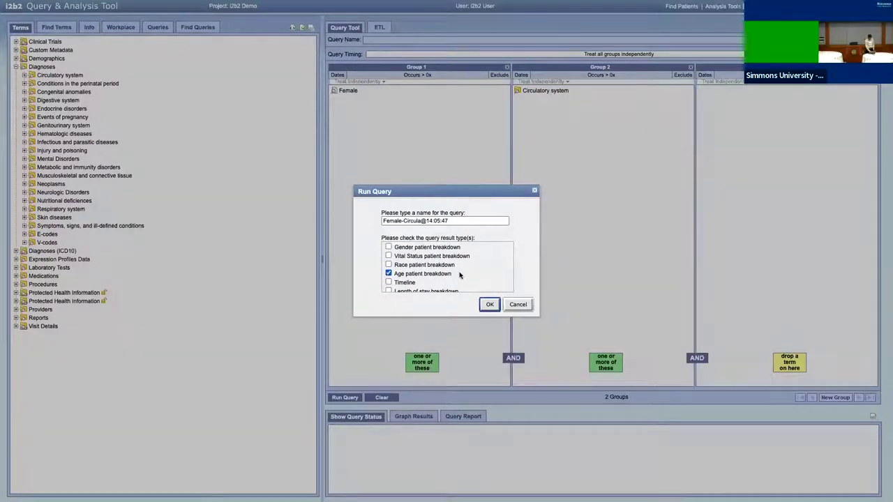
scroll(460, 276, up, 2)
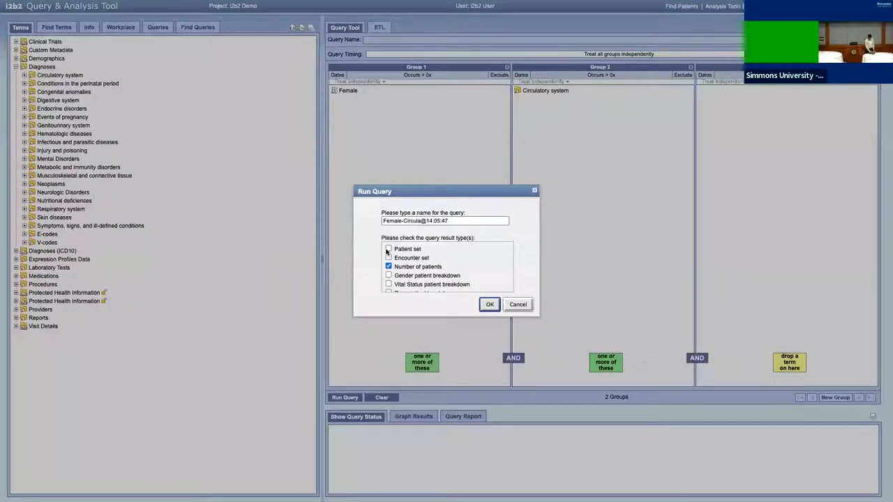
click(484, 304)
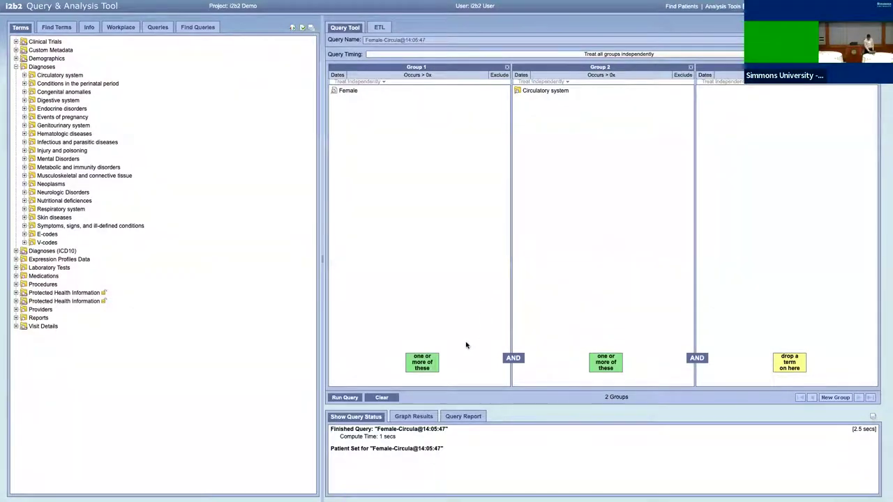
click(410, 418)
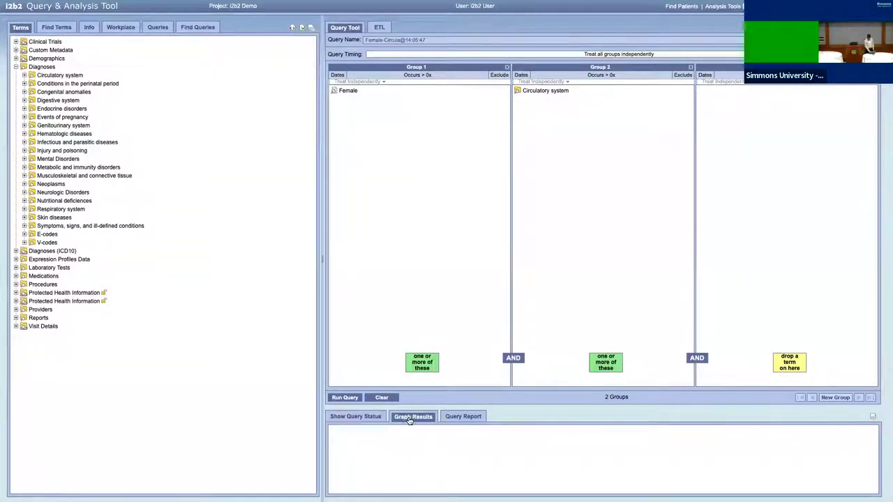
- Reopen the run settings, tick the patient set option, then cancel without rerunning
click(364, 418)
click(351, 398)
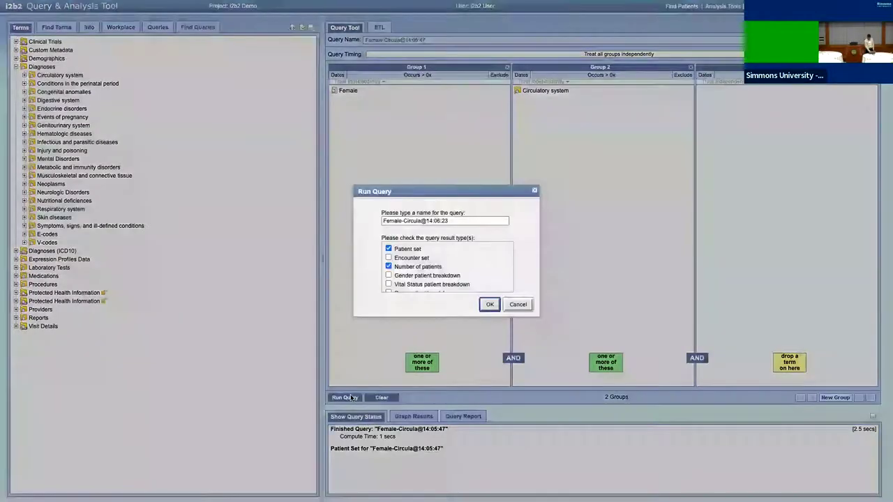
click(388, 249)
scroll(401, 267, down, 1)
scroll(401, 268, down, 1)
click(519, 305)
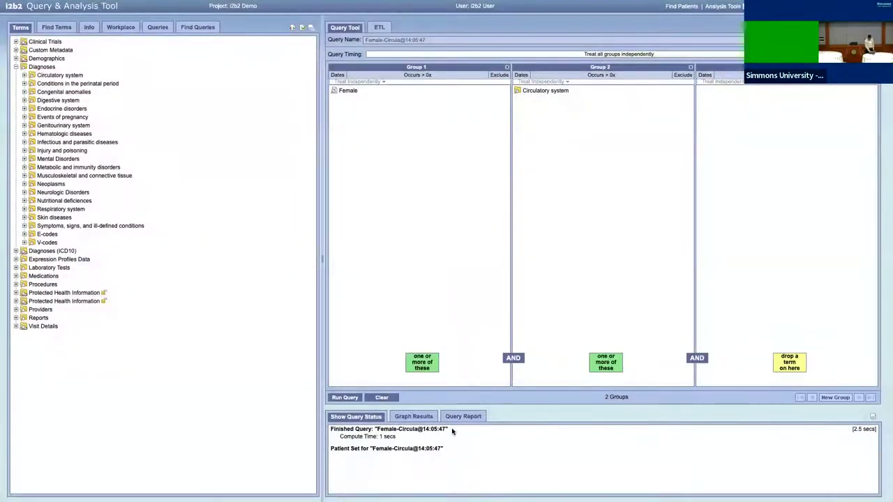
- Check the graph and status, then scroll through the Query Report's Female and Circulatory system criteria
click(423, 418)
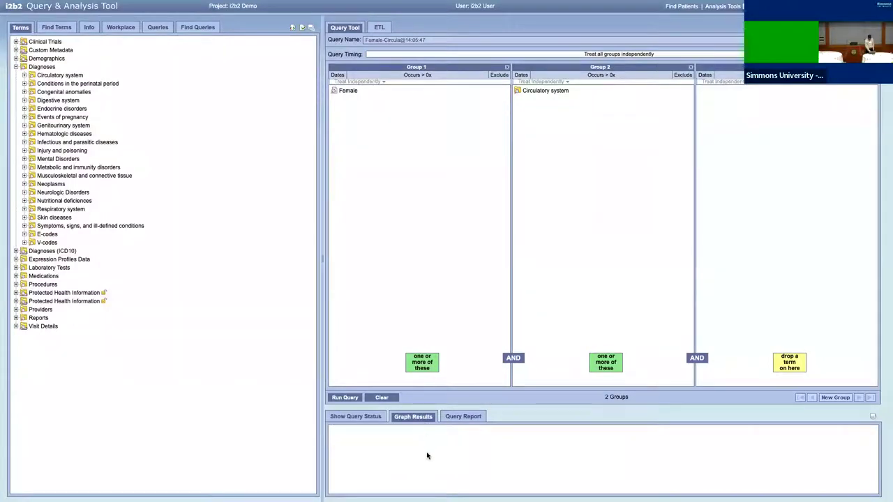
click(363, 418)
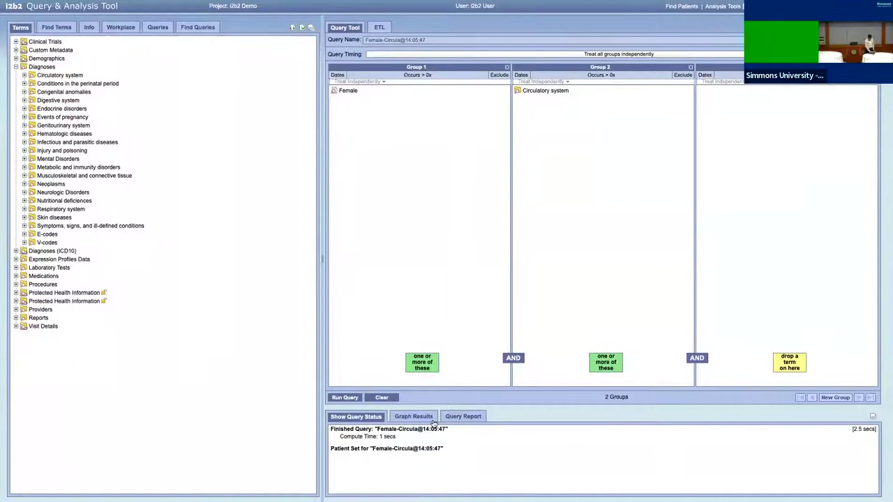
click(455, 417)
scroll(448, 448, down, 5)
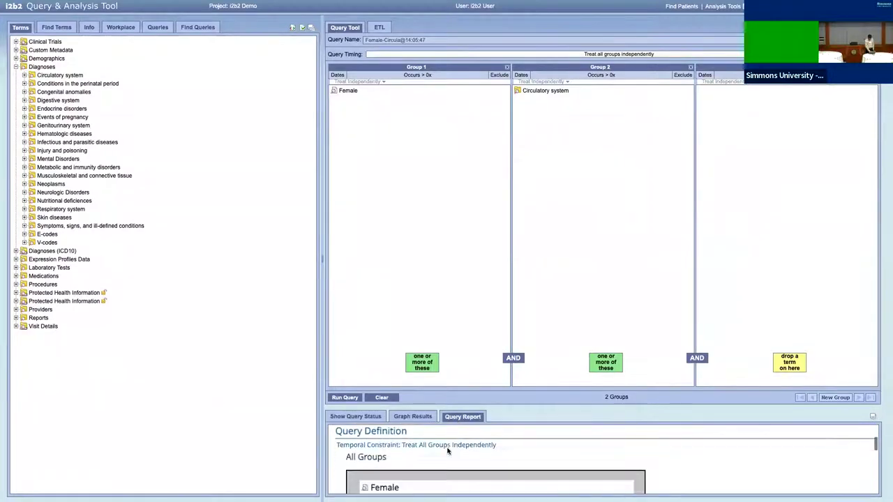
scroll(448, 451, down, 5)
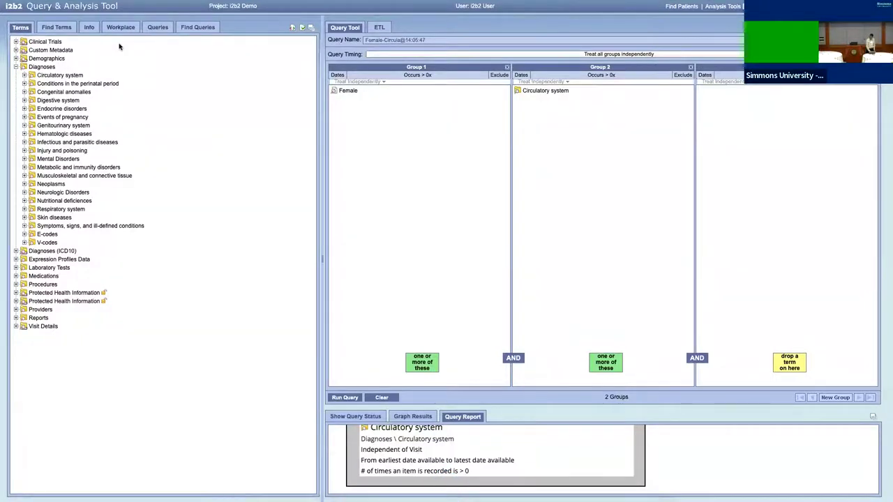
- Rerun the query and inspect the 26-patient age breakdown chart
click(353, 398)
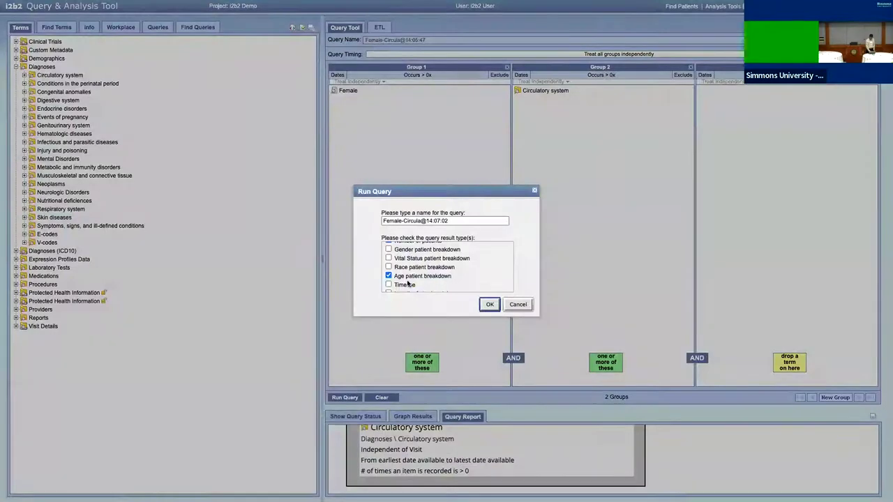
scroll(408, 282, up, 3)
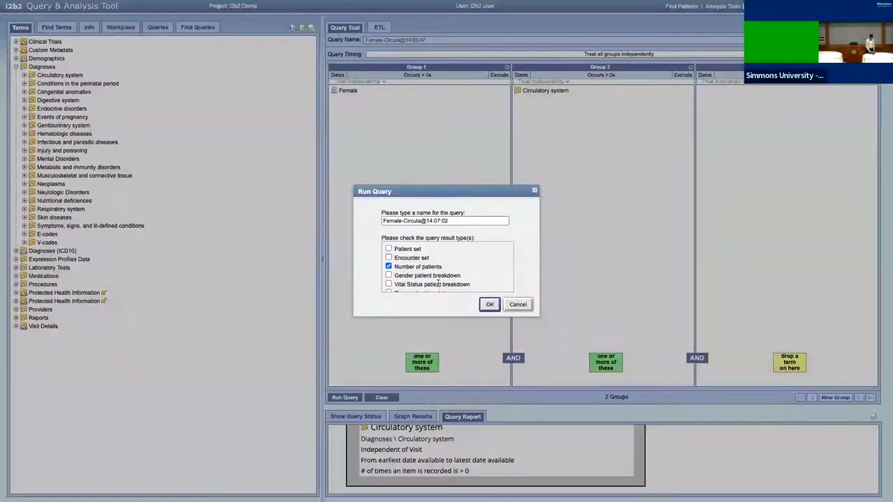
click(483, 303)
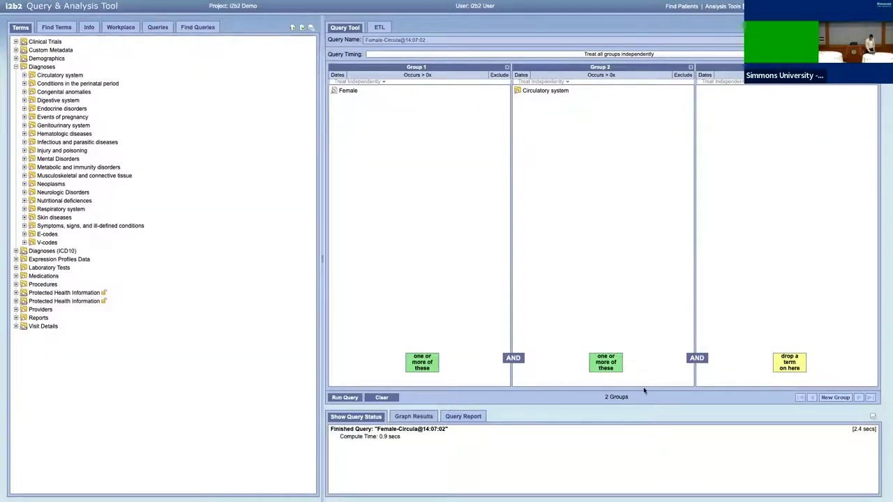
scroll(813, 387, down, 1)
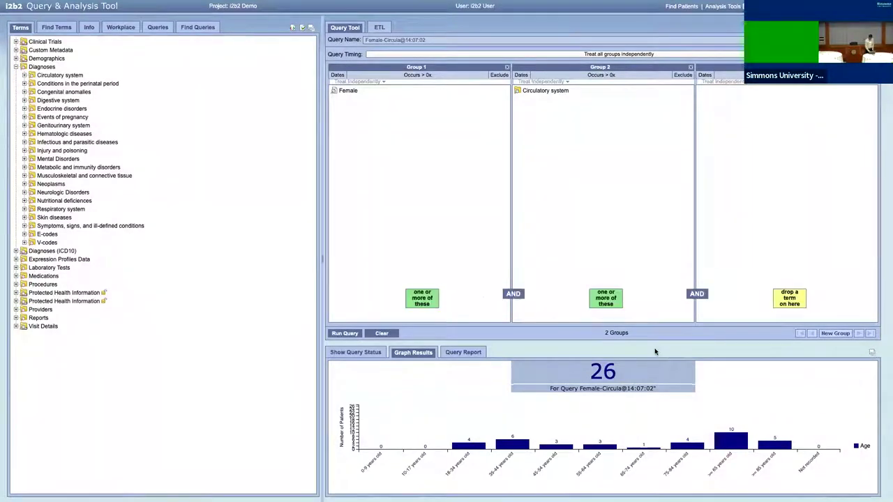
mouse_move(729, 415)
scroll(737, 407, up, 1)
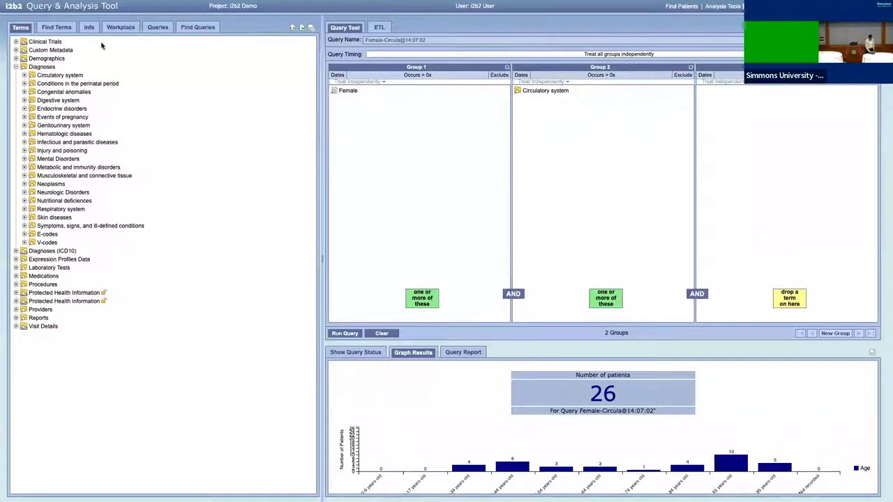
- List the patients in the Female-Circula@14:05:47 patient set, then switch to PowerPoint
click(158, 27)
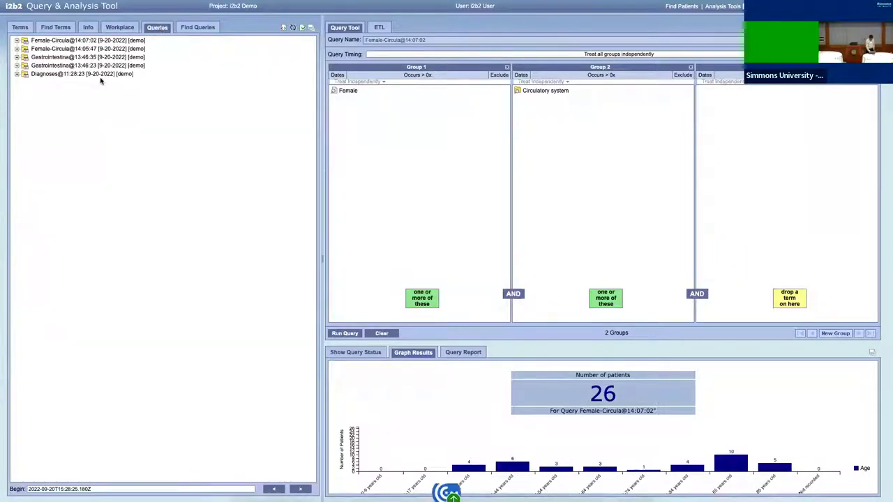
click(98, 41)
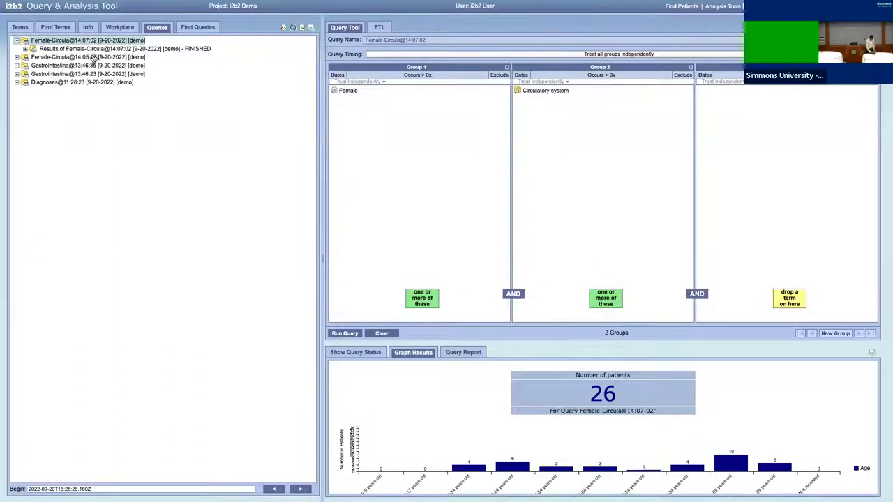
click(93, 58)
click(93, 64)
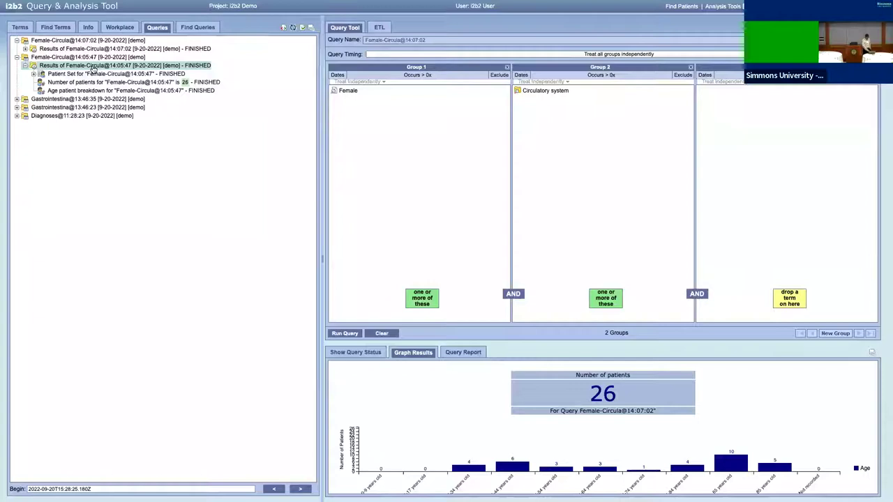
click(34, 76)
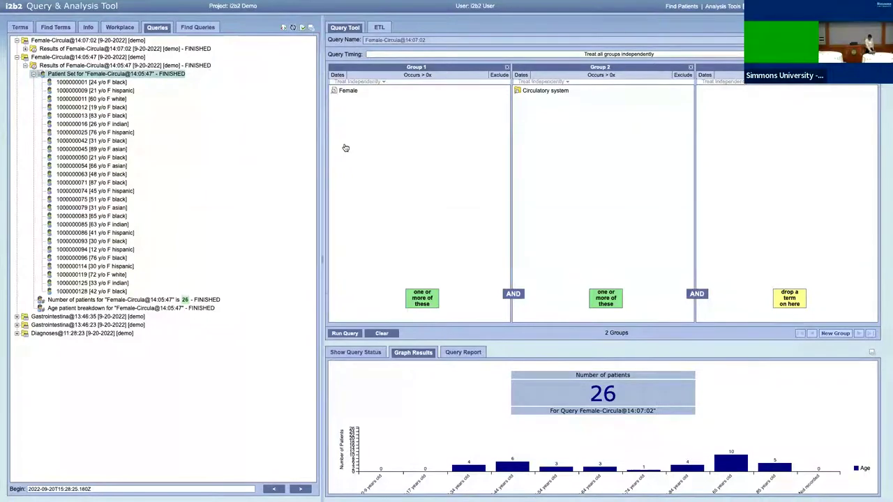
key(super+Tab)
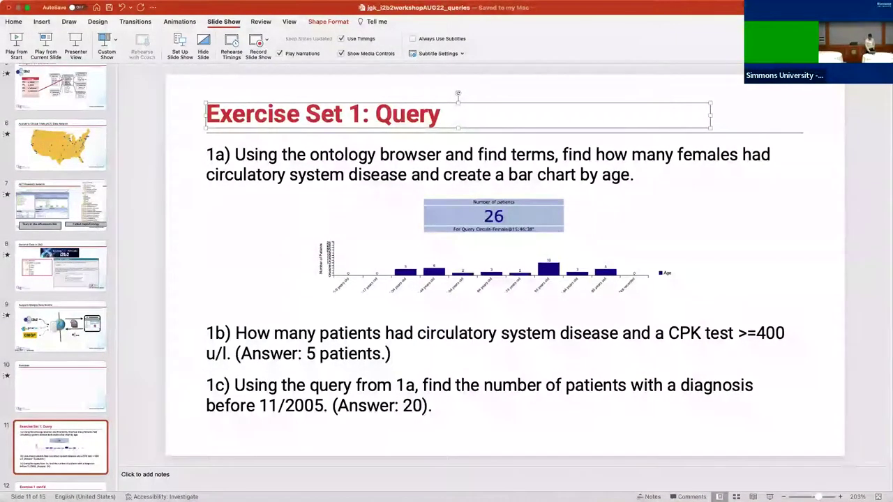
- Deselect the Exercise Set 1 slide title and switch back to Chrome
click(289, 474)
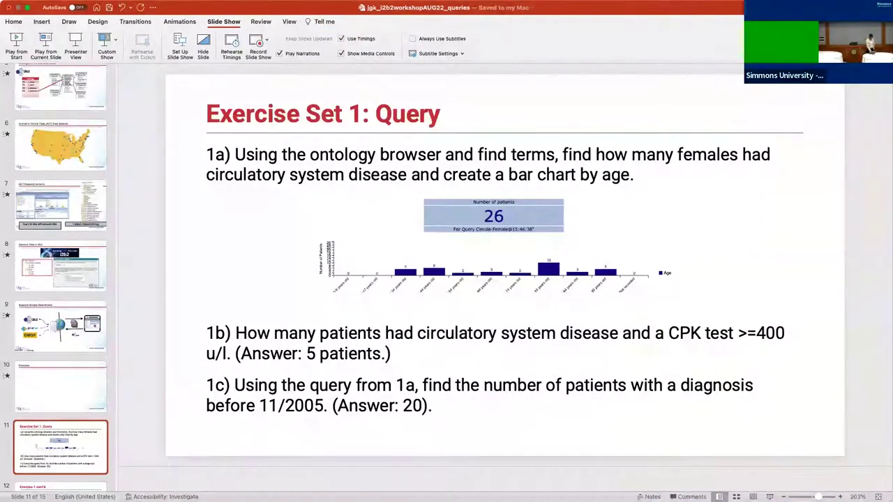
key(super+Tab)
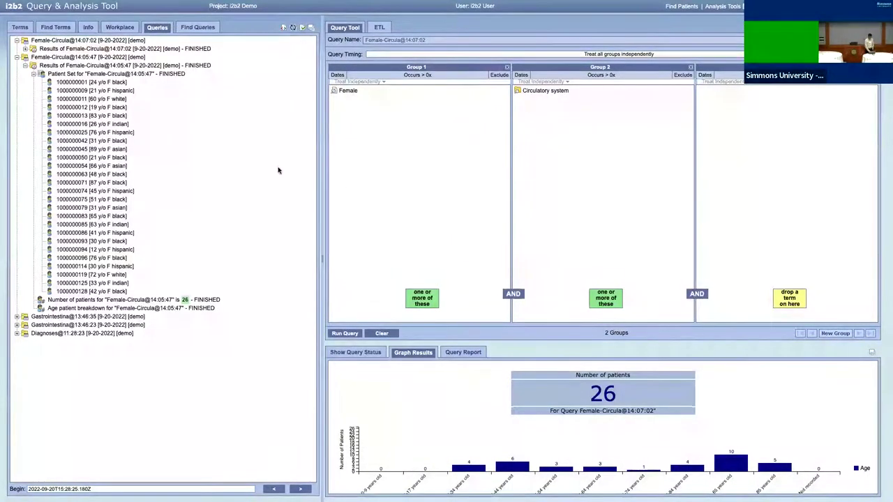
- Show the Terms tree, remove the Female group from the query, and go to Find Terms
click(19, 28)
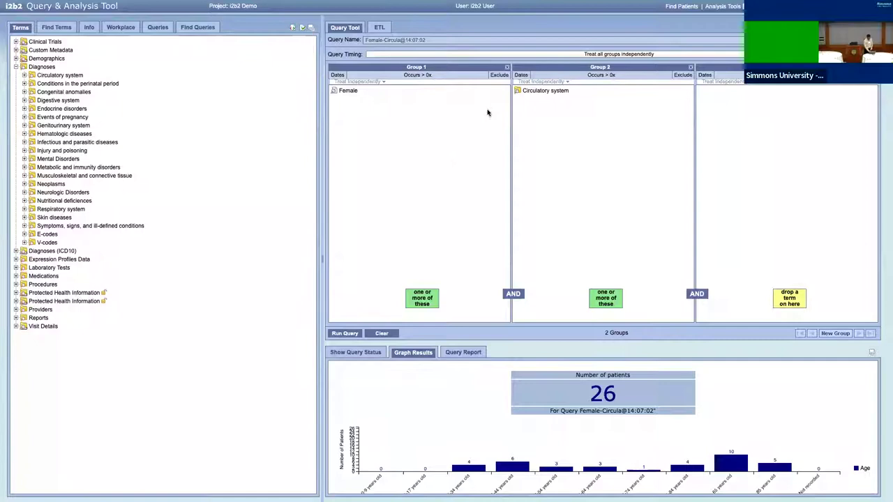
click(507, 67)
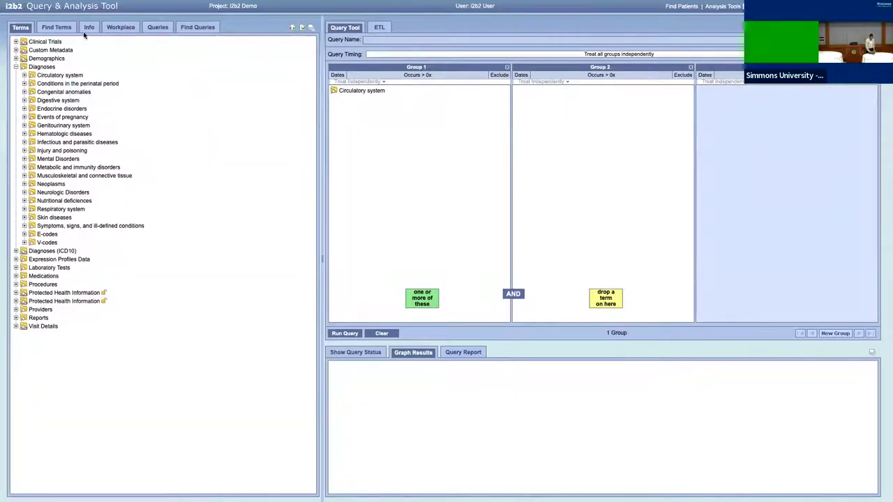
click(55, 27)
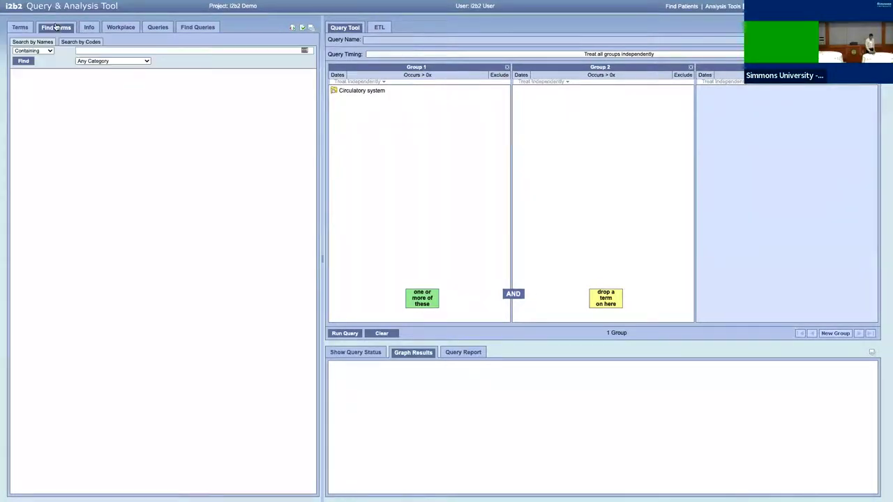
- Run a Find Terms search for the CPK lab tests
click(88, 51)
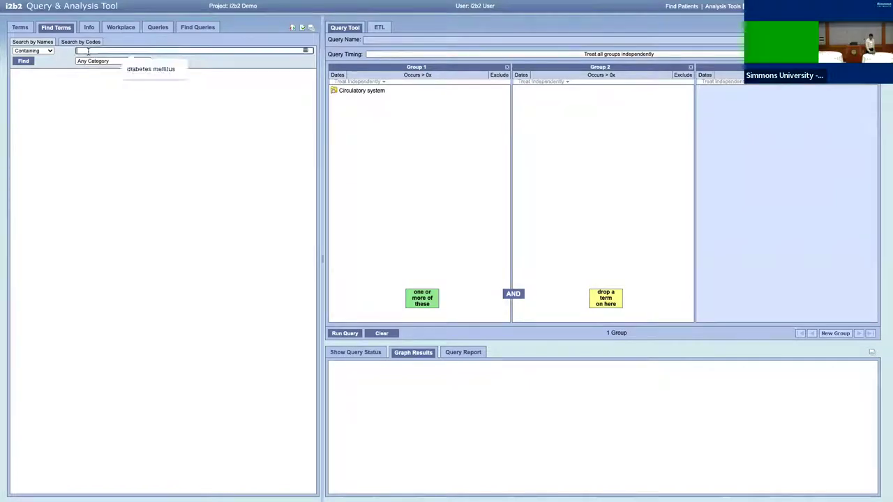
text(cpt)
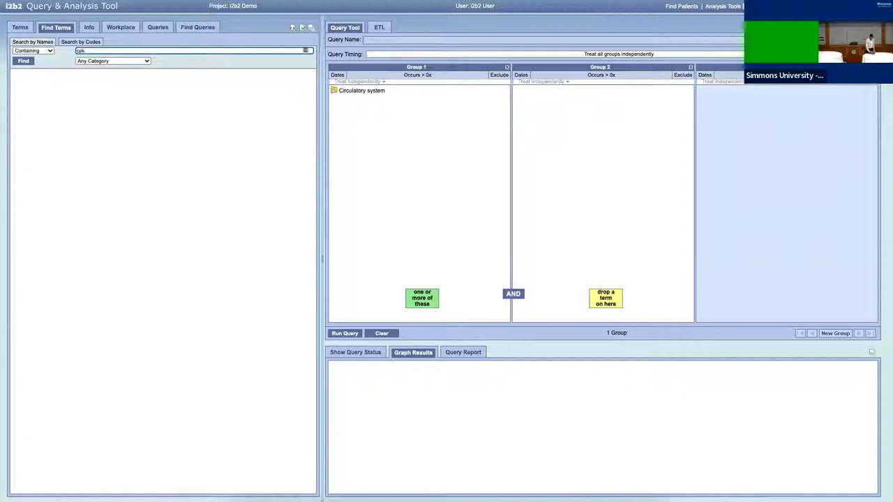
key(Return)
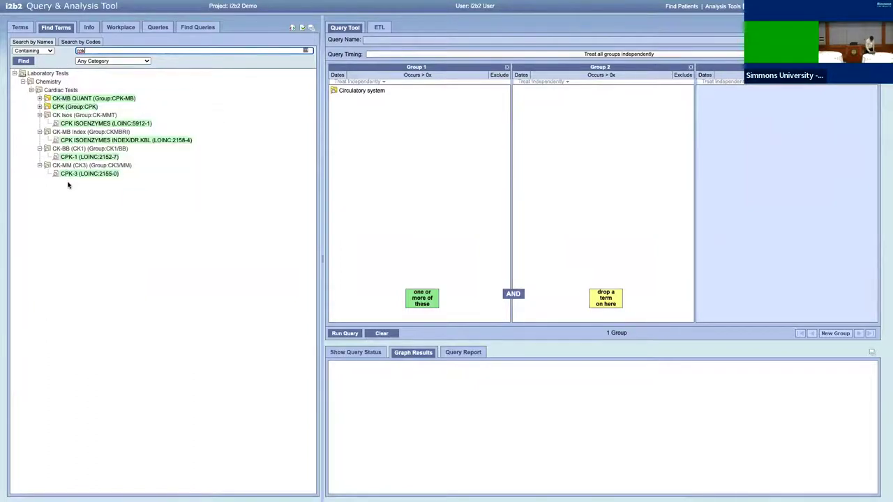
- Add CPK ISOENZYMES INDEX/DR.KBL to Group 1, constrained to values greater than 400
drag(70, 141, 386, 117)
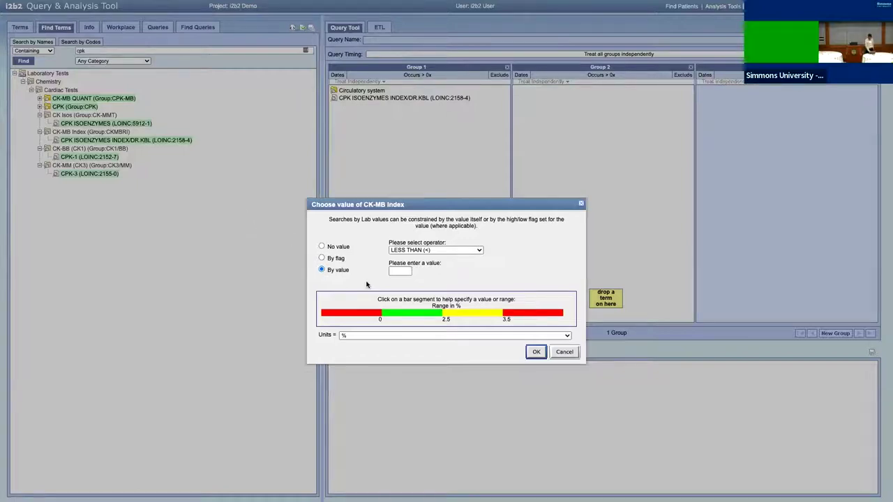
click(411, 253)
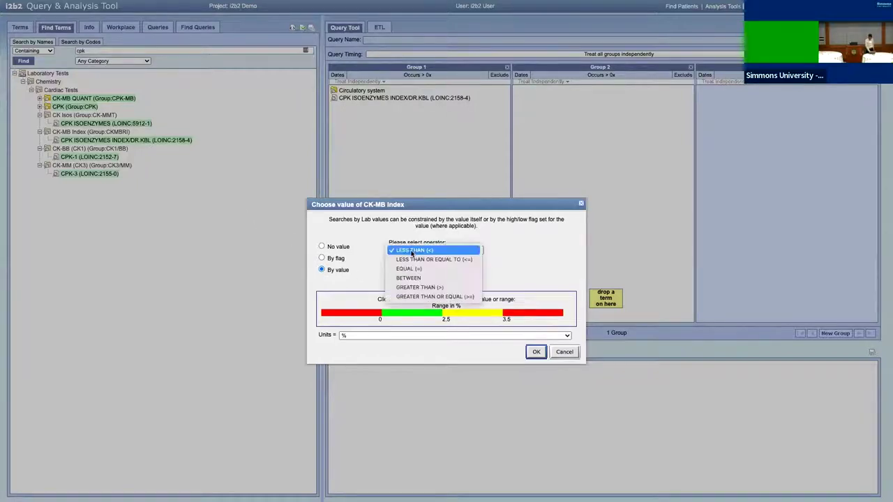
click(411, 287)
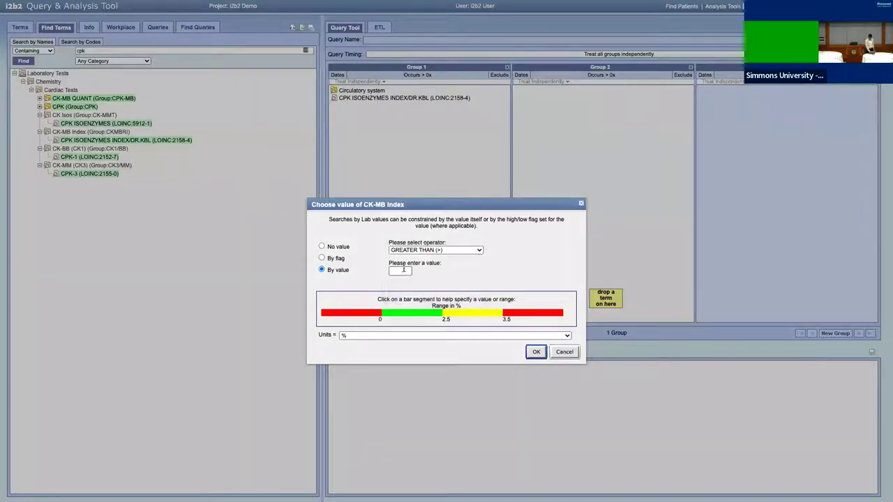
click(403, 271)
text(400)
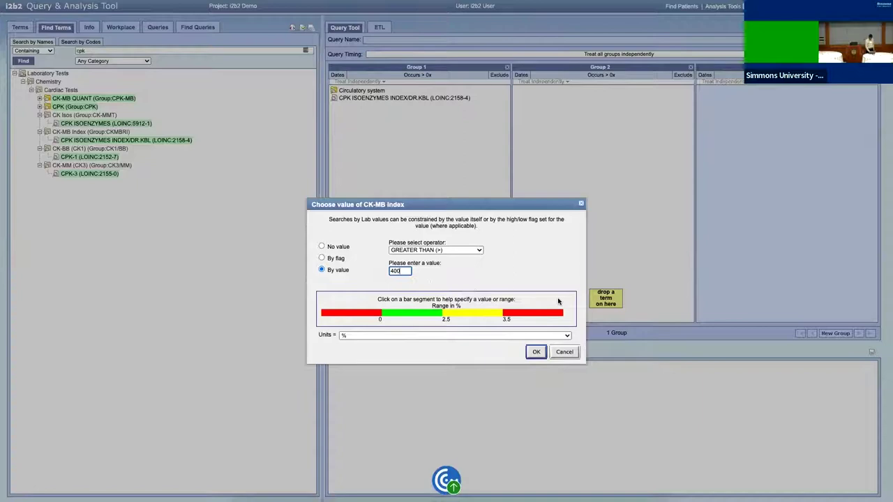
click(538, 353)
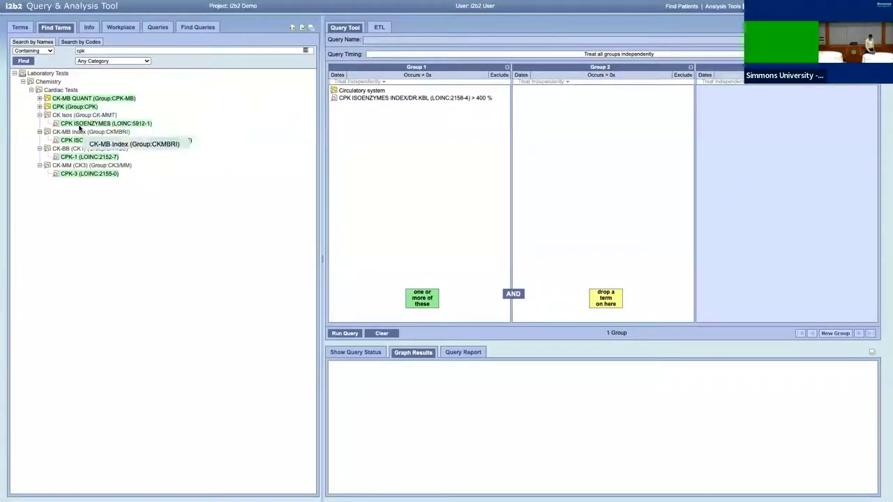
- Add CPK ISOENZYMES (LOINC:5912-1) to Group 1
drag(105, 124, 258, 136)
drag(378, 128, 392, 127)
click(510, 269)
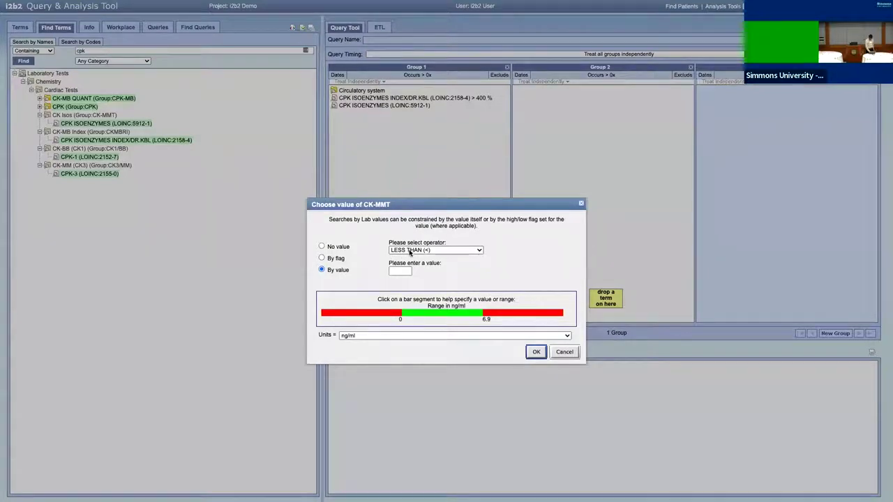
- Set CPK ISOENZYMES (LOINC:5912-1) to greater than or equal to 400 ng/ml
click(410, 251)
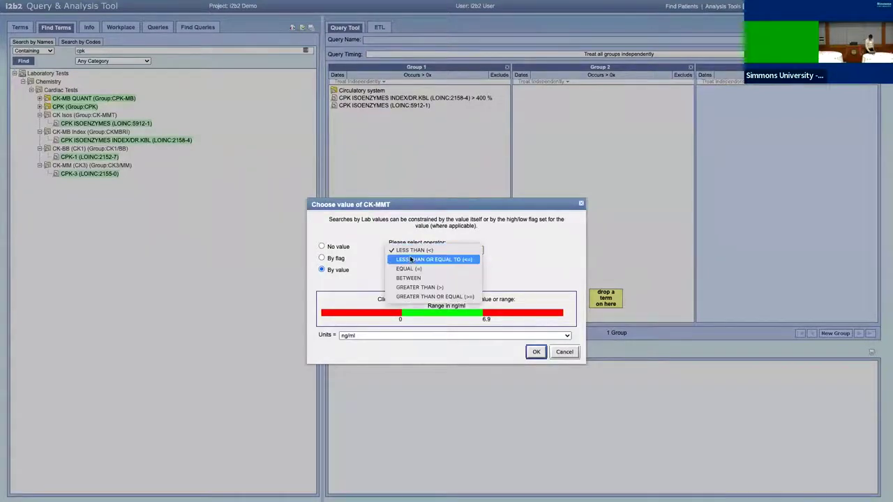
click(414, 297)
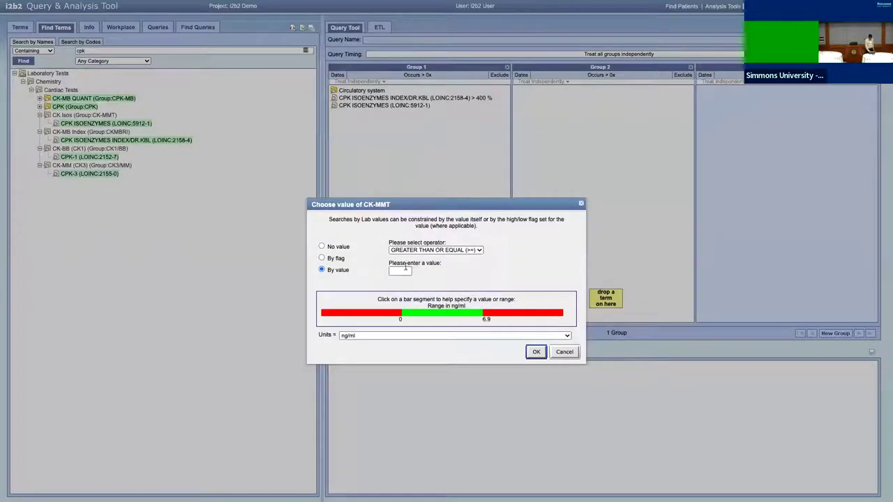
click(403, 272)
text(400)
click(537, 352)
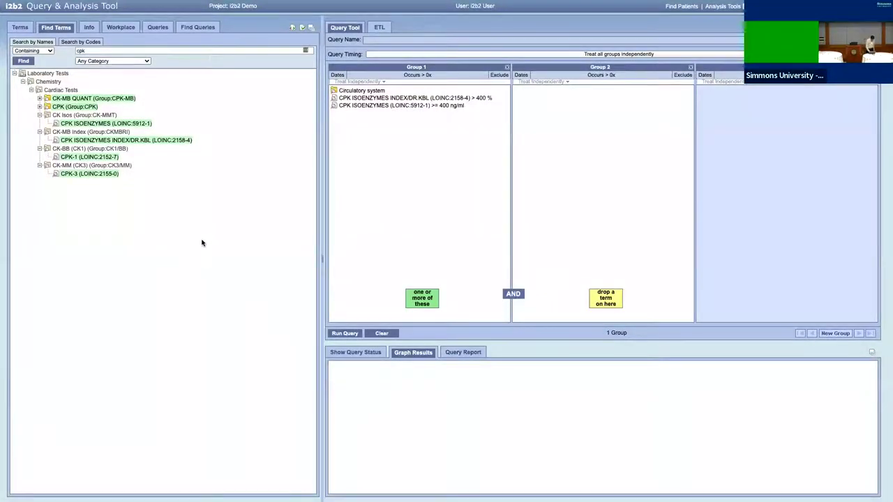
- Add CPK-1 (LOINC:2152-7) to Group 1 with no value limit, then drop in CPK (Group:CPK)
drag(77, 157, 358, 145)
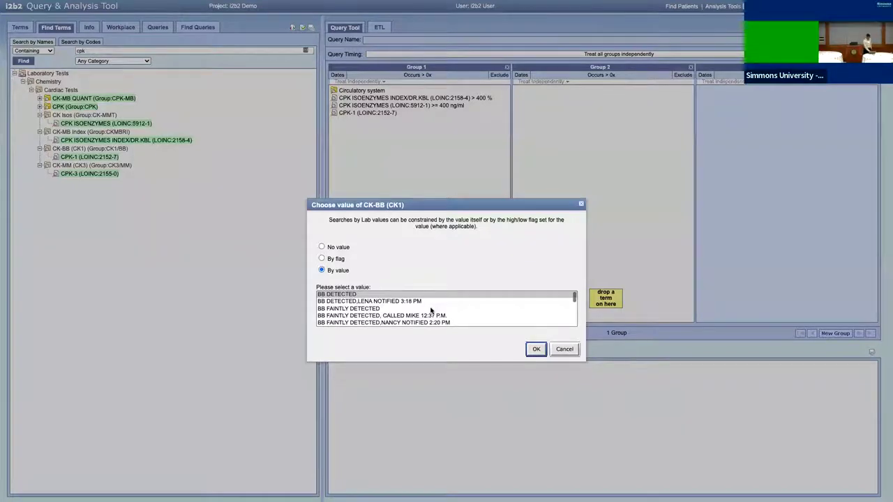
click(563, 349)
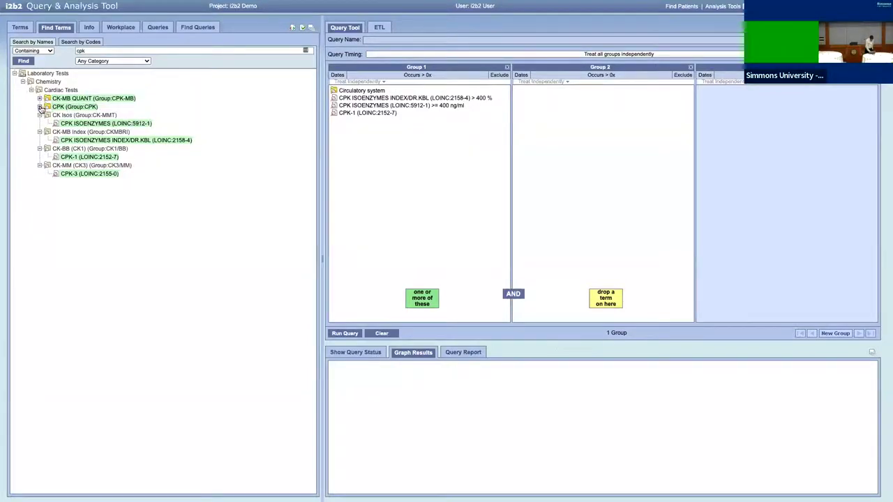
drag(75, 106, 394, 150)
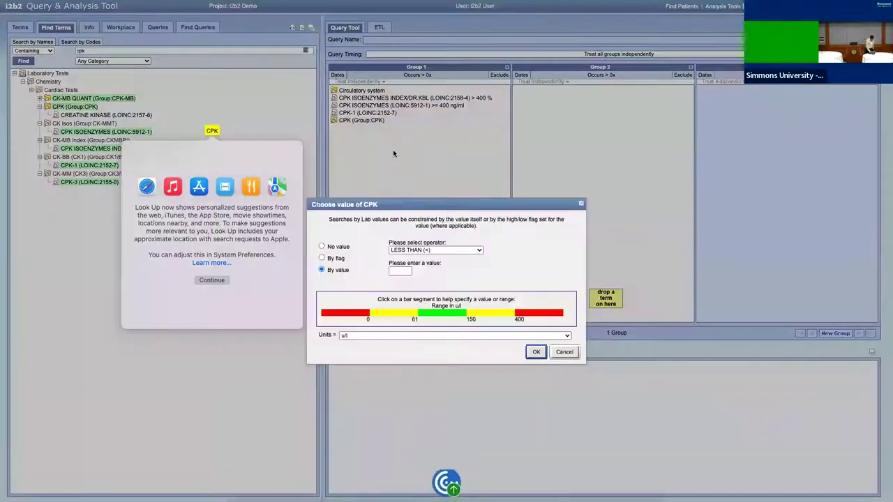
- Limit CPK (Group:CPK) to greater than 400 u/l and bring up the Run Query dialog
click(403, 251)
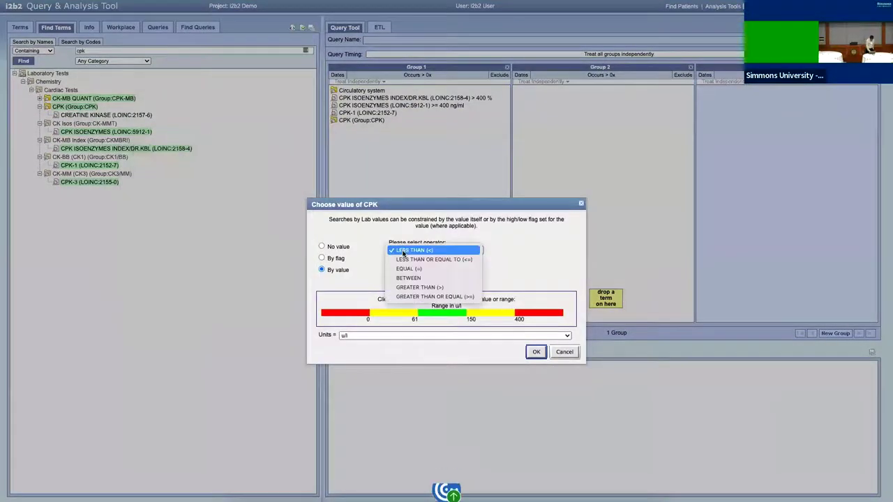
click(413, 288)
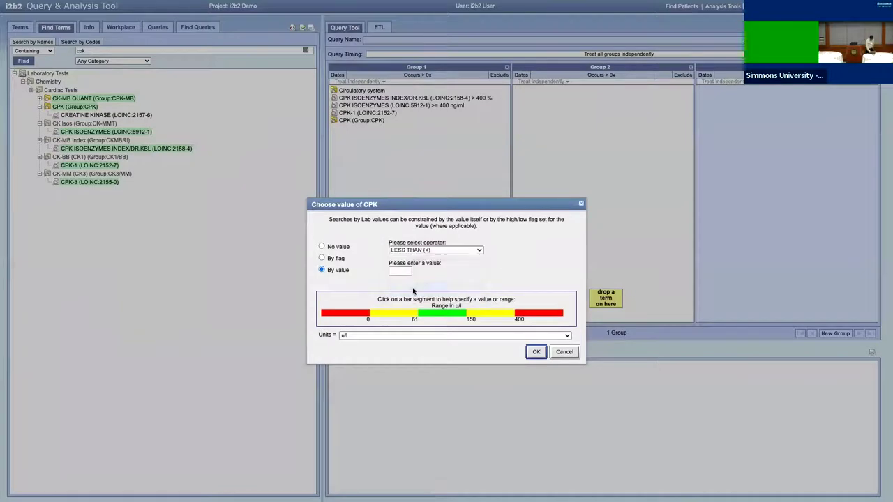
click(399, 272)
text(400)
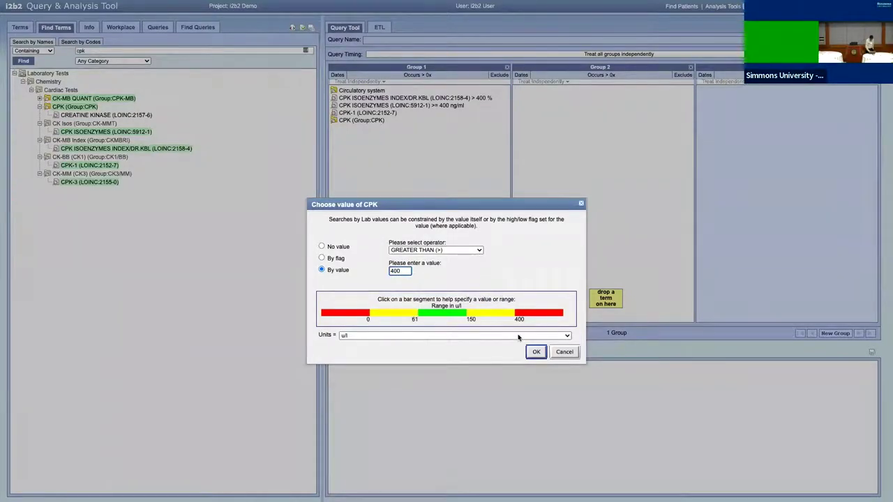
click(535, 352)
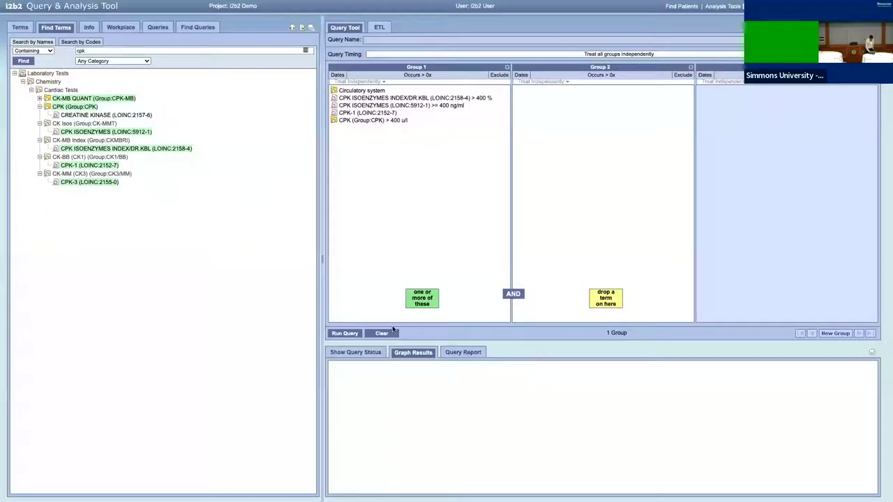
click(352, 333)
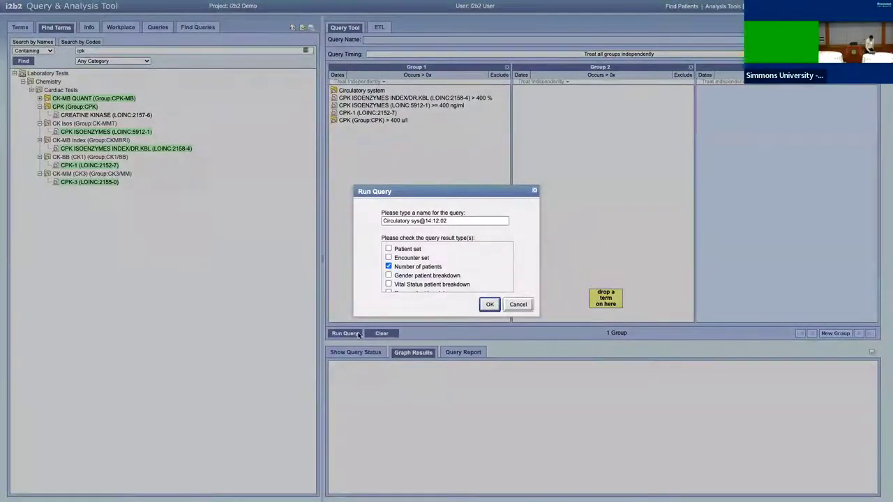
- Run query Circulatory sys@14:12:02, returning 68 patients broken down by age group
click(489, 305)
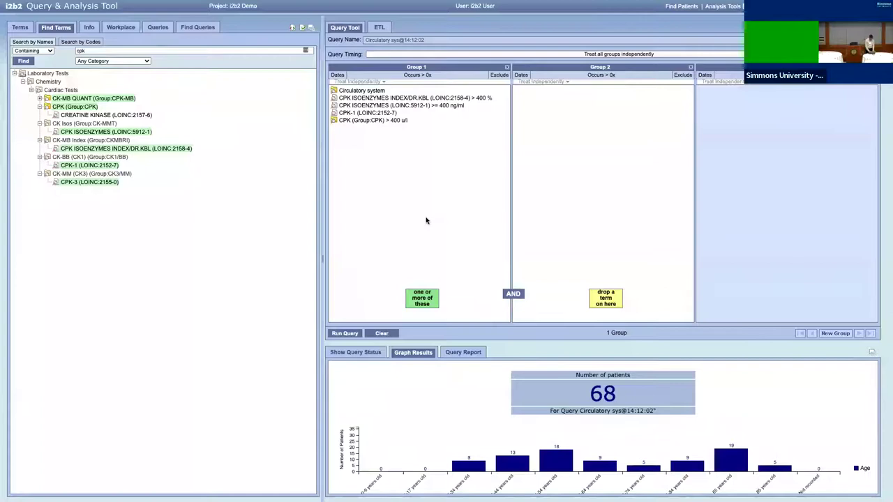
right_click(377, 90)
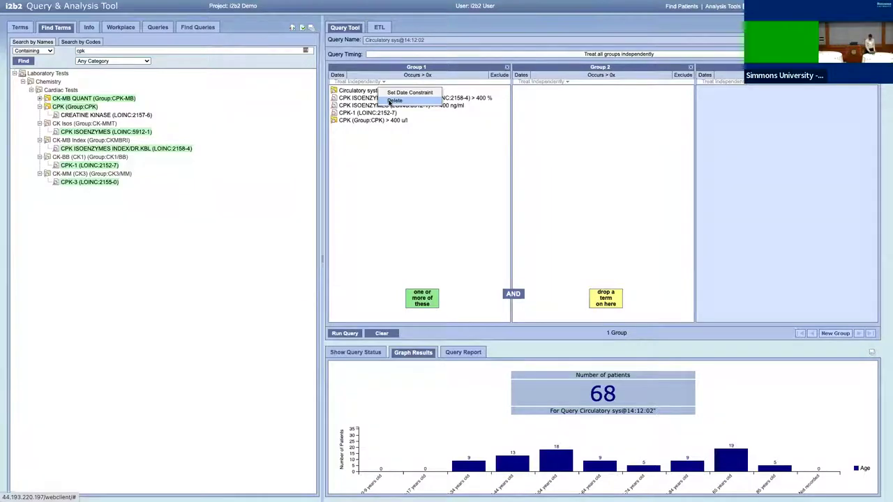
- Delete Circulatory system from Group 1, add it to Group 2, and rerun for 5 patients
click(393, 101)
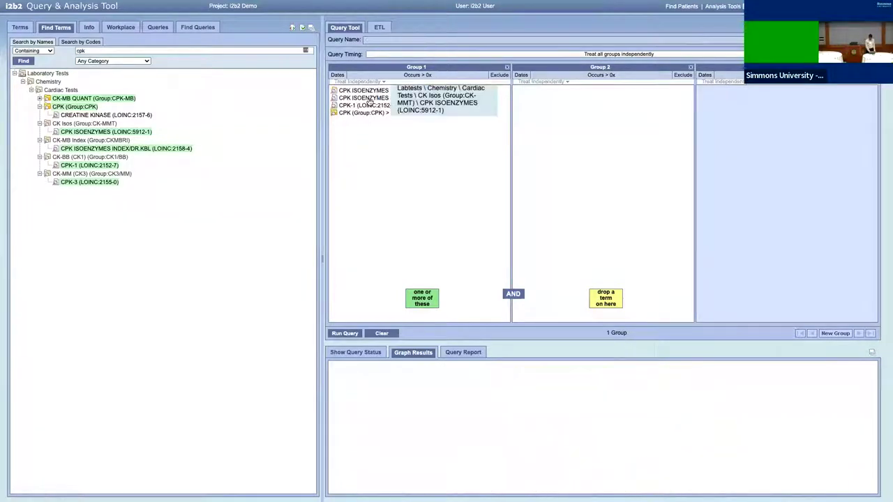
click(19, 31)
drag(60, 78, 602, 205)
click(240, 305)
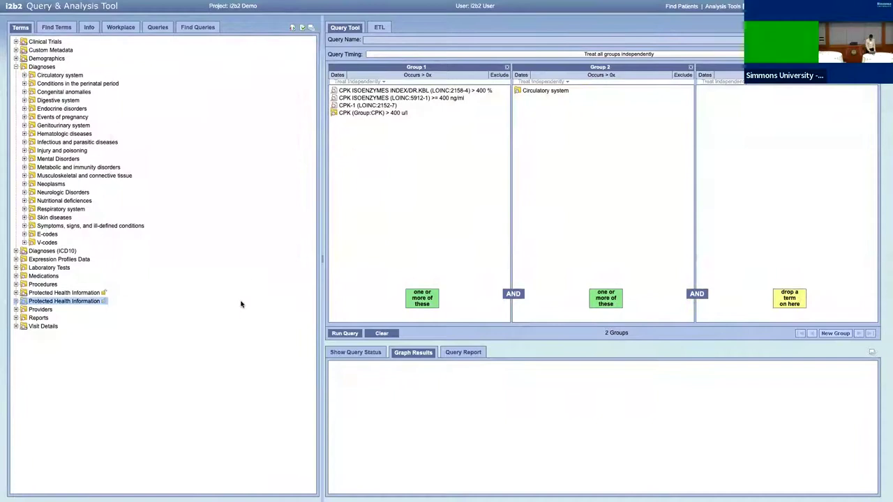
click(346, 335)
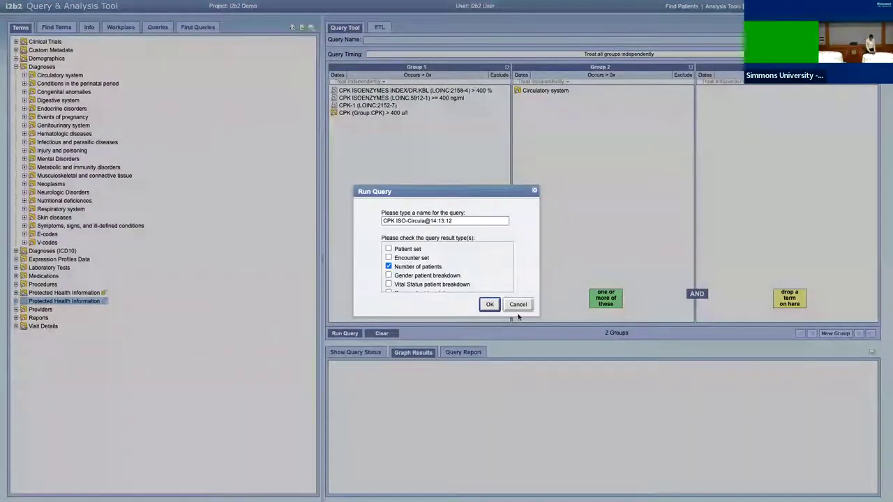
click(489, 304)
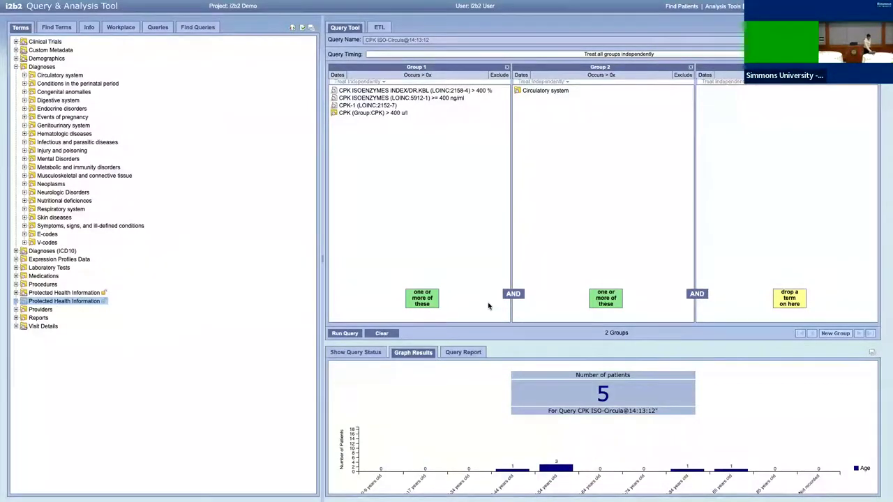
key(super+Tab)
key(super+Tab)
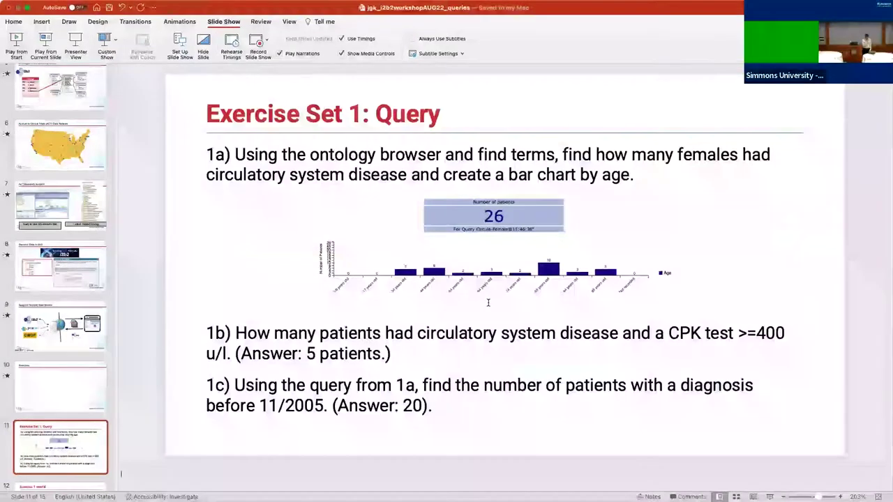
key(super+Tab)
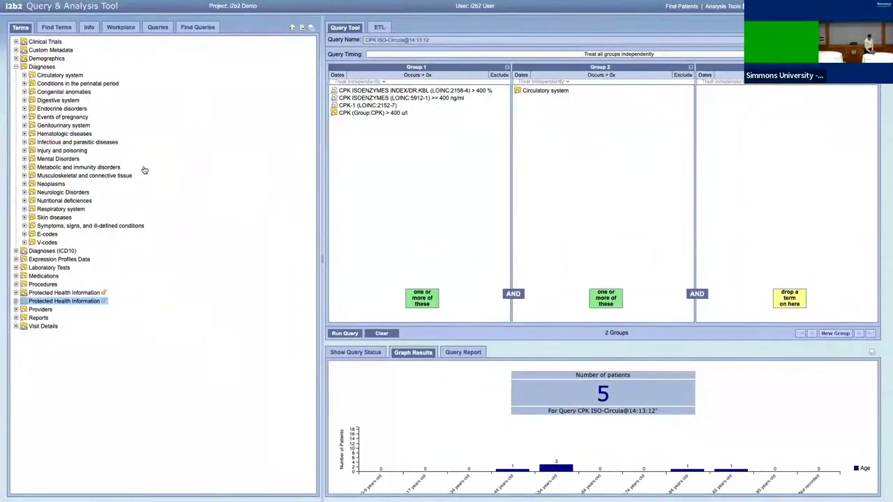
- Load Female-Circula@14:05:47 from the previous queries into the Query Tool, showing 26 patients
click(16, 67)
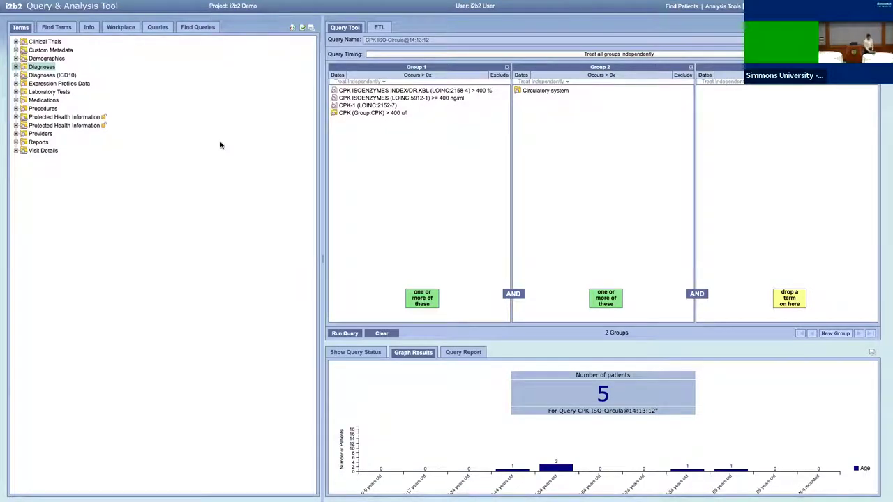
click(157, 31)
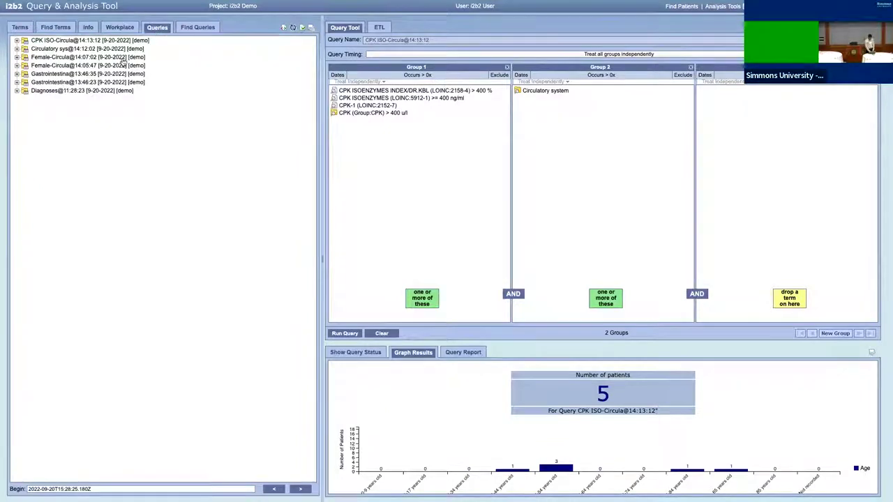
double_click(81, 66)
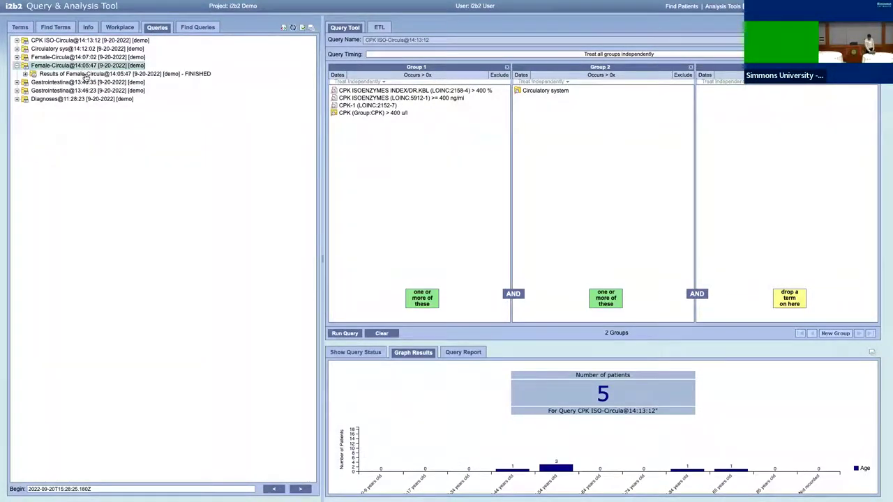
double_click(87, 74)
drag(89, 70, 509, 41)
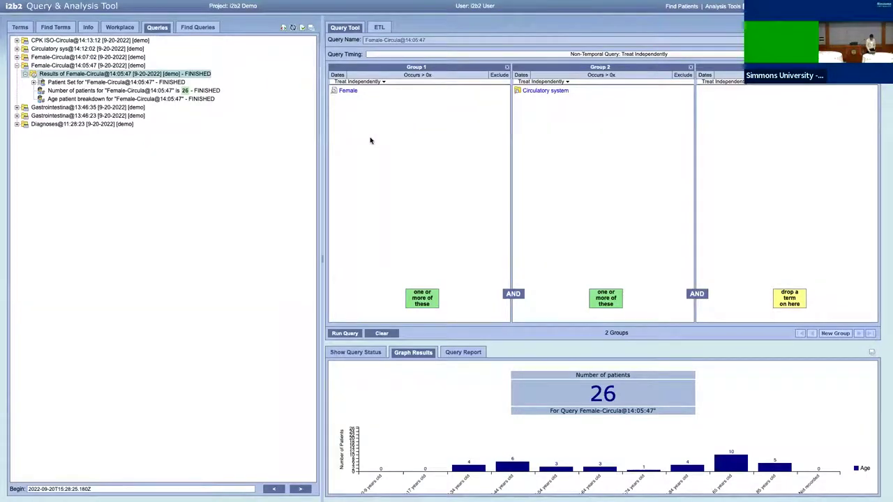
- Inspect Group 1's date and occurrence options and Group 2's timing options, leaving them unchanged
click(336, 74)
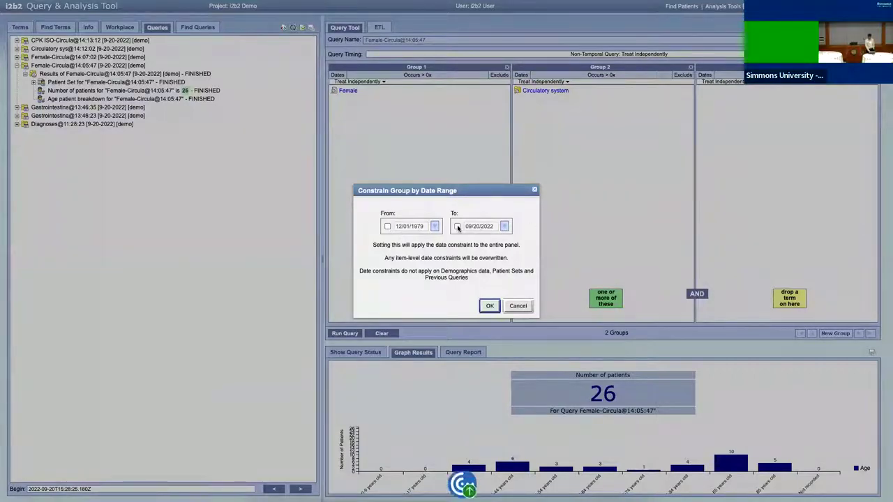
click(515, 311)
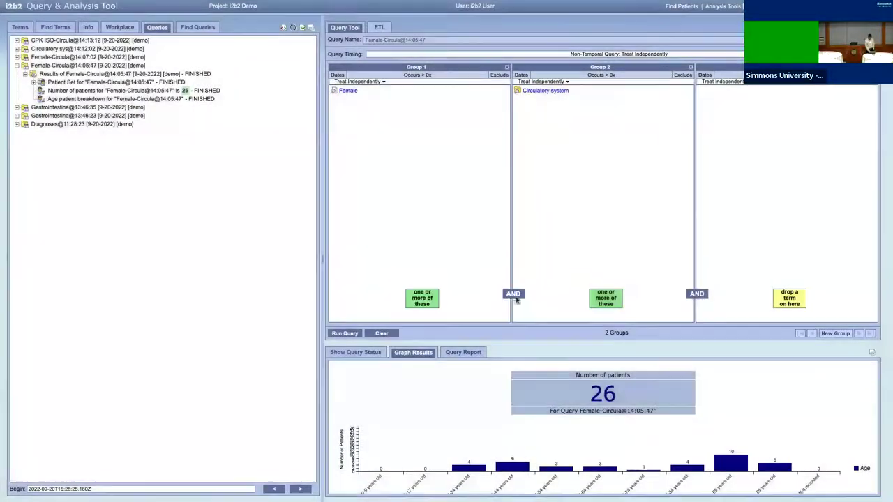
click(343, 81)
click(344, 81)
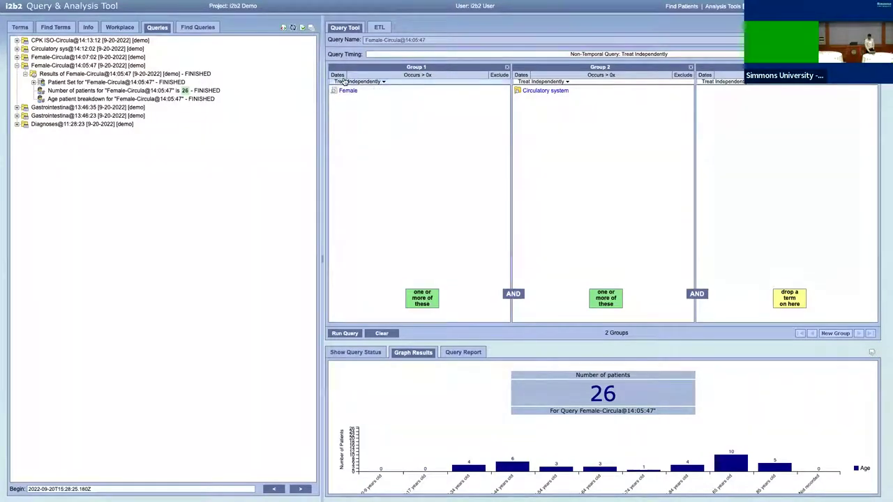
click(344, 80)
click(364, 144)
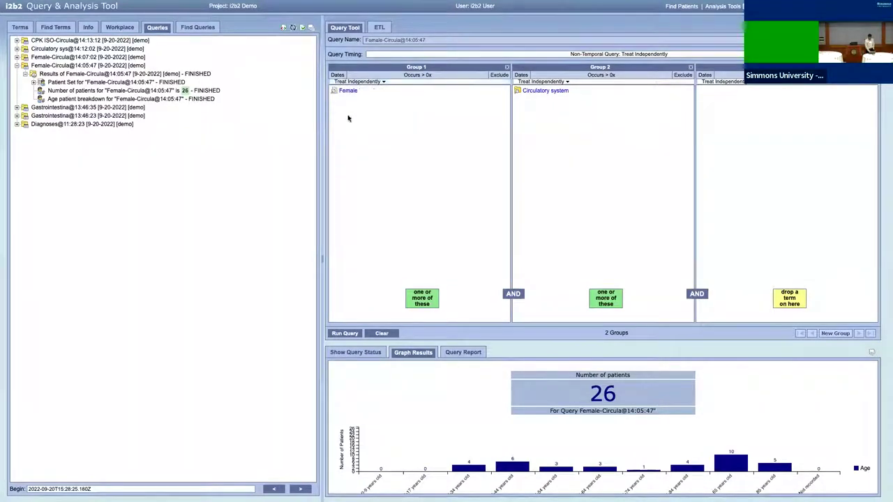
click(339, 74)
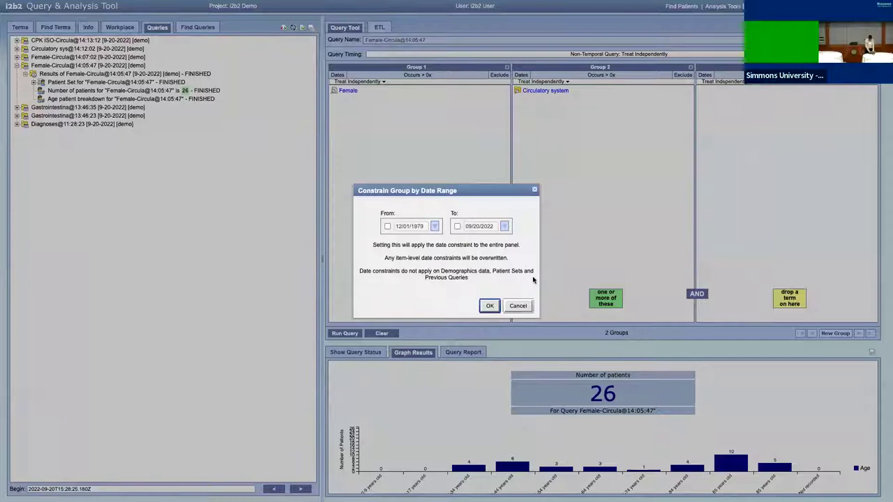
click(520, 305)
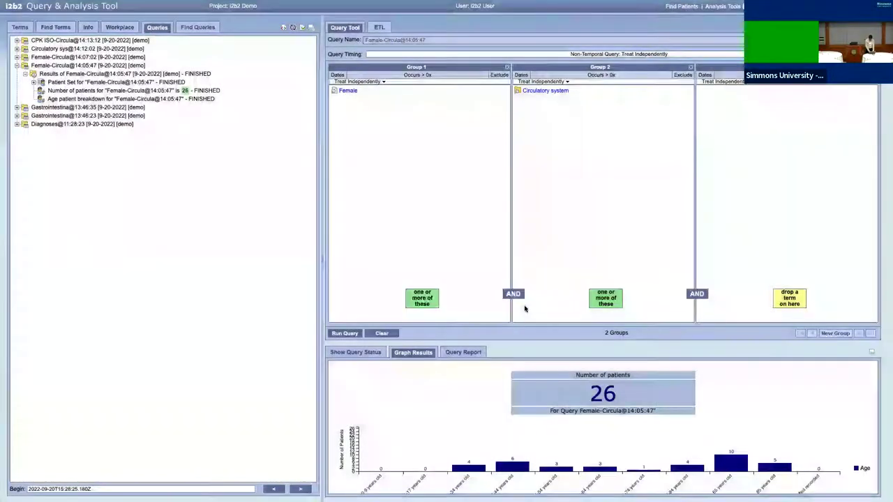
click(566, 82)
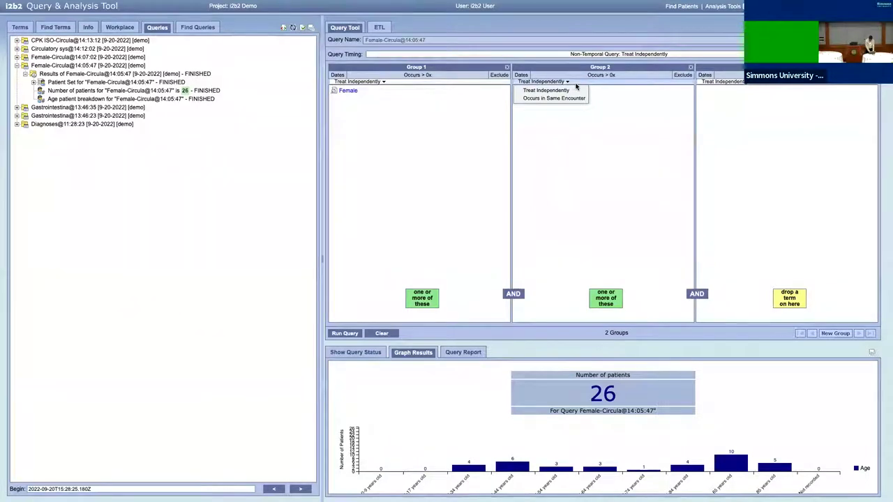
click(576, 145)
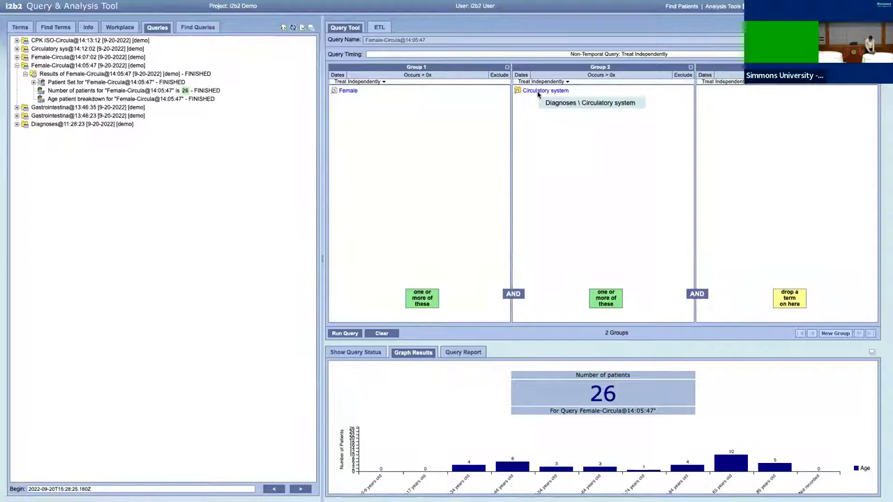
- Limit Group 2's Circulatory system to dates on or before 11/01/2005 and run the query
right_click(548, 92)
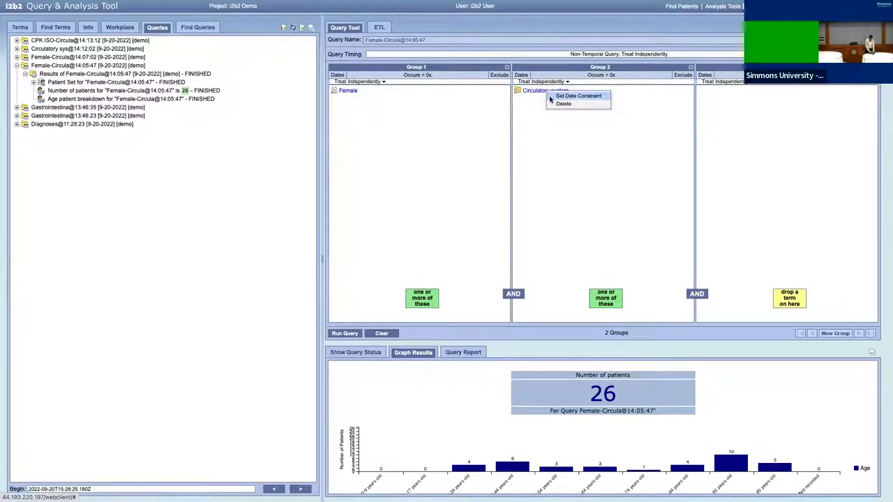
click(526, 124)
click(521, 75)
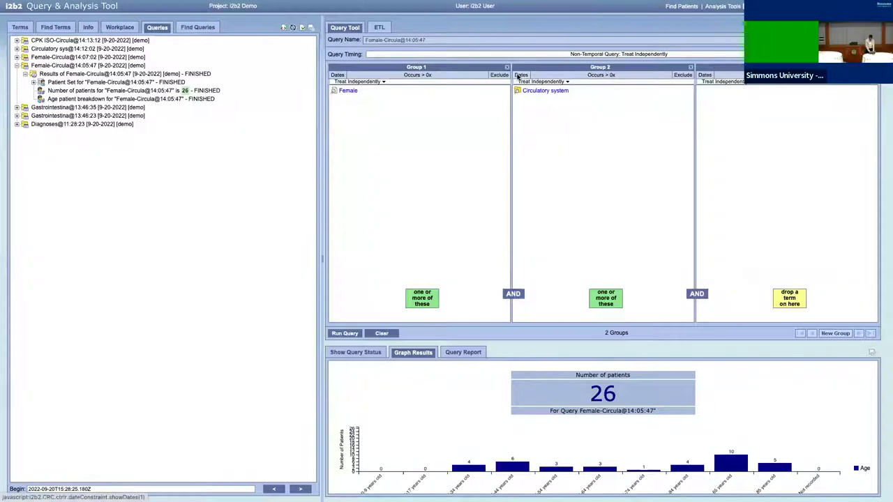
click(457, 226)
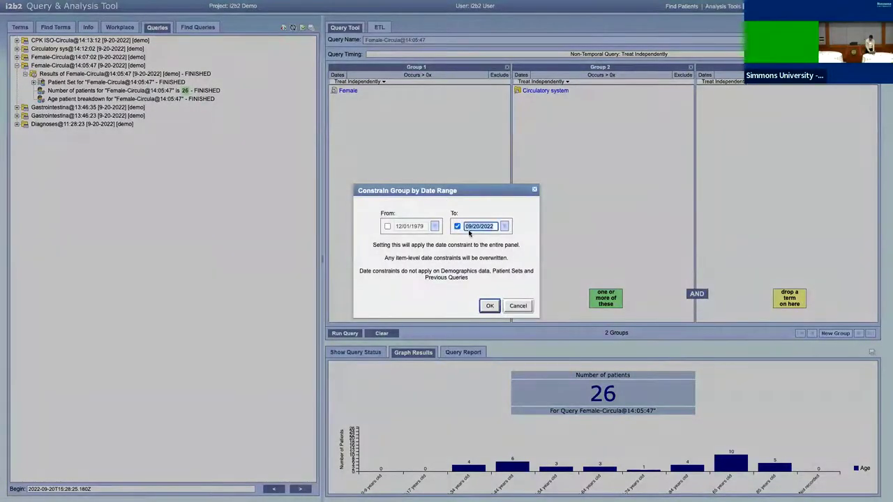
text(11/01)
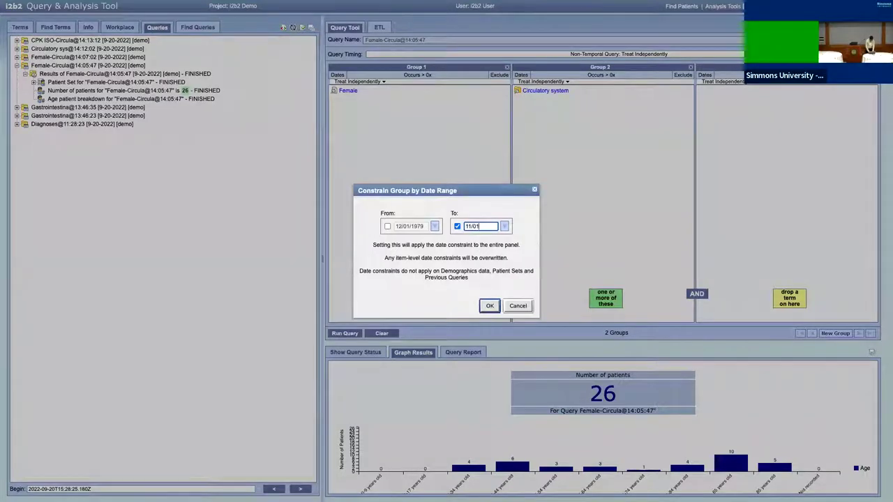
text(2)
click(490, 307)
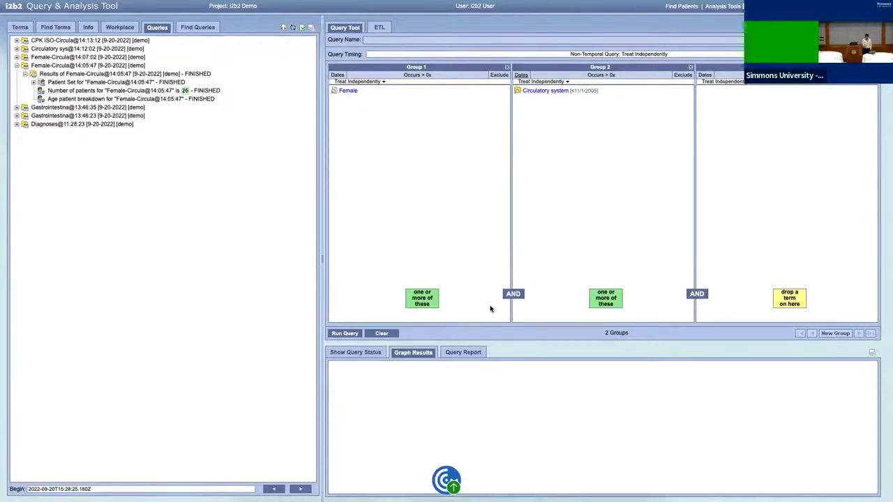
click(345, 333)
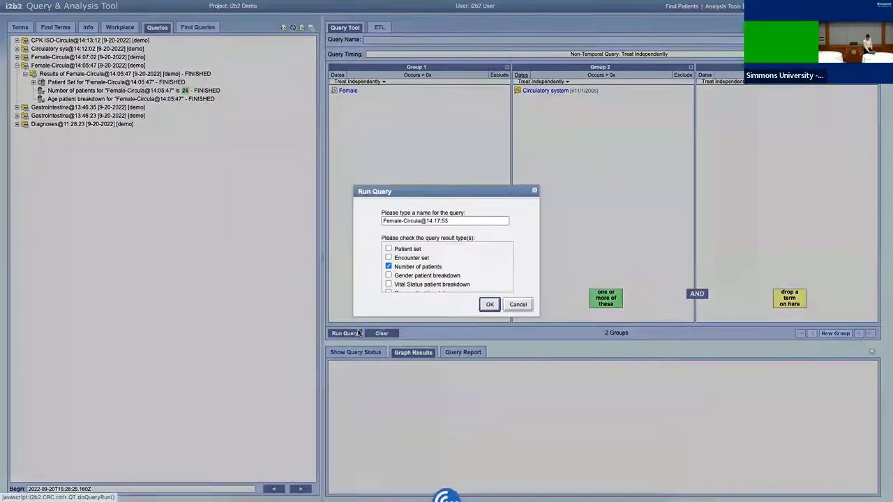
click(490, 304)
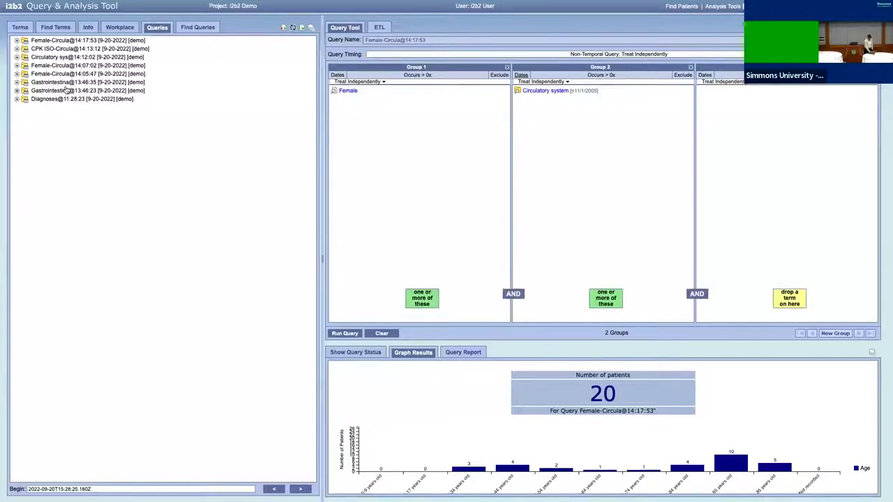
- Expand the Female-Circula queries and their results to review Female-Circula@14:17:53's 20-patient age chart
double_click(67, 74)
double_click(65, 66)
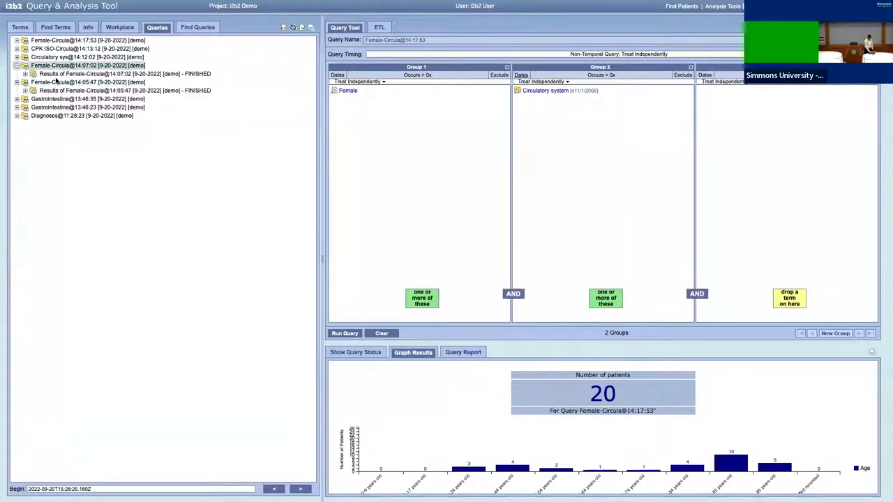
double_click(58, 83)
double_click(61, 74)
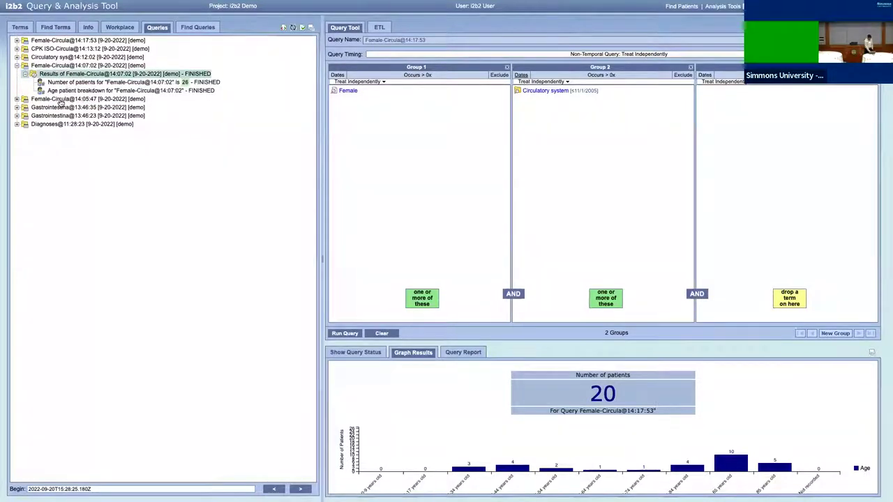
double_click(60, 99)
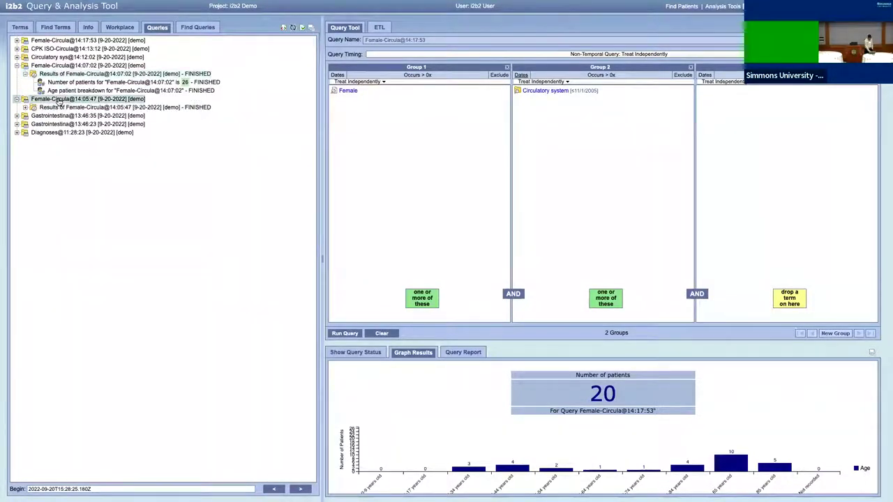
double_click(60, 107)
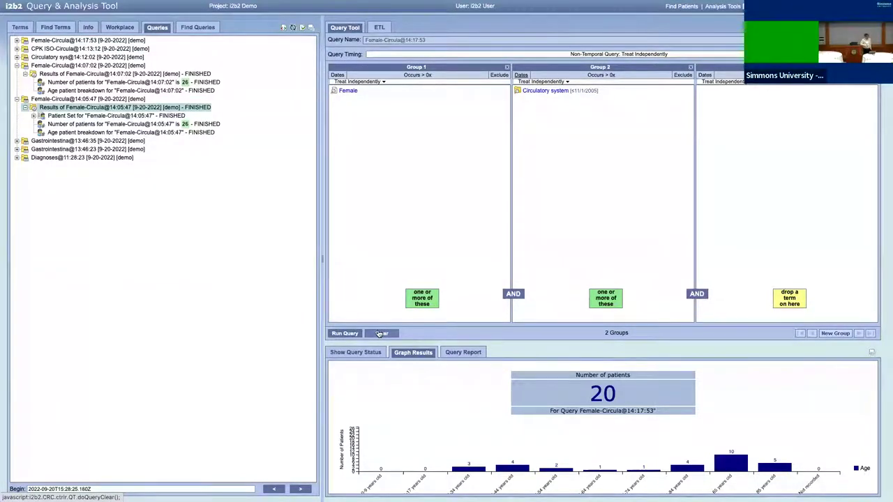
key(super+Tab)
key(super+Tab)
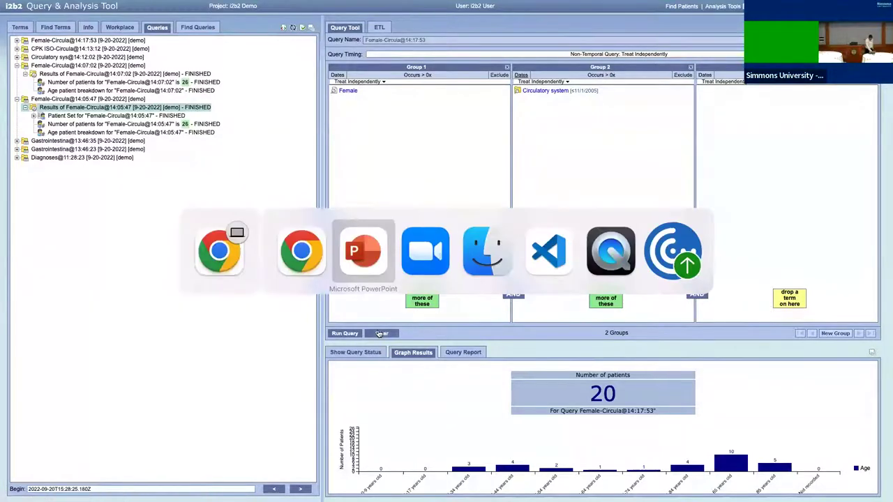
- In PowerPoint show slide 12, Exercise 1 cont'd with tasks 1d and 1e, then return to i2b2
key(super+Tab)
key(super+Tab)
key(super+Tab)
key(super+Tab)
key(super+Tab)
key(super+Tab)
key(super+Tab)
key(super+Tab)
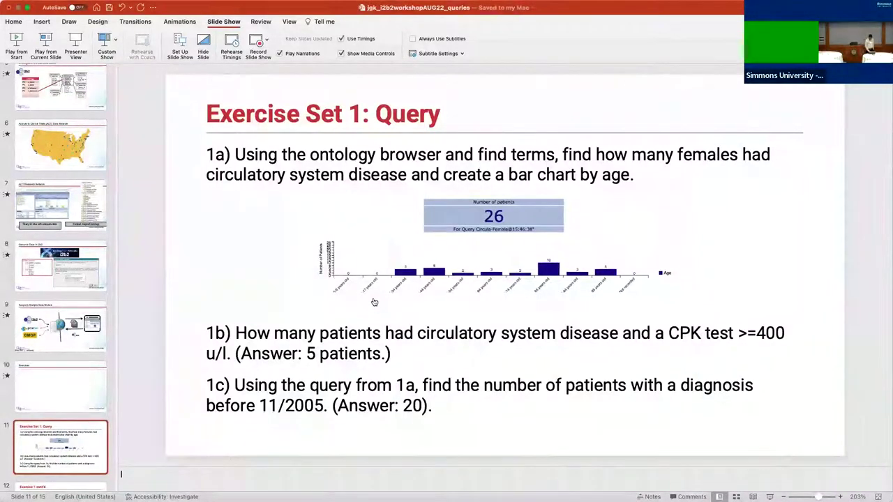
scroll(83, 395, down, 5)
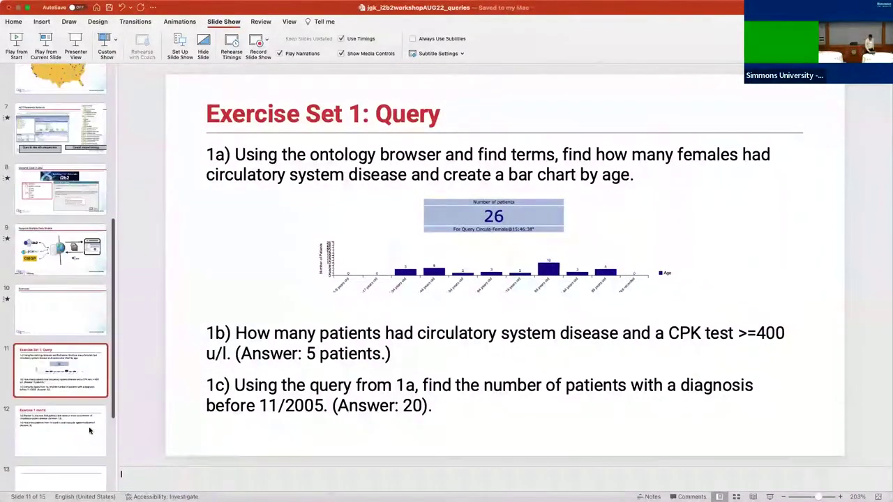
click(86, 359)
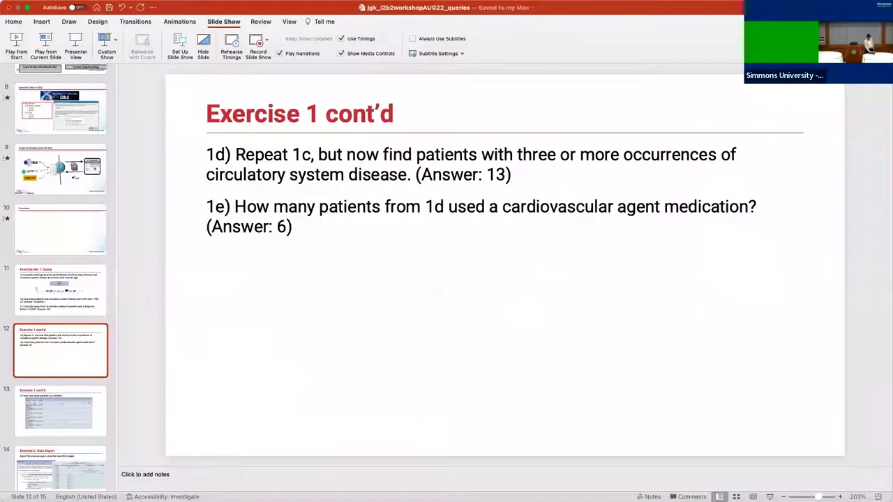
key(super+Tab)
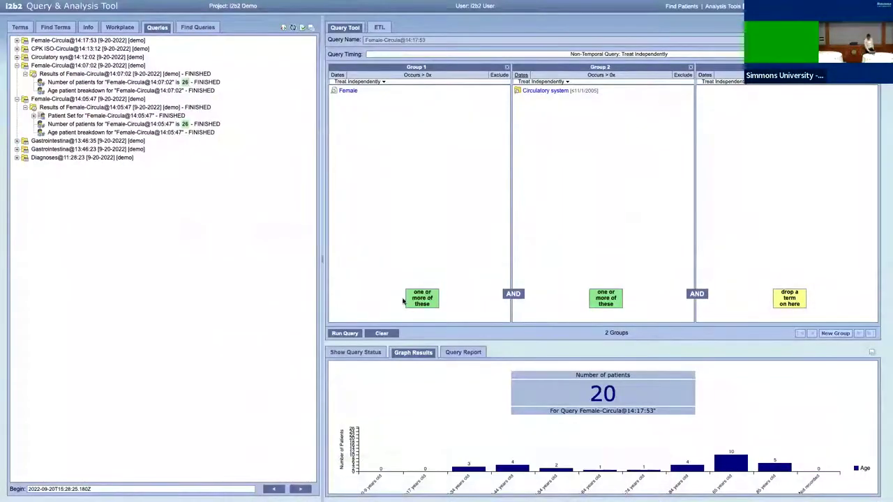
- Load CPK ISO-Circula@14:13:12 from the Queries list into the Query Tool, showing 5 patients
click(40, 42)
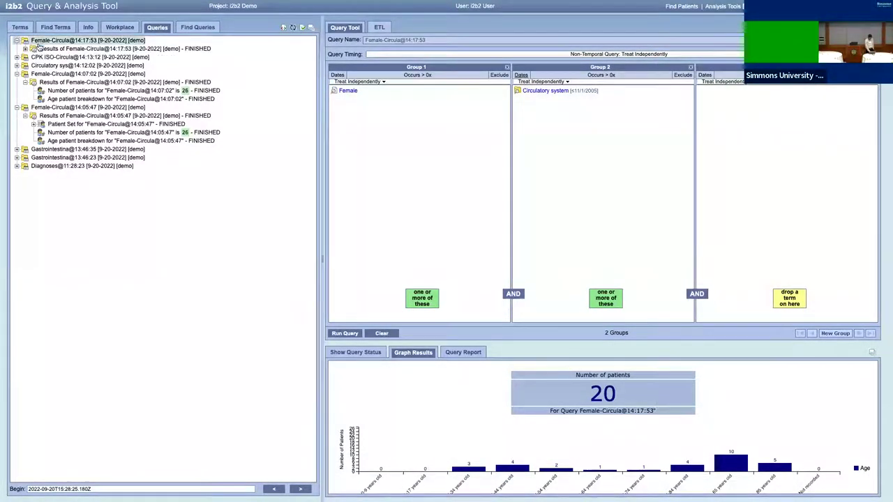
click(40, 58)
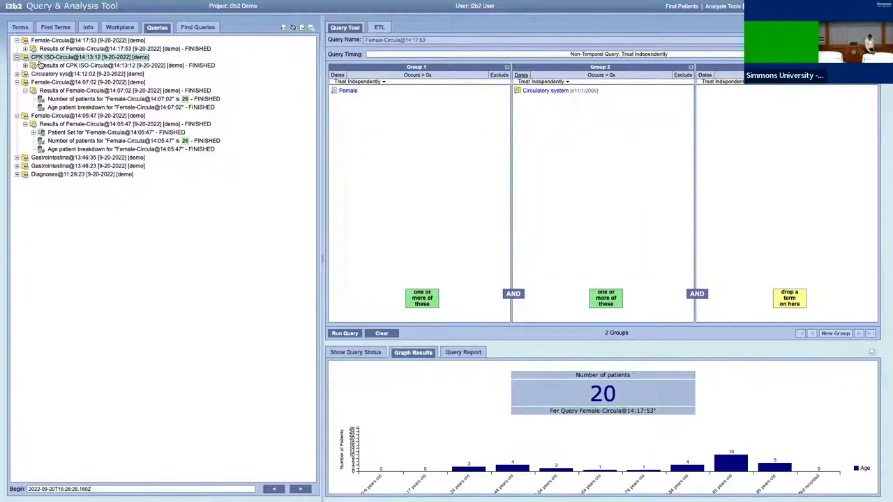
drag(42, 59, 527, 41)
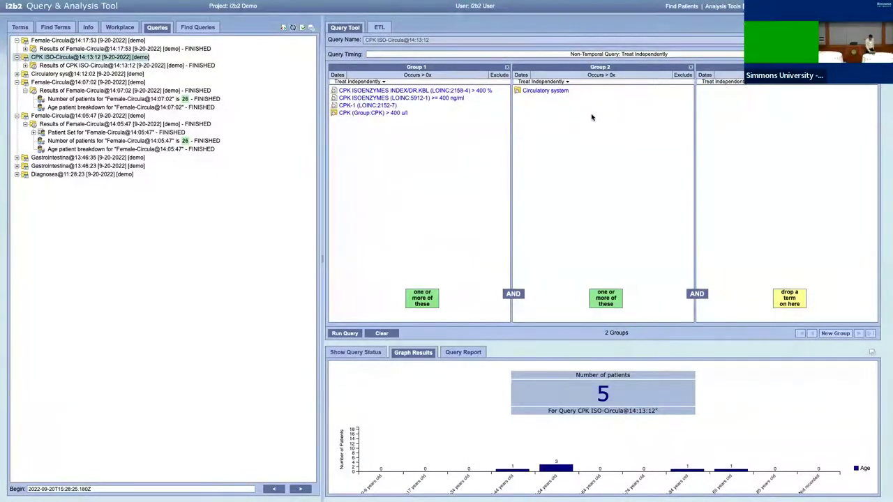
click(613, 81)
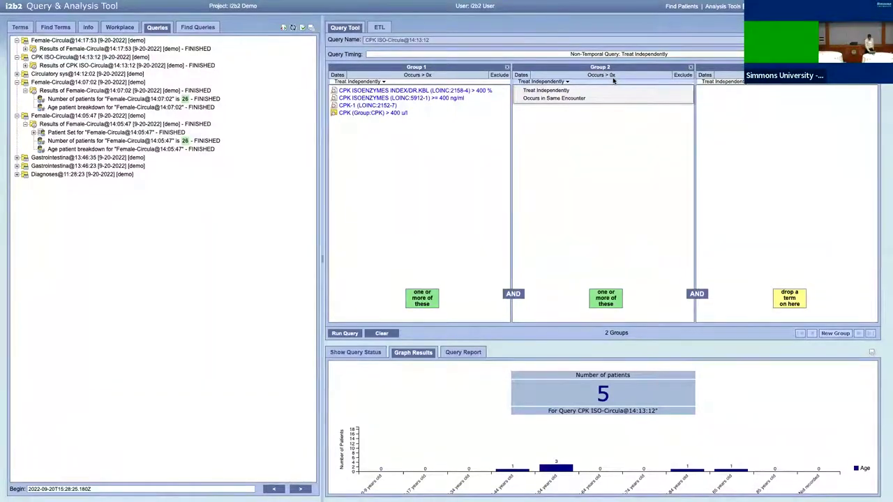
- Require the circulatory system group to occur more than 2 times
click(600, 90)
click(603, 74)
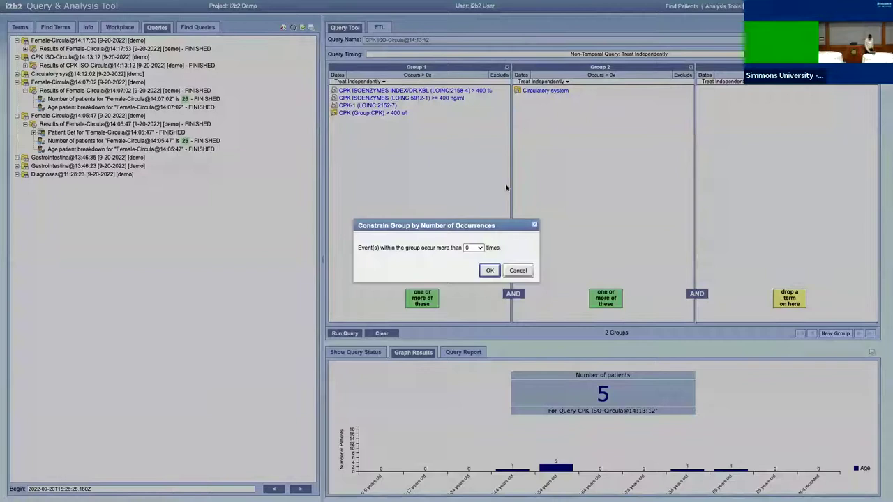
click(479, 250)
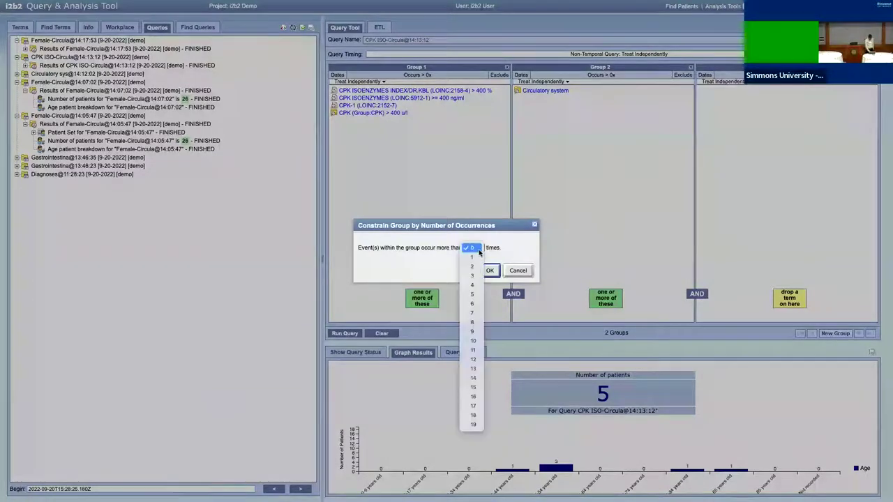
click(474, 277)
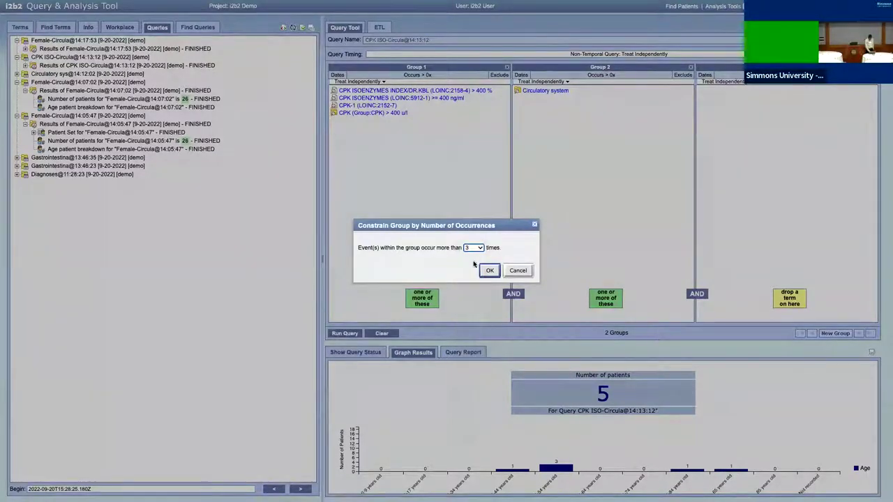
click(473, 250)
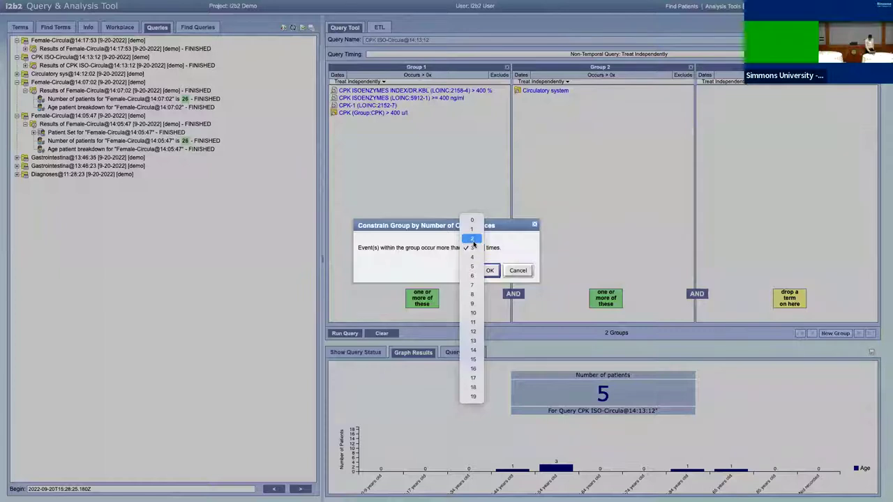
click(473, 240)
click(490, 270)
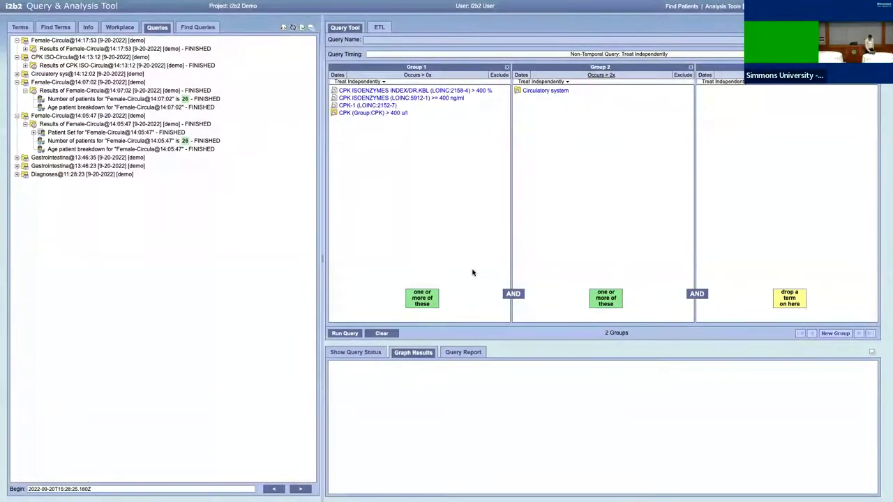
- Rerun the query, which returns 3 patients, and switch to the PowerPoint slides
click(345, 333)
click(490, 305)
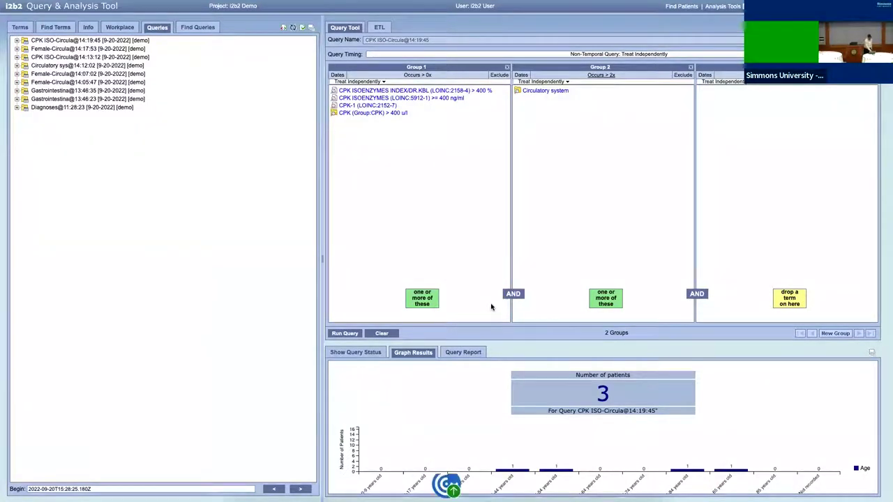
key(super+Tab)
key(super+Tab)
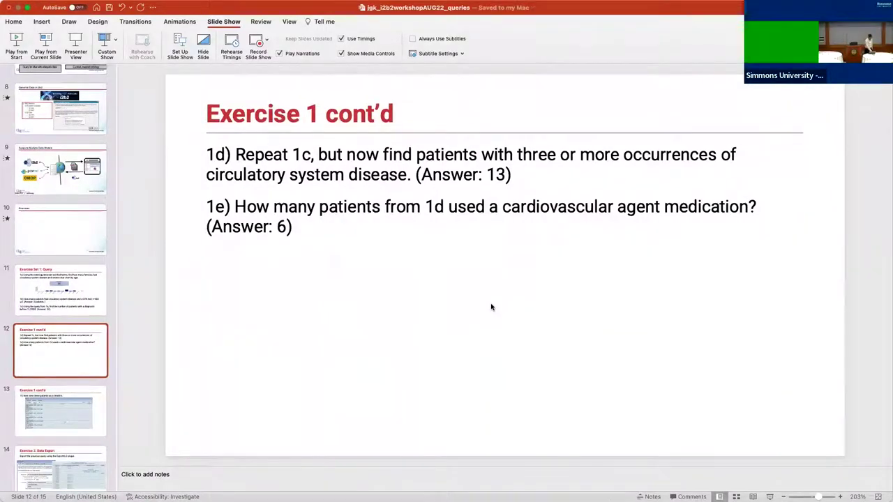
- After reviewing tasks 1d (13 patients) and 1e (6 patients), return to the i2b2 browser window
key(super+Tab)
key(super+Tab)
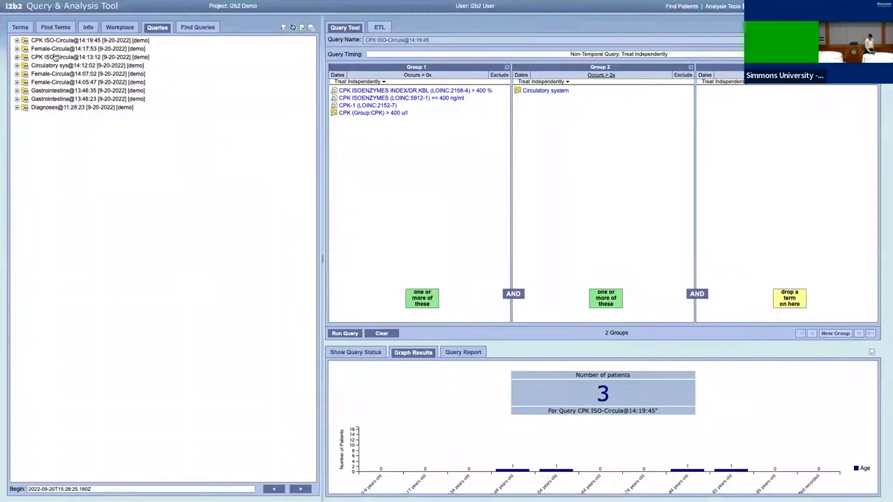
- Add Medications > Cardiovascular agents as Group 3 and run the query, finding 2 patients
click(19, 27)
drag(40, 66, 16, 105)
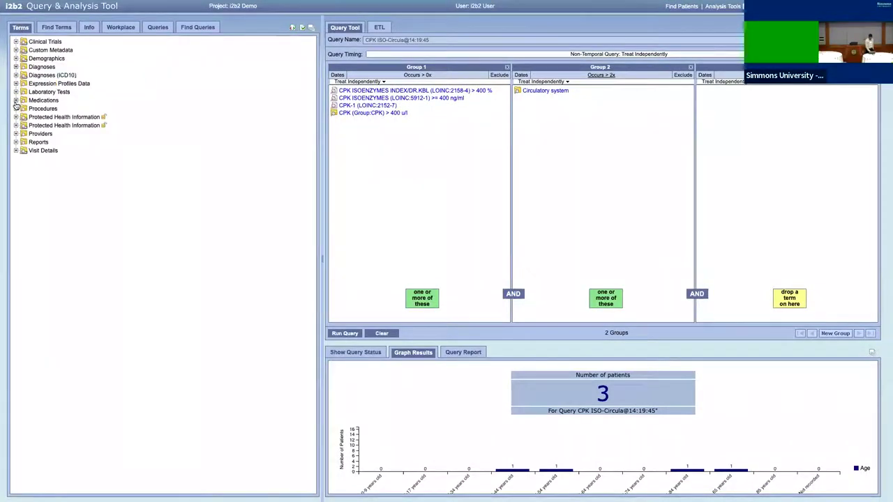
click(15, 100)
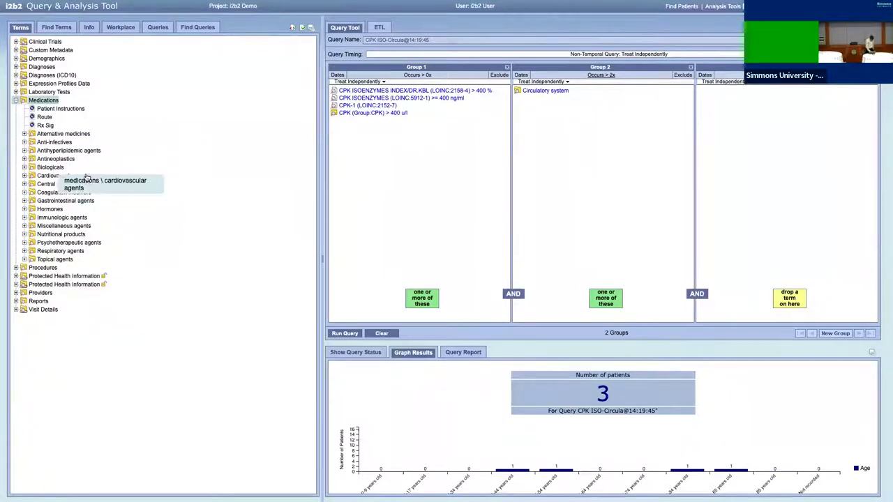
drag(87, 175, 712, 119)
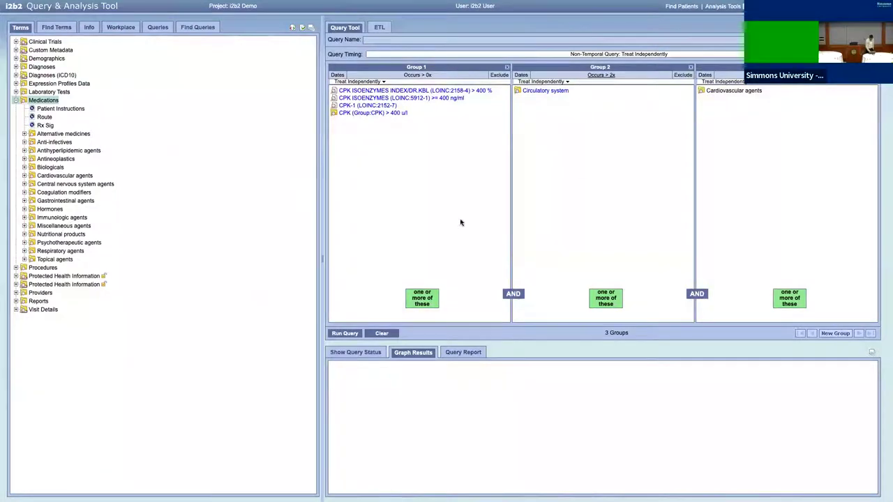
click(343, 334)
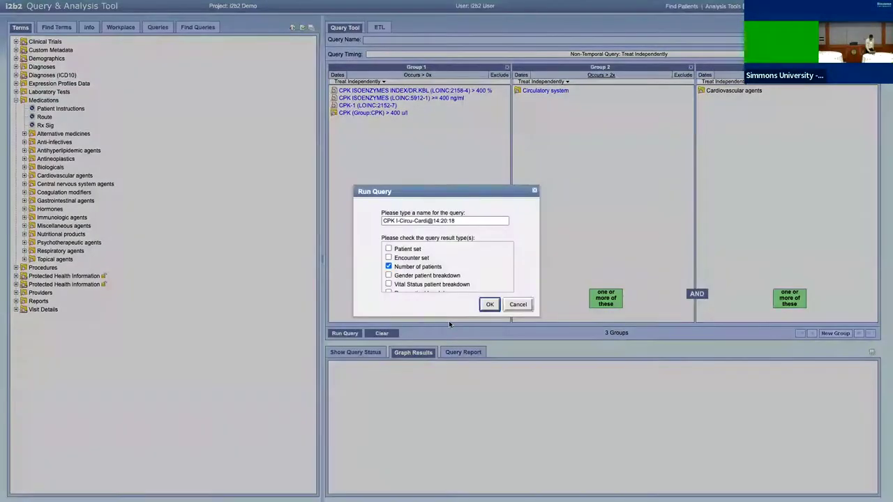
click(489, 304)
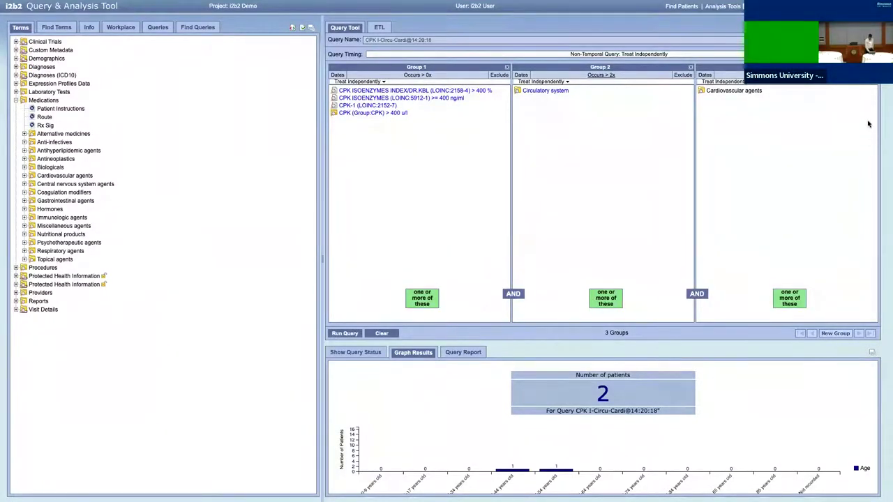
- Remove the Cardiovascular agents group and advance PowerPoint to the timeline slide 13
click(873, 67)
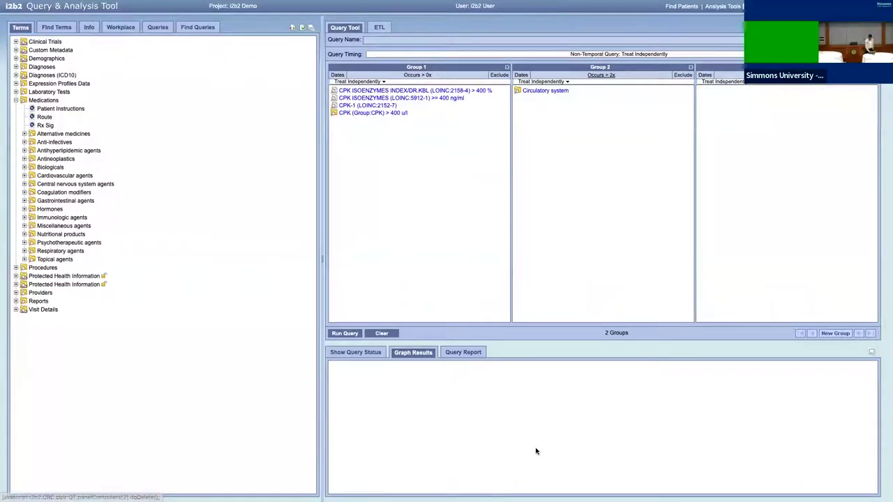
mouse_move(351, 482)
click(413, 480)
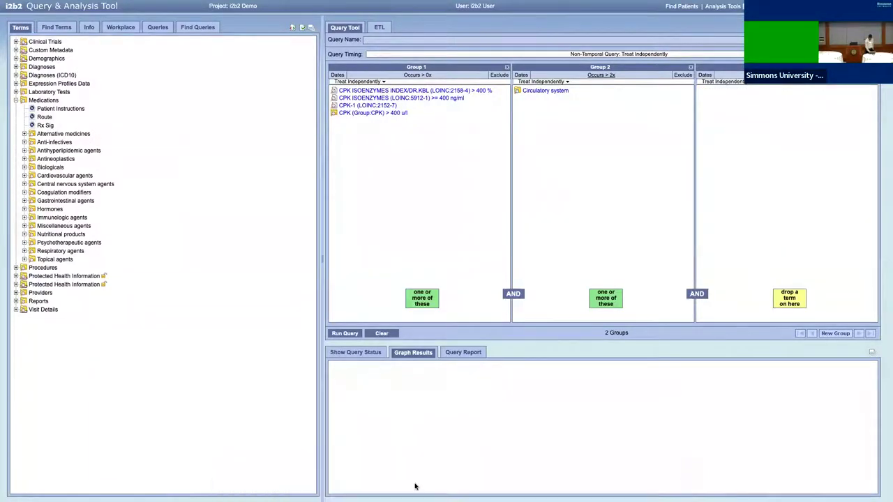
key(Down)
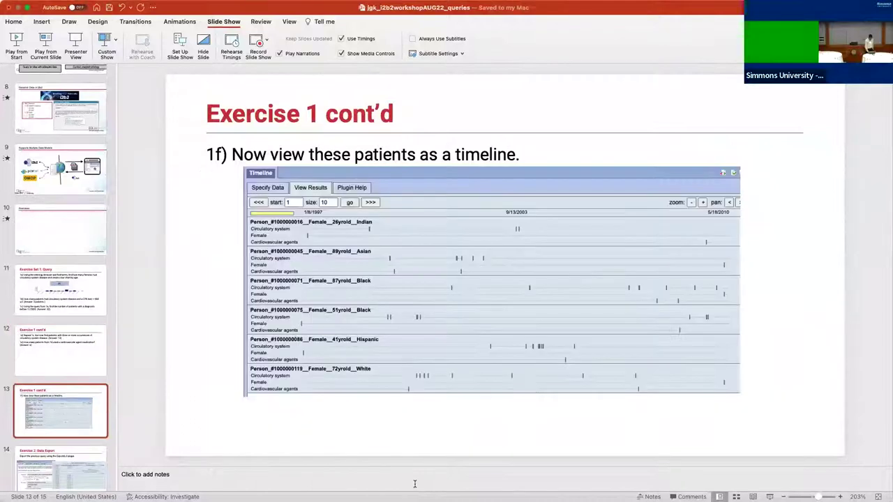
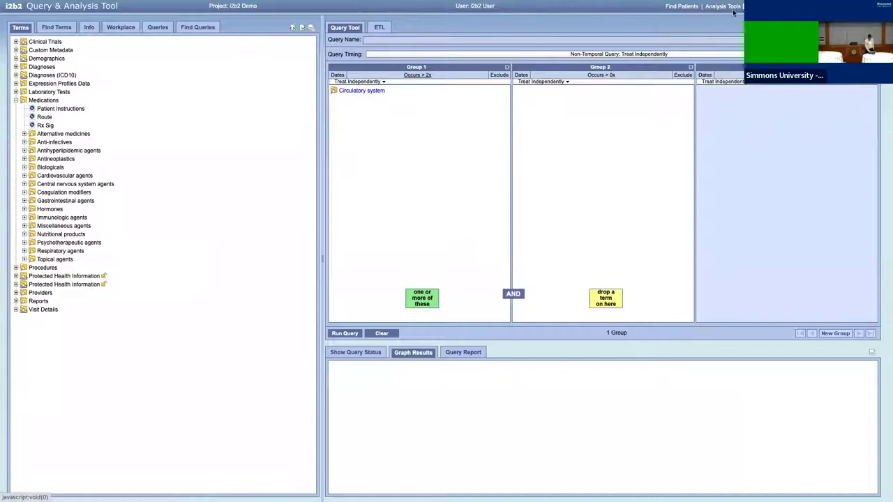
- Open the Timeline plugin and add Circulatory system from Diagnoses as its concept
click(748, 6)
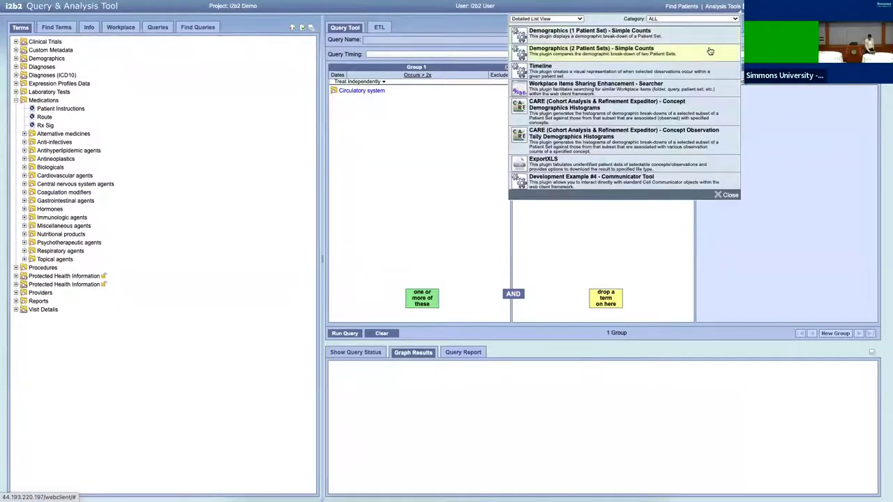
click(696, 68)
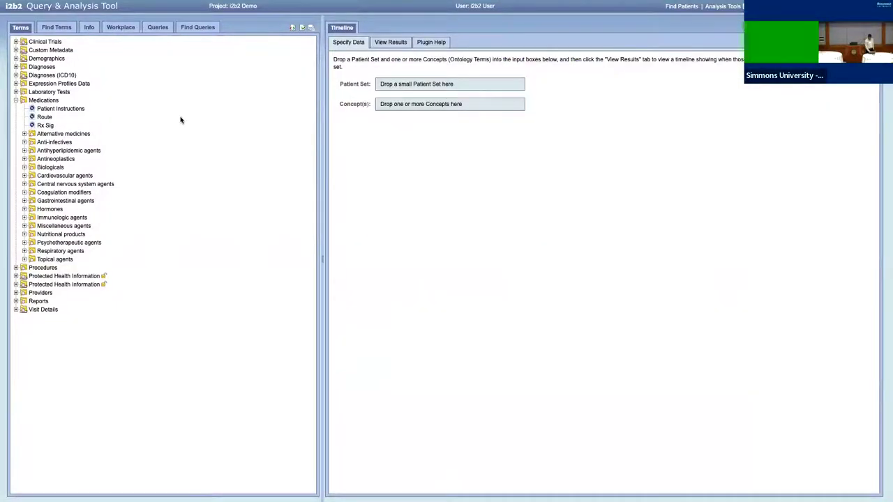
click(25, 68)
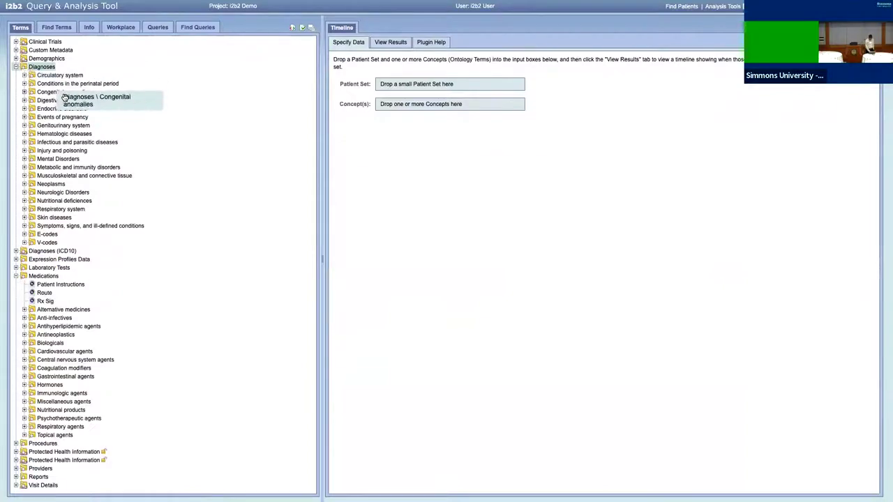
drag(63, 75, 409, 104)
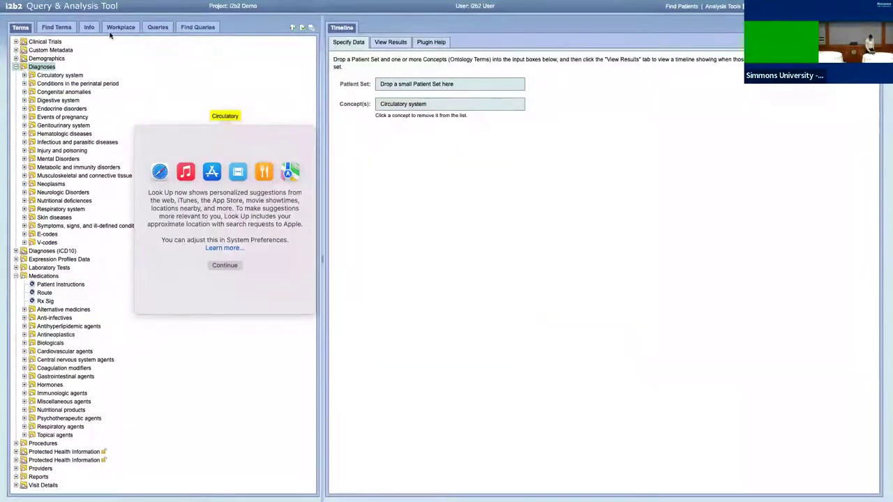
- Add the Female-Circula@14:05:47 query's patient set as the Timeline's patient set
click(151, 28)
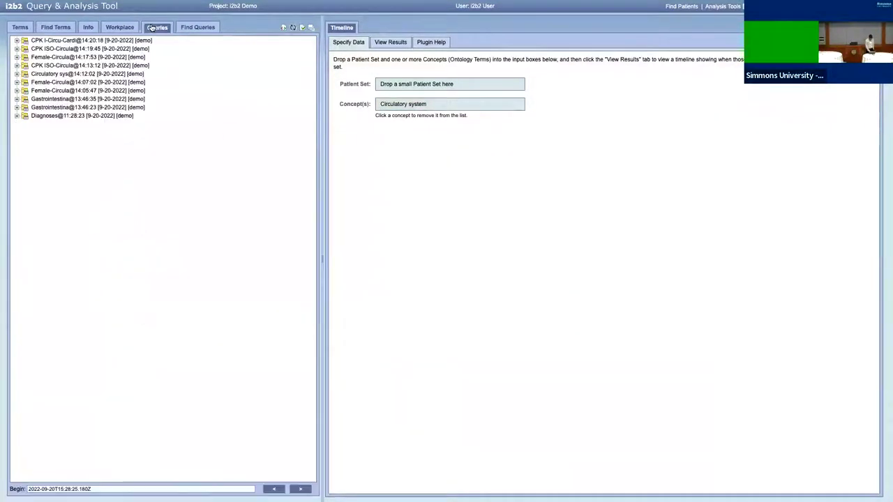
click(16, 90)
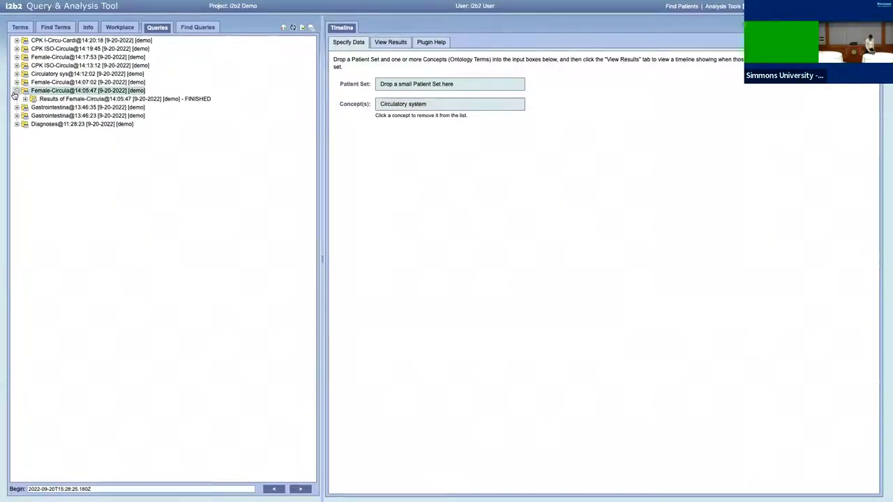
click(26, 99)
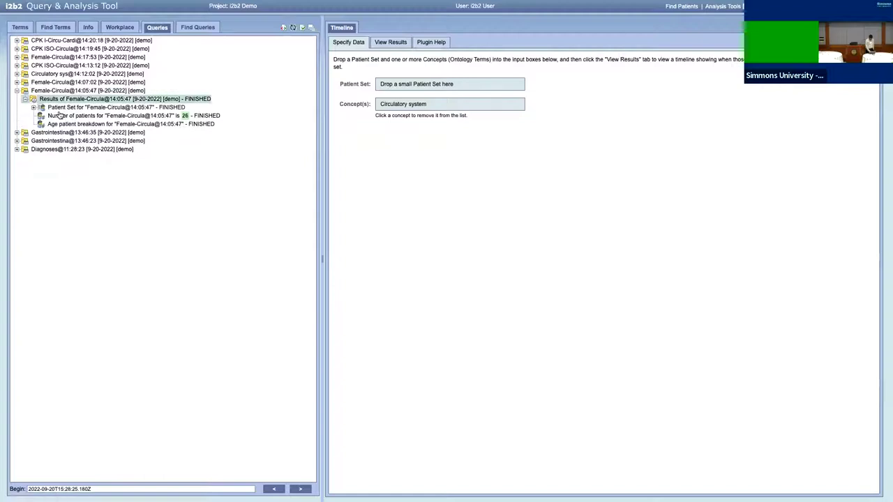
drag(64, 113, 414, 92)
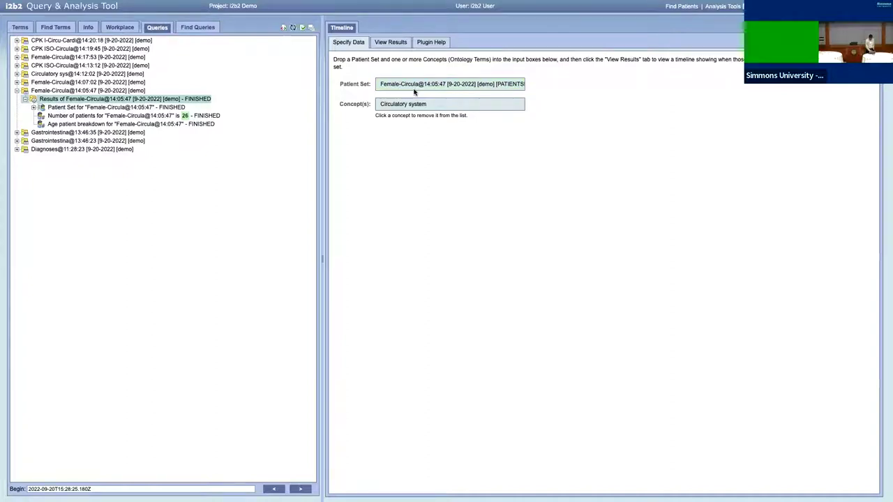
- Chart Circulatory system events for 10 female patients and inspect the ICD9:428.0 event from 2005-03-08
click(389, 43)
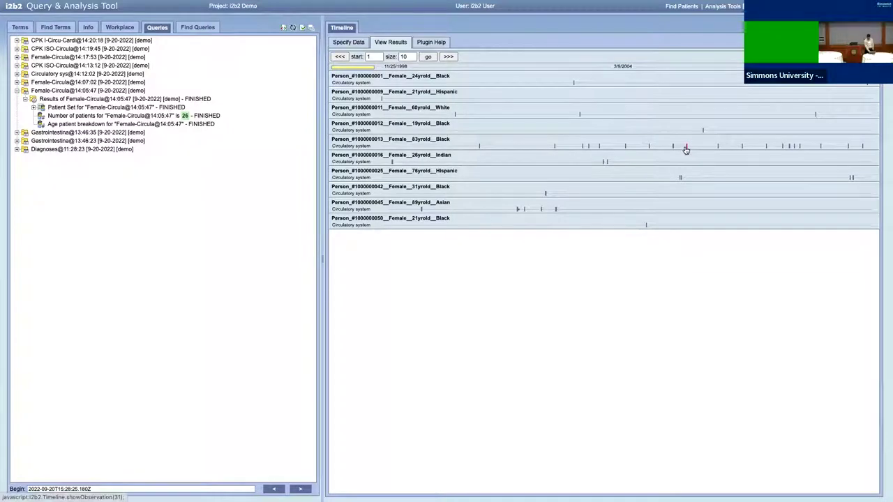
mouse_move(685, 150)
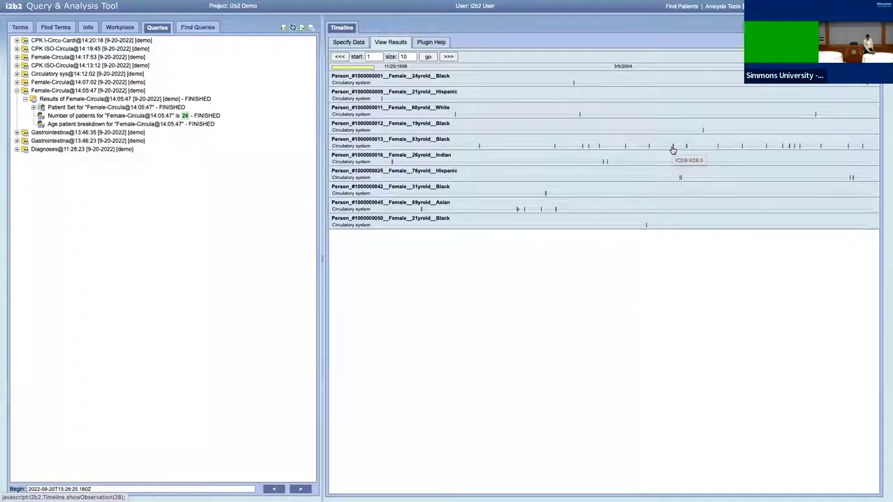
click(673, 150)
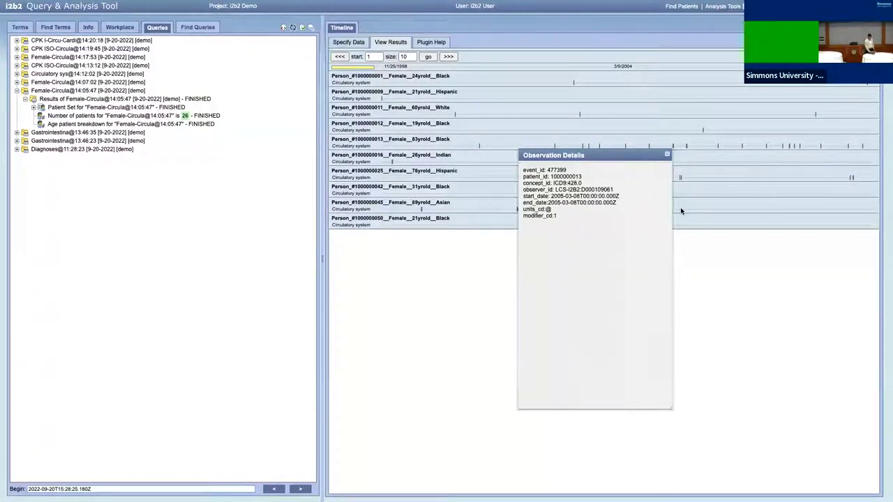
- Close Observation Details and return to the Query Tool with Circulatory system in Group 1
click(669, 155)
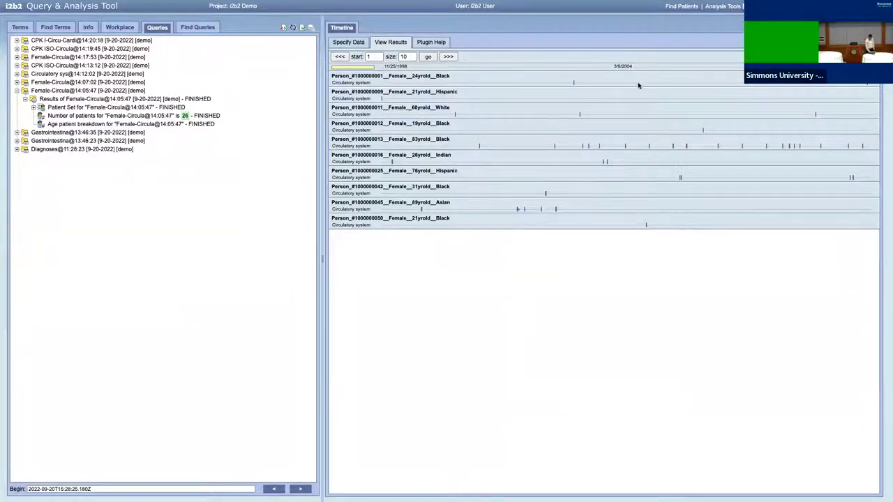
mouse_move(691, 24)
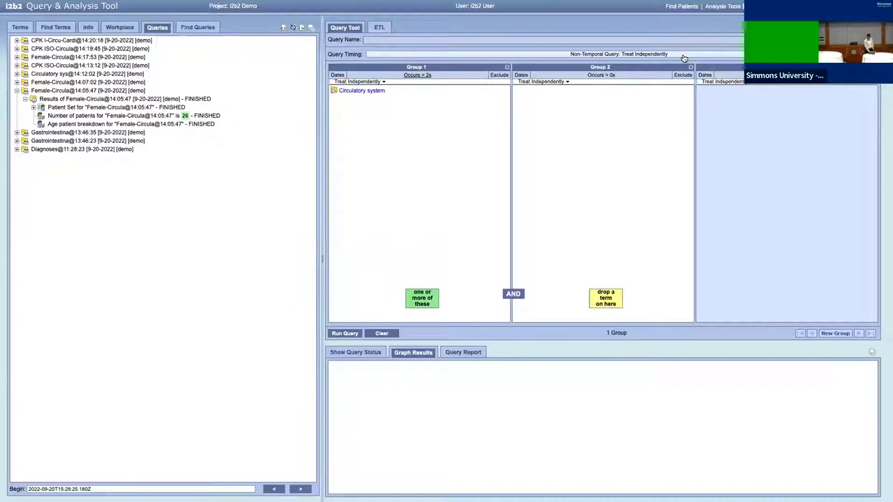
- Make the query a temporal sequence of events with Circulatory system as Observation A
click(683, 56)
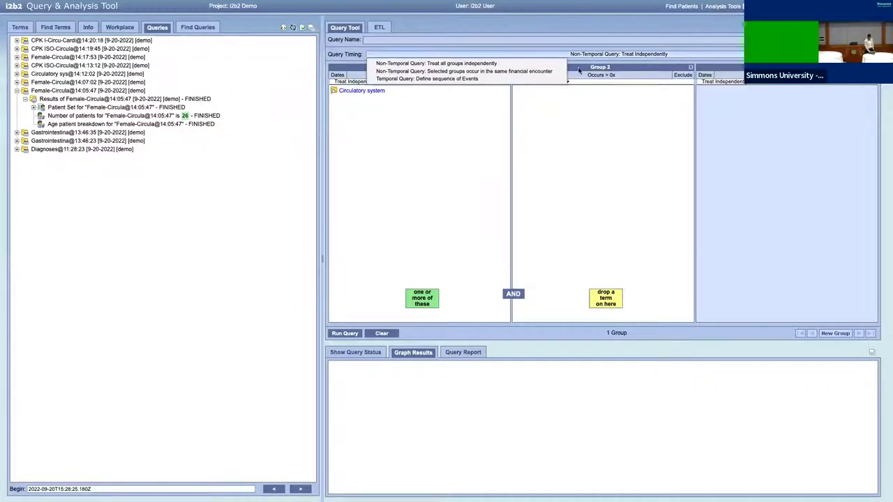
click(498, 79)
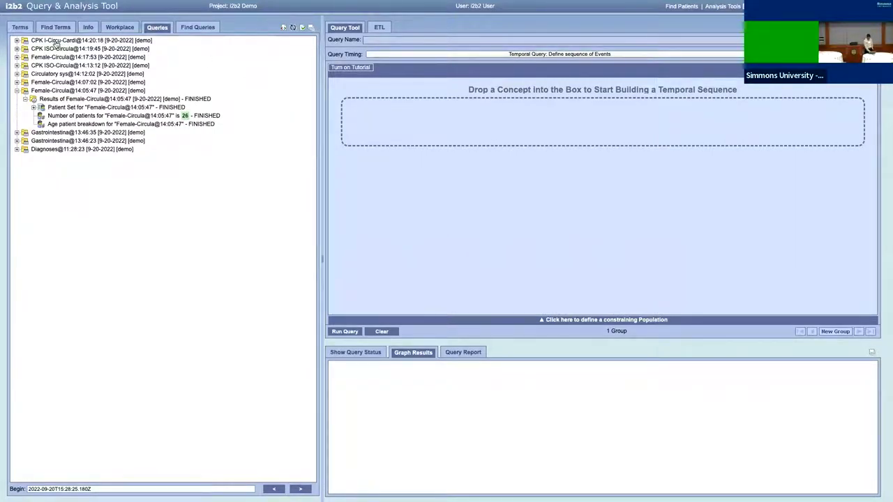
click(21, 27)
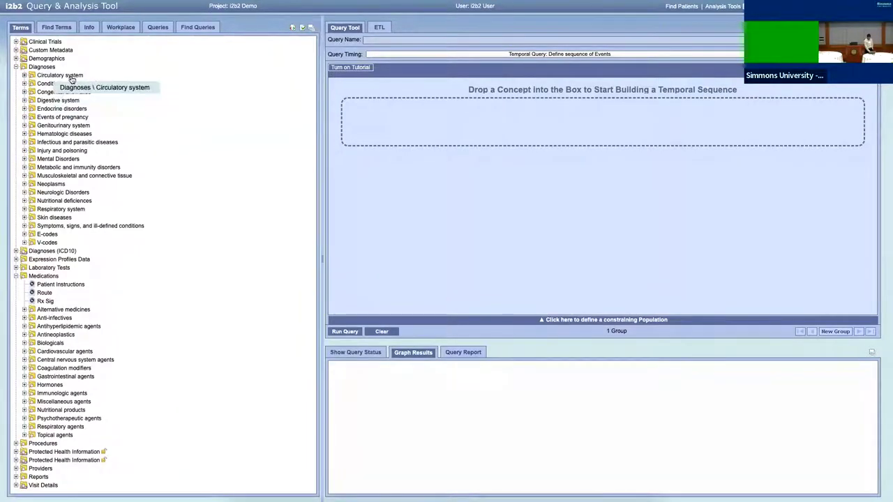
drag(70, 79, 431, 132)
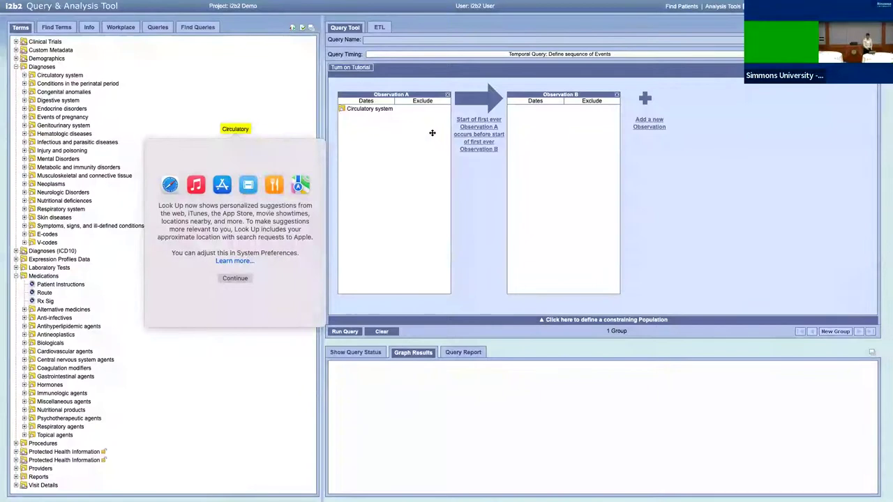
click(228, 70)
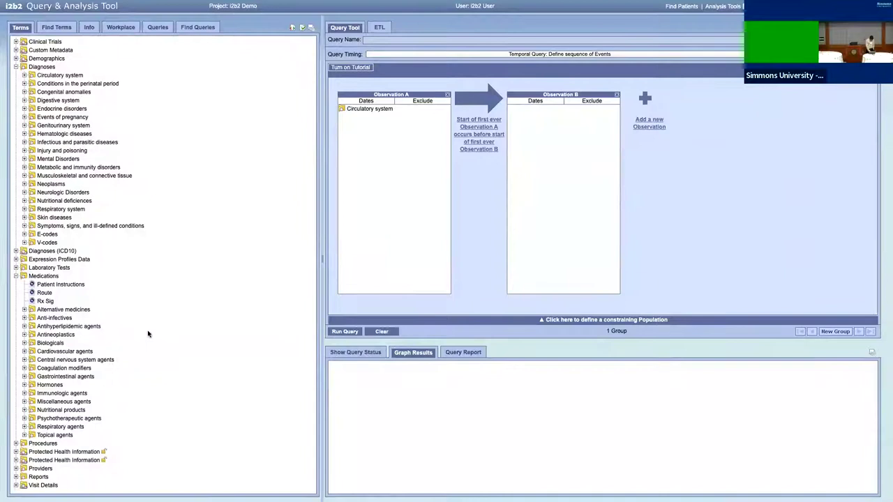
- Switch to the exercise slides showing Exercise 1f's timeline view
click(63, 342)
key(shift+Up)
key(shift+Up)
key(shift+Up)
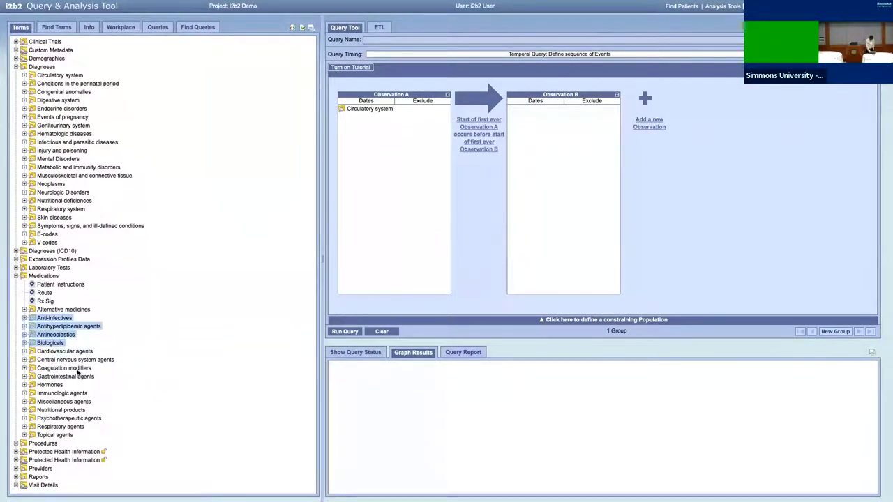
key(super+Tab)
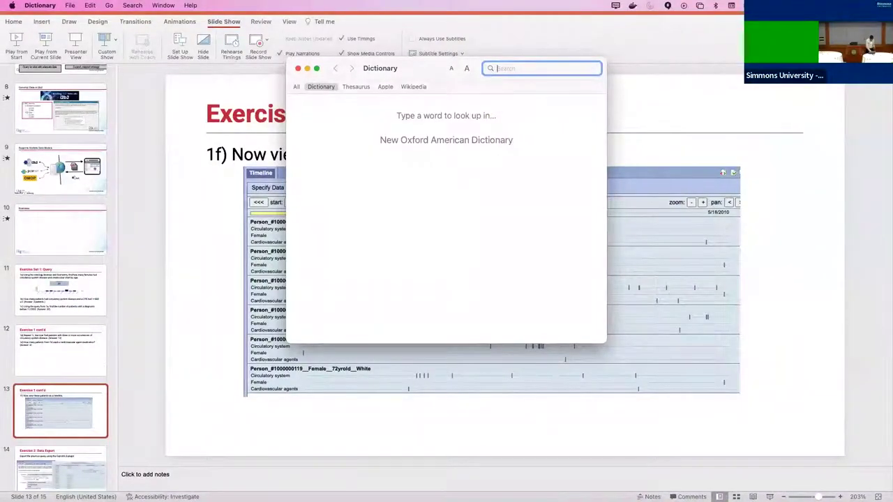
- Cycle back from PowerPoint to the i2b2 temporal query in the browser
key(super+Tab)
key(super+Tab)
key(super+Tab)
key(super+Tab)
key(super+Tab)
key(super+Tab)
key(super+Tab)
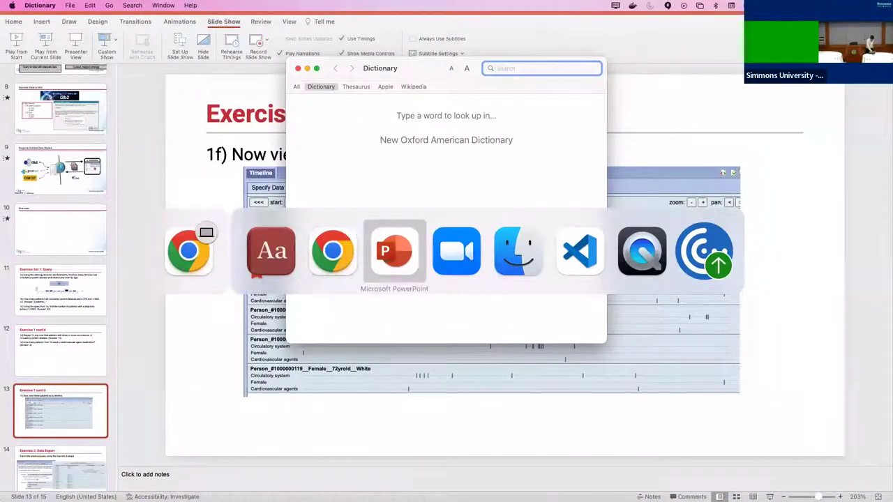
key(super+Tab)
key(super+Tab)
key(super+Tab)
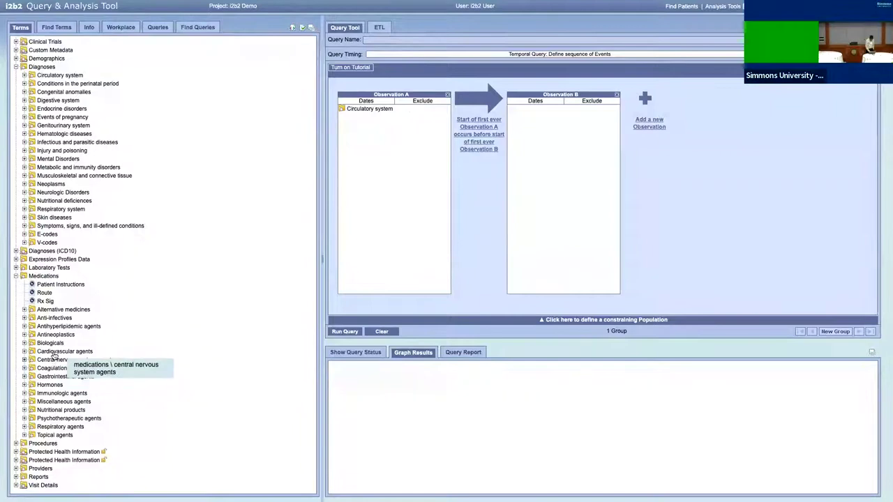
- Clear stray text selections and lookup popups while toggling Cardiovascular agents in the term tree
click(54, 352)
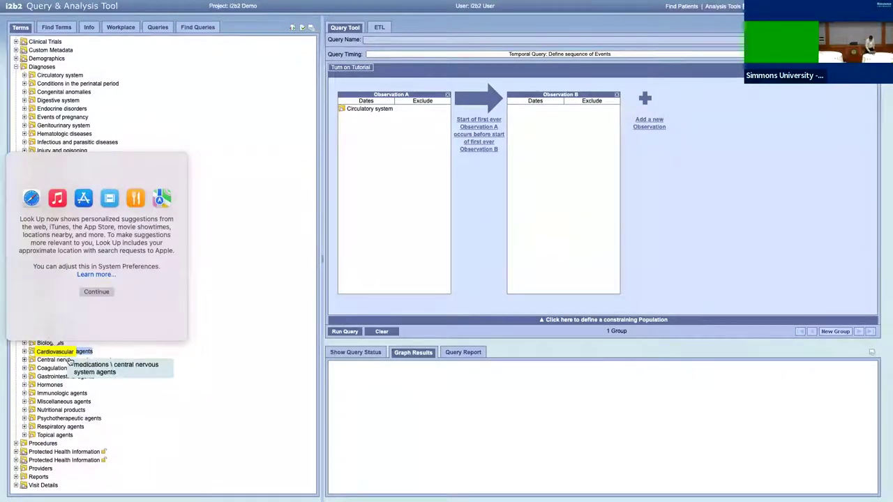
click(101, 356)
drag(210, 338, 158, 369)
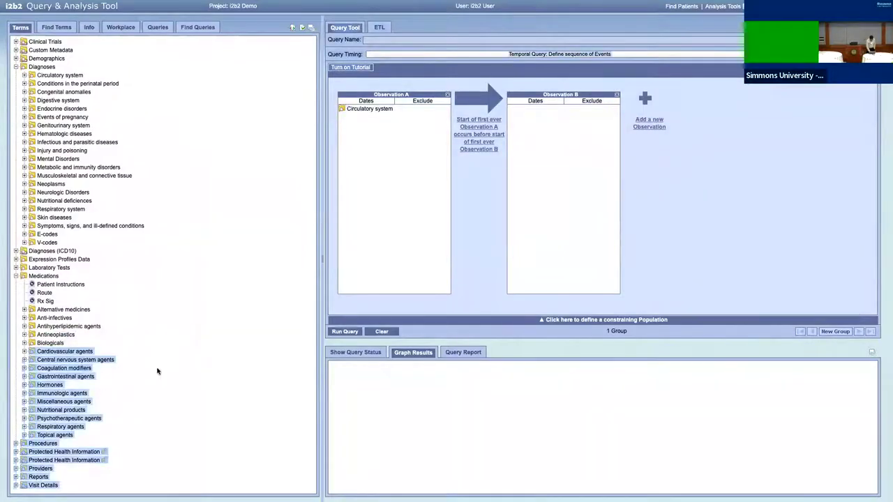
click(133, 358)
drag(75, 352, 234, 368)
click(46, 352)
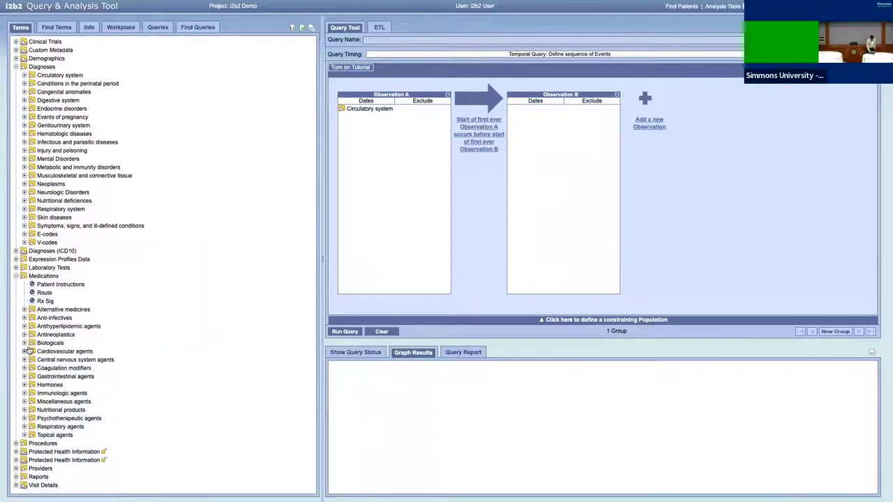
click(46, 352)
click(295, 316)
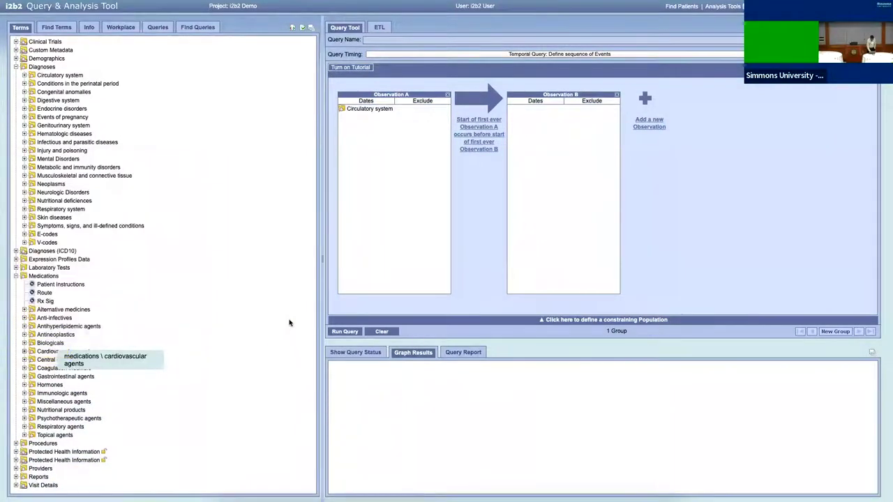
click(38, 352)
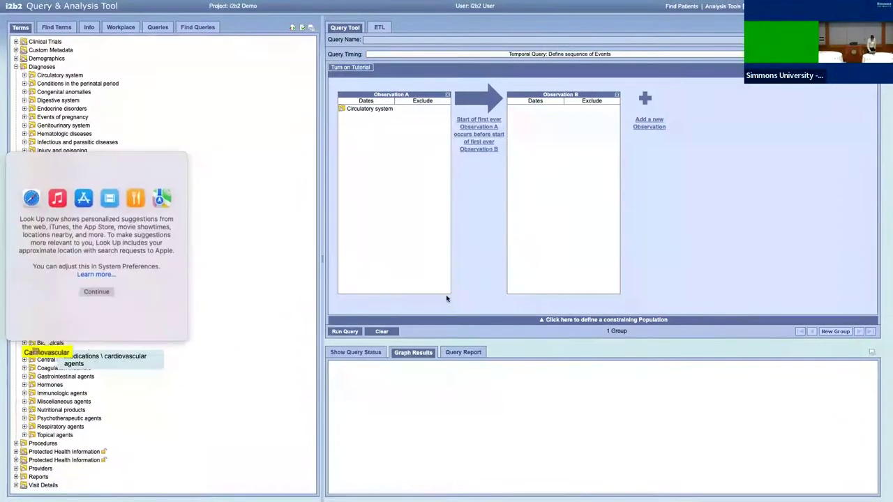
click(152, 414)
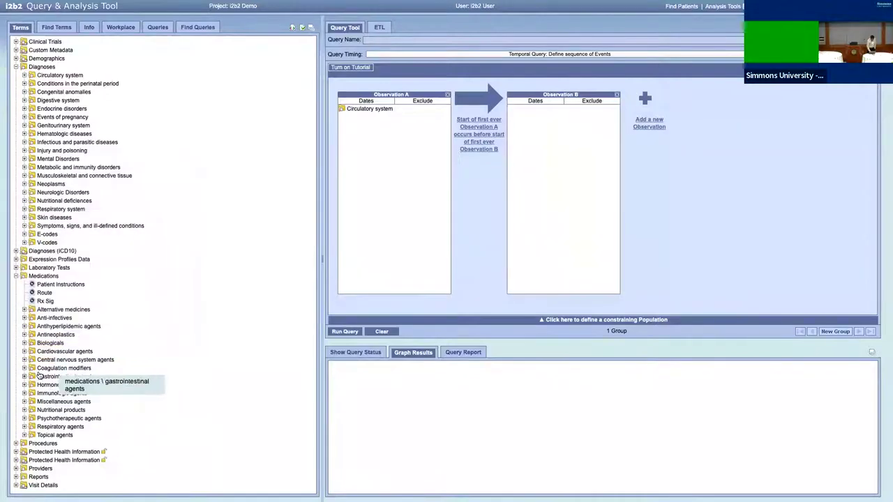
click(35, 352)
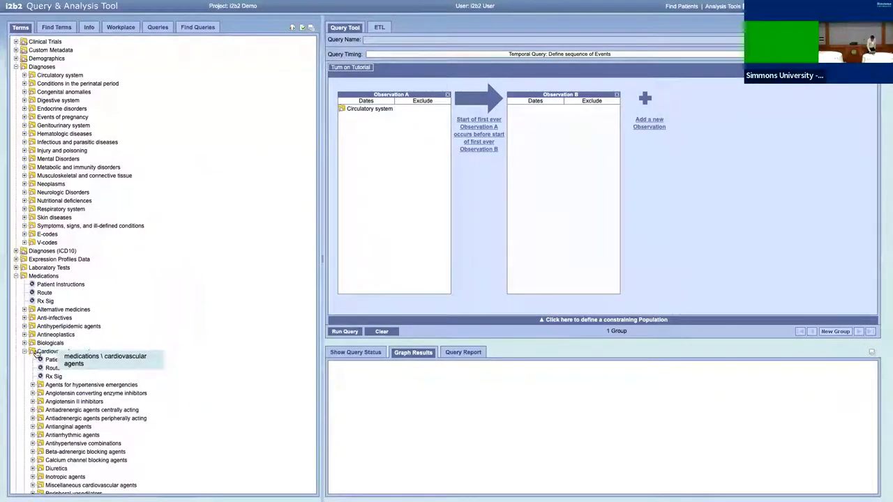
click(36, 352)
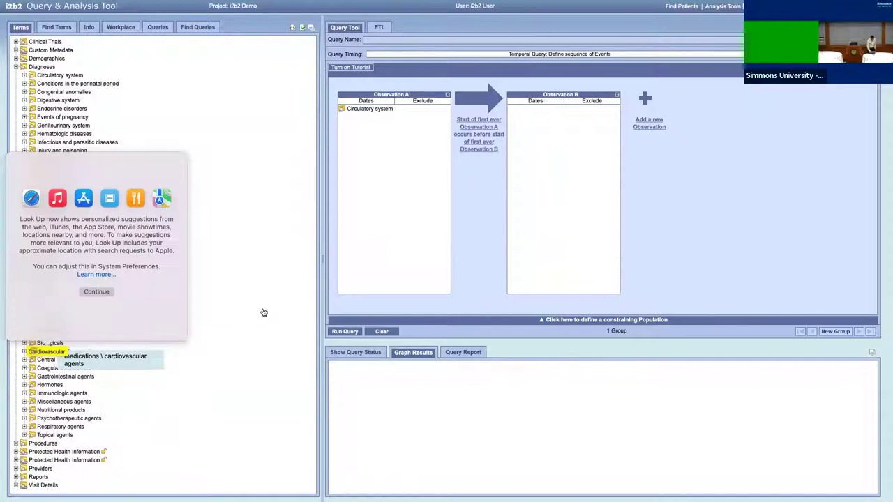
click(209, 253)
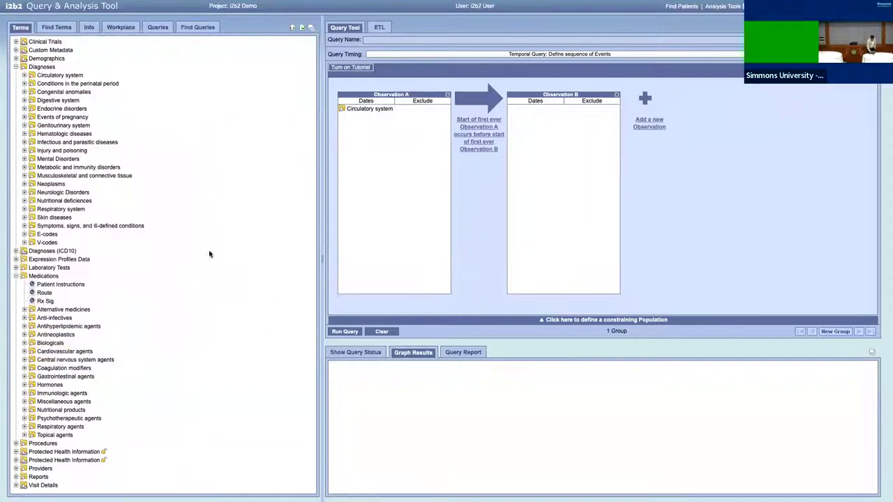
- Collapse the Diagnoses categories and try dragging Cardiovascular agents into Observation B
click(16, 67)
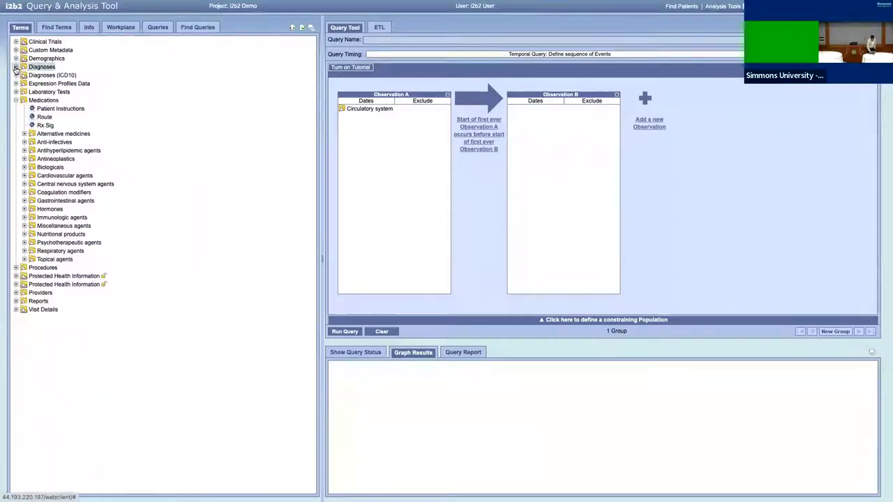
click(54, 176)
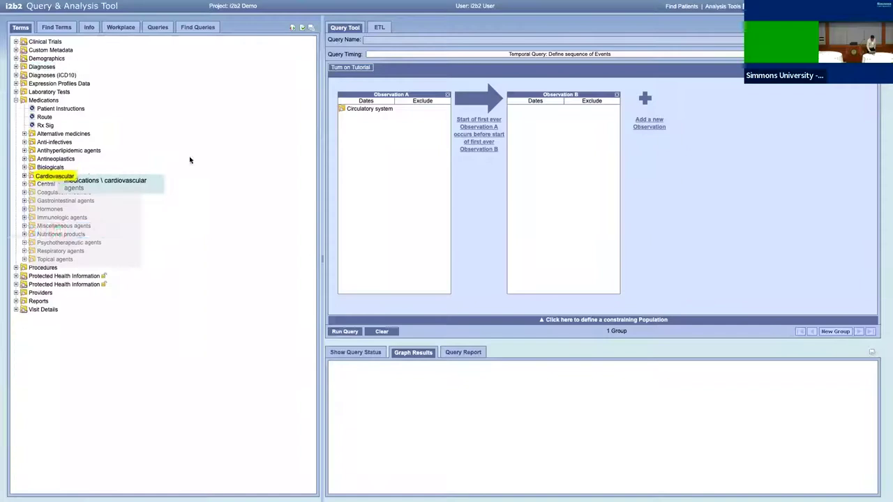
click(265, 160)
click(49, 175)
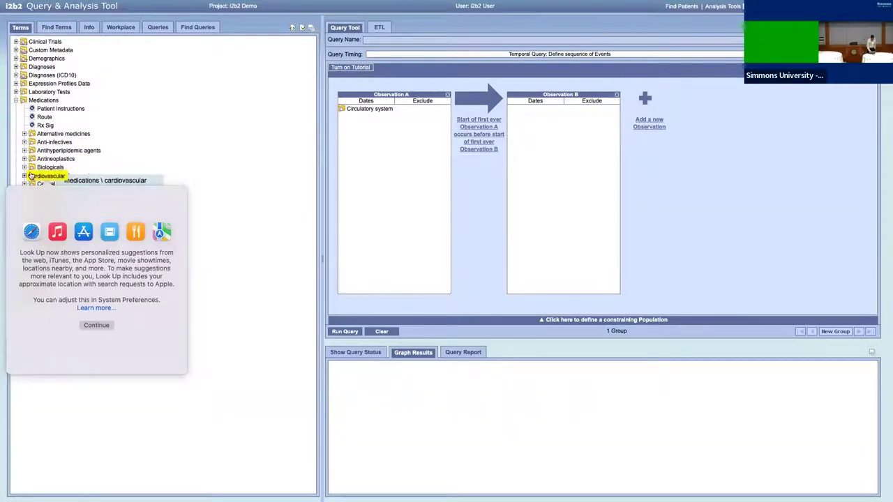
drag(130, 174, 356, 154)
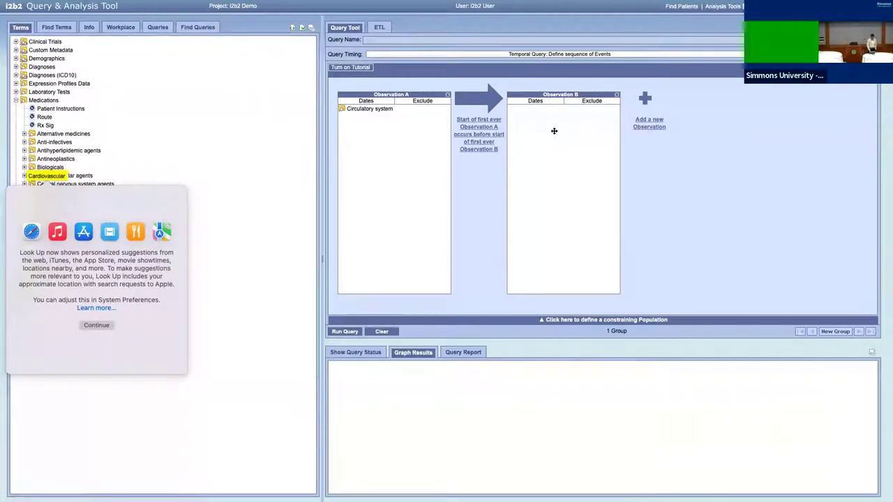
click(173, 122)
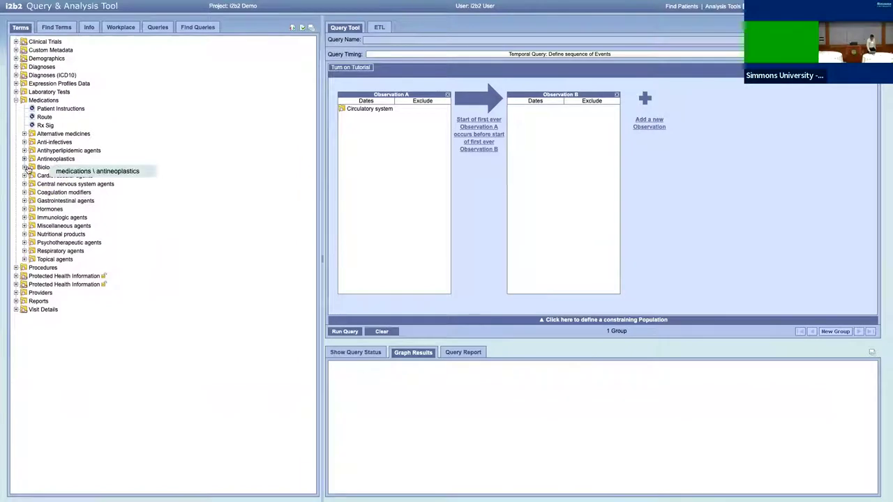
drag(32, 178, 535, 142)
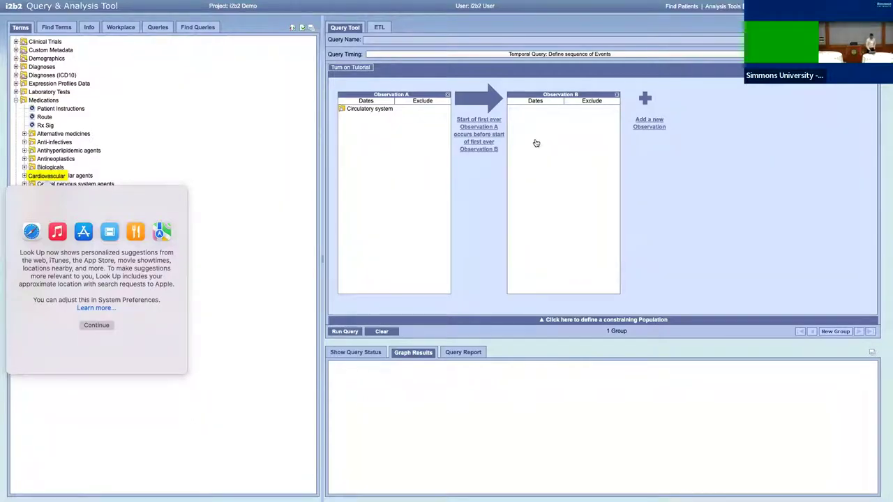
click(274, 234)
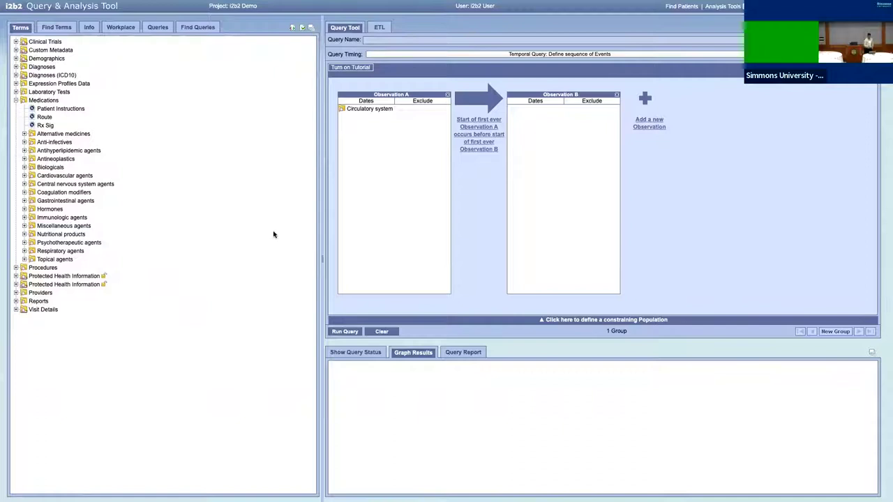
- Refresh the term tree, expand Medications, and drag Cardiovascular agents toward Observation B
right_click(265, 223)
click(280, 227)
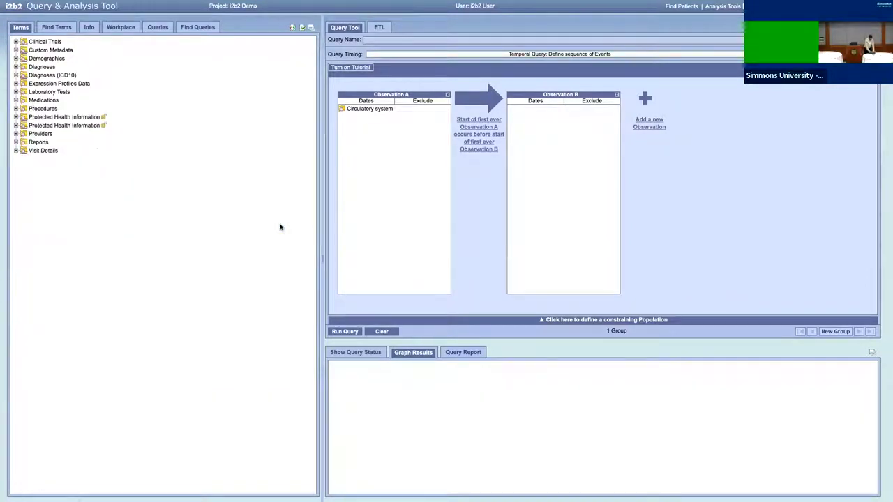
double_click(43, 101)
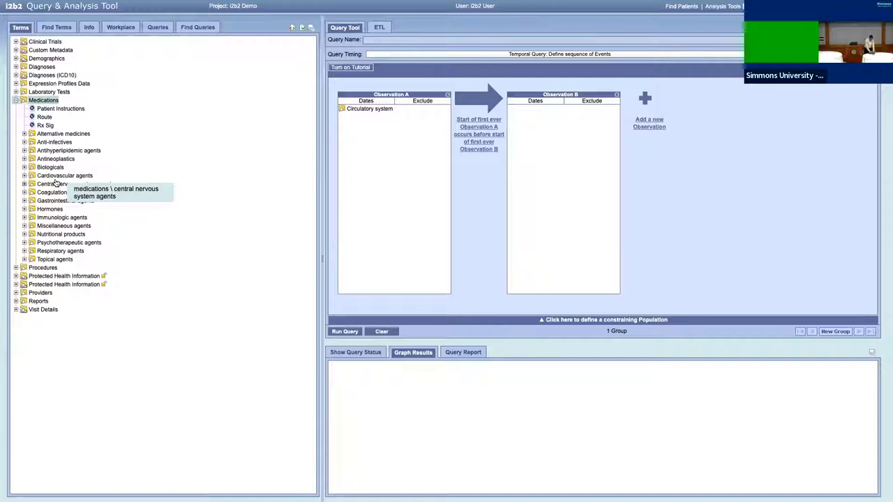
drag(55, 183, 441, 124)
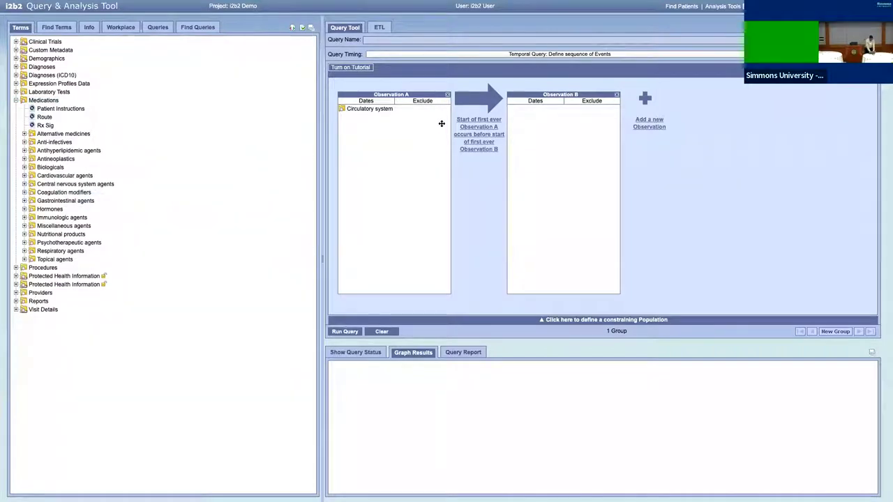
double_click(62, 175)
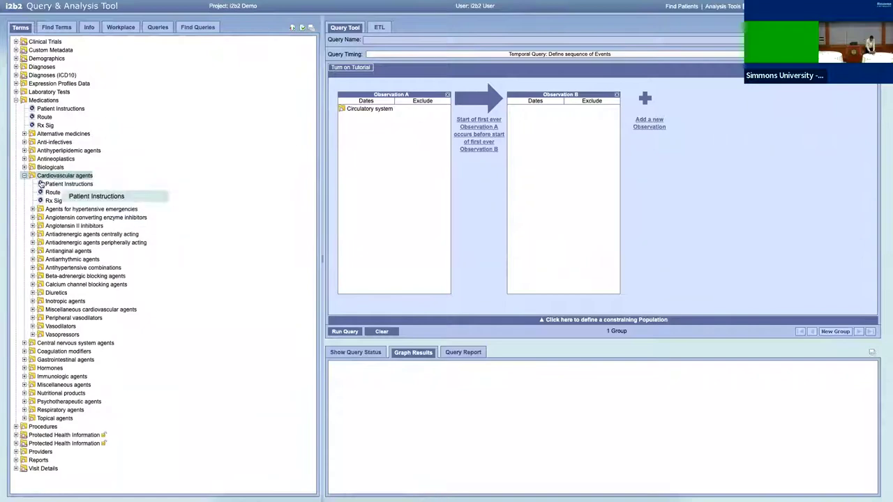
double_click(41, 176)
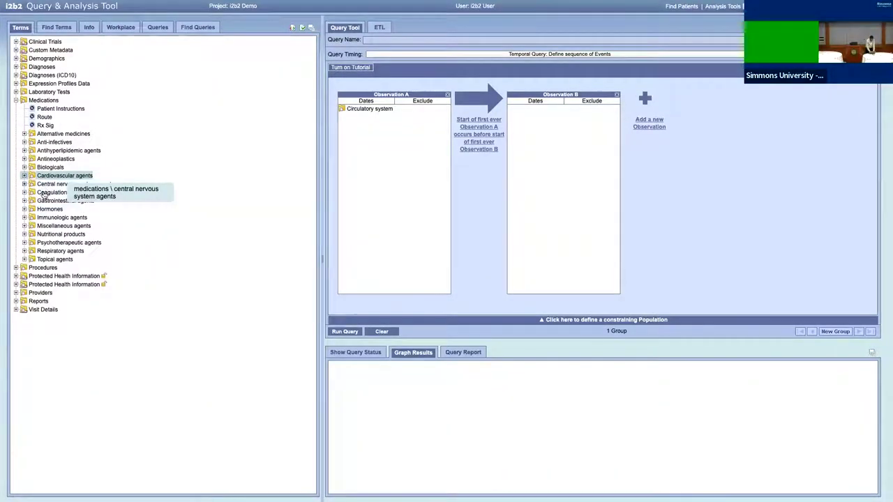
drag(51, 176, 520, 164)
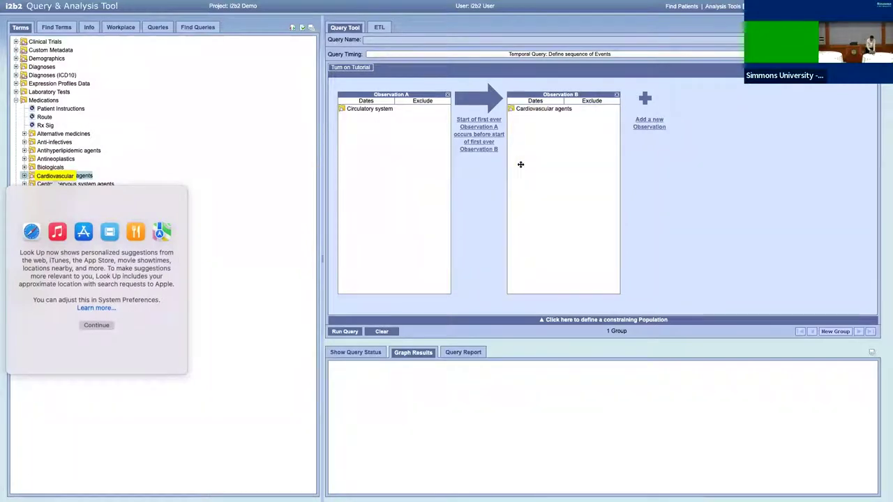
- Dismiss the Look Up popup, leaving Cardiovascular agents placed as Observation B
click(716, 179)
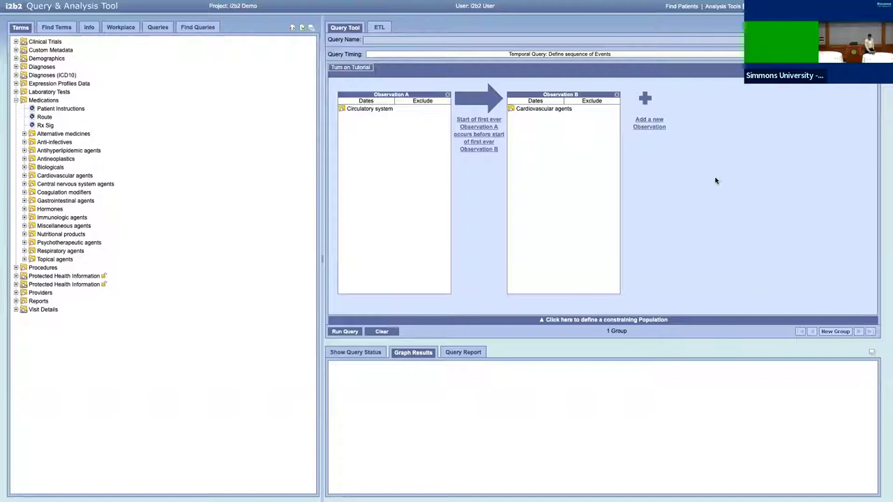
- Reveal the constraining population and drag Male from Demographics > Gender into Group 2
click(575, 321)
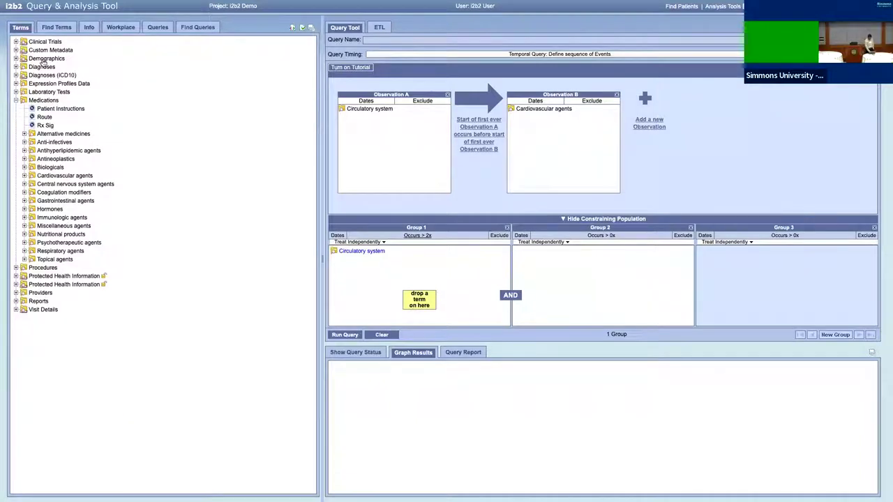
drag(44, 50, 40, 63)
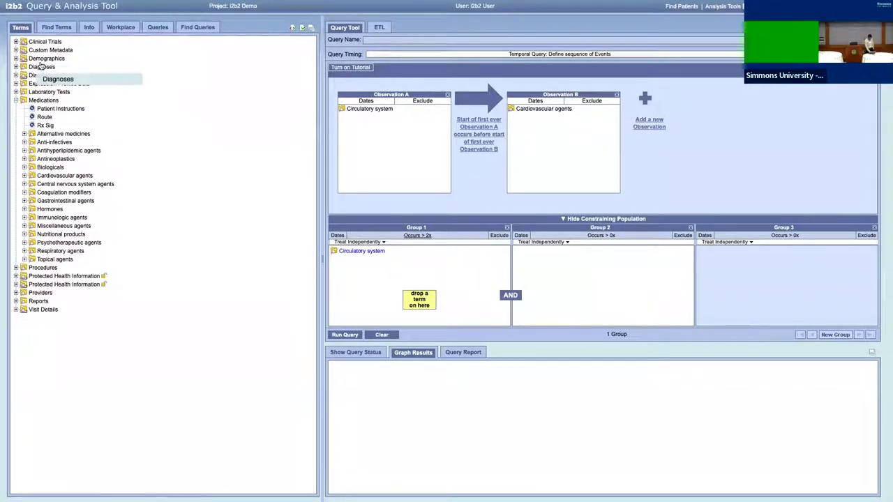
double_click(40, 60)
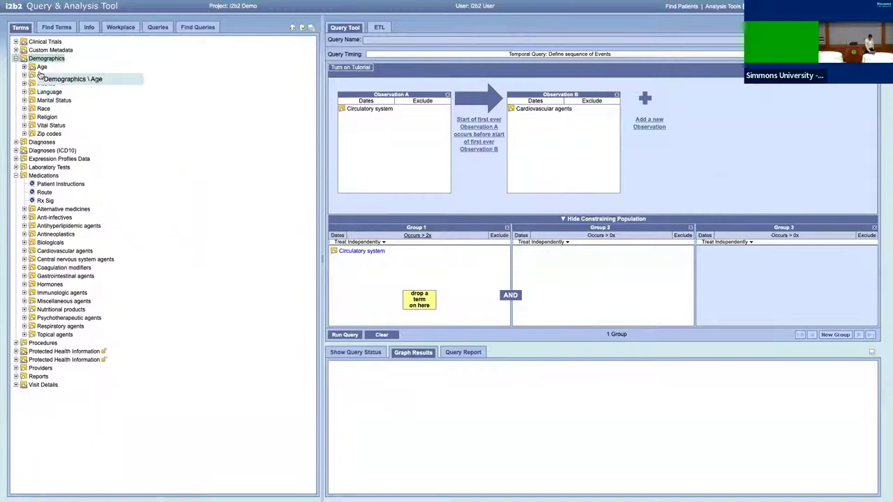
double_click(40, 76)
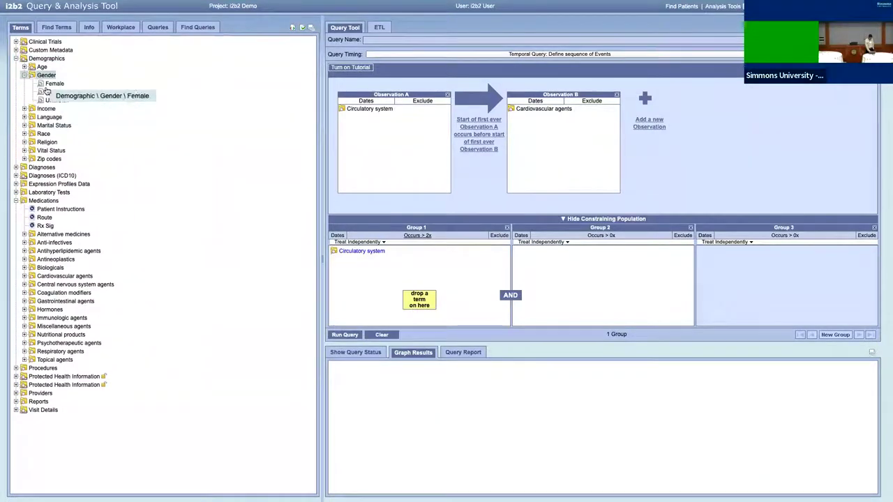
drag(50, 94, 549, 301)
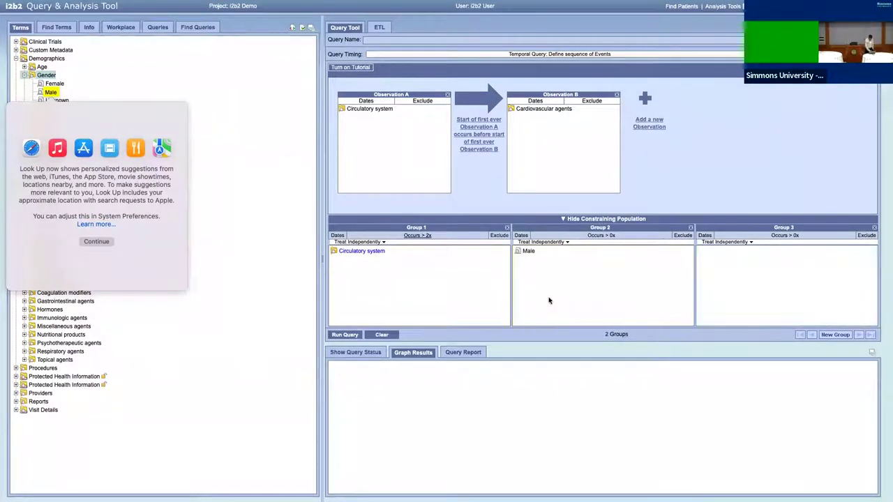
- Run Circula-MaleCirculaCardiov@14:29:04 for a patient count, getting 2 patients, and open the temporal relationship link
click(345, 335)
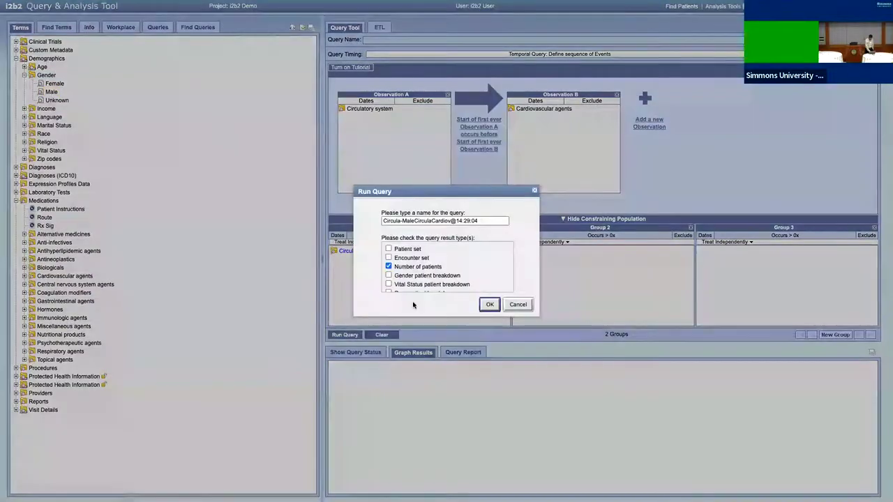
click(490, 304)
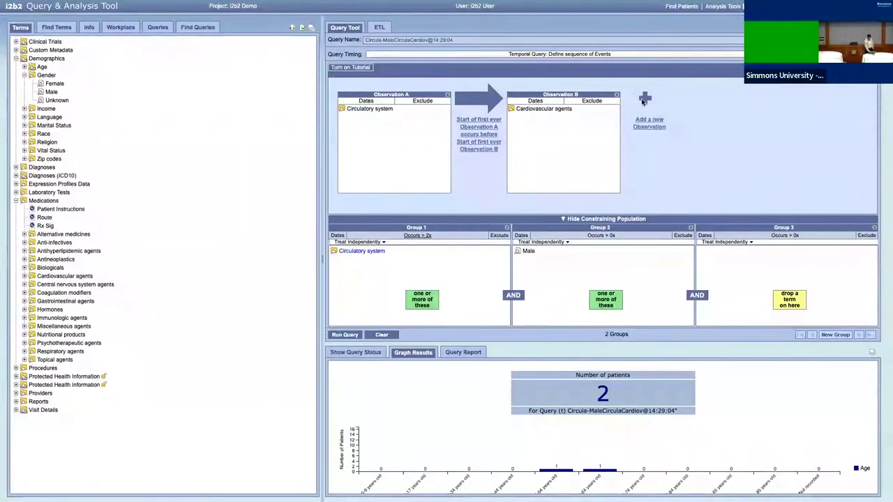
click(473, 132)
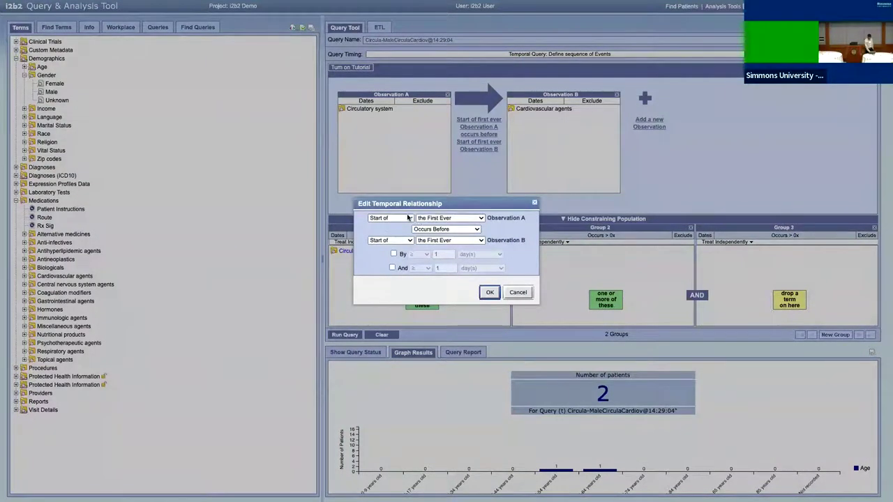
- Try End of, Last Ever and a By gap for Observation A, then cancel unchanged
click(407, 219)
click(403, 227)
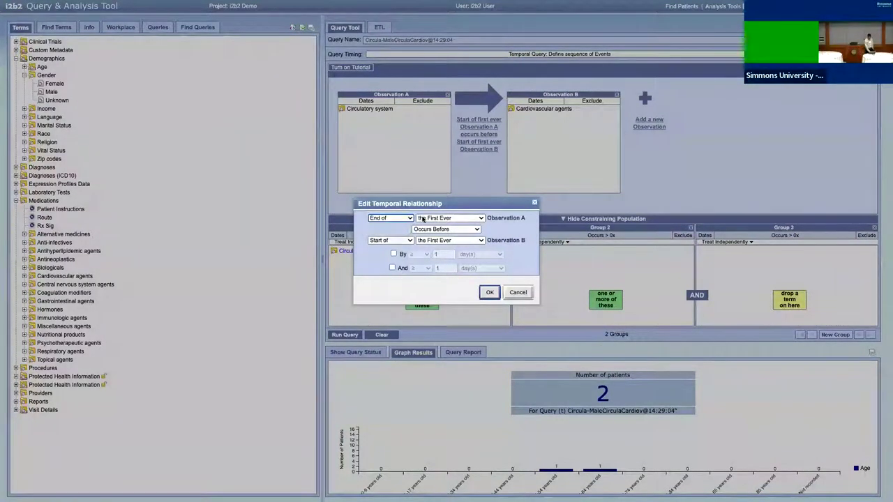
click(424, 218)
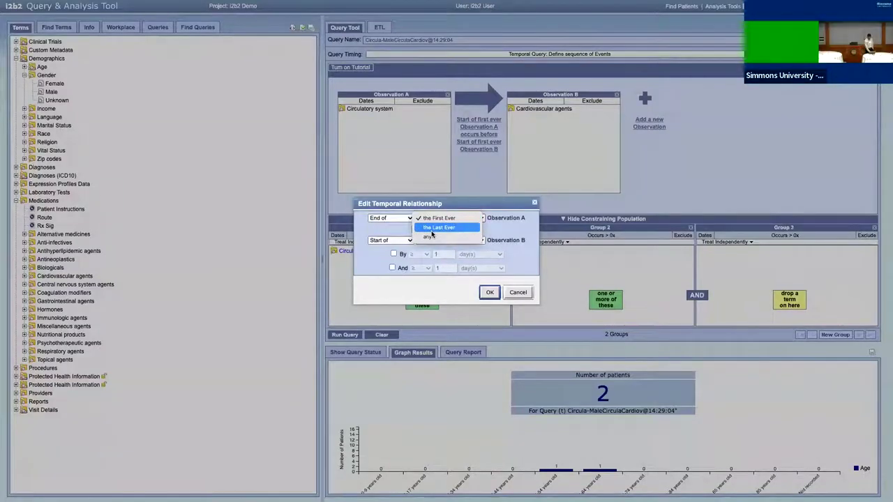
click(436, 227)
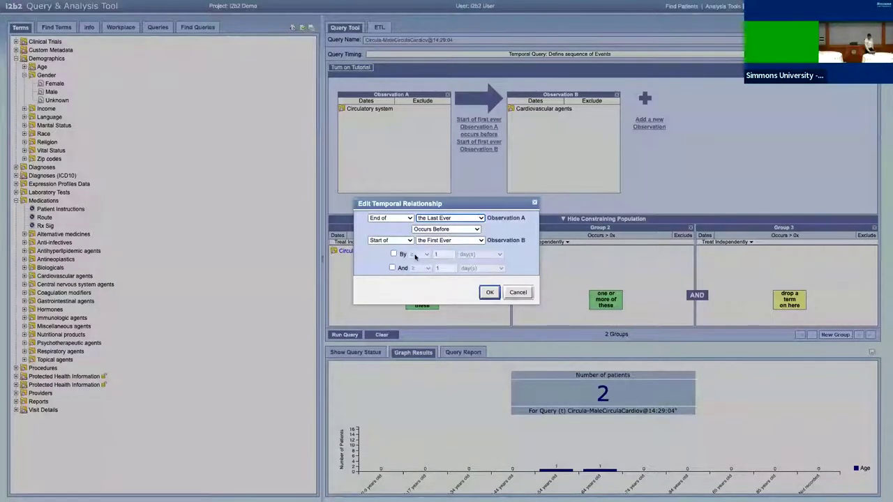
click(394, 254)
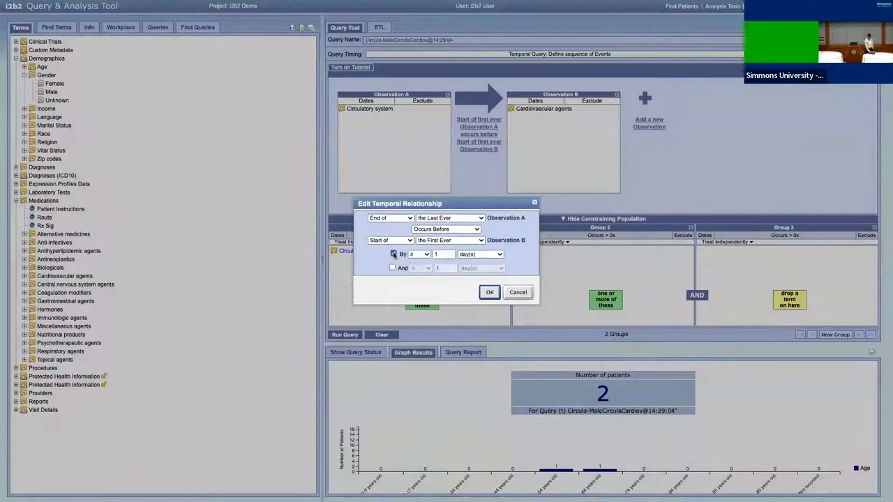
click(518, 292)
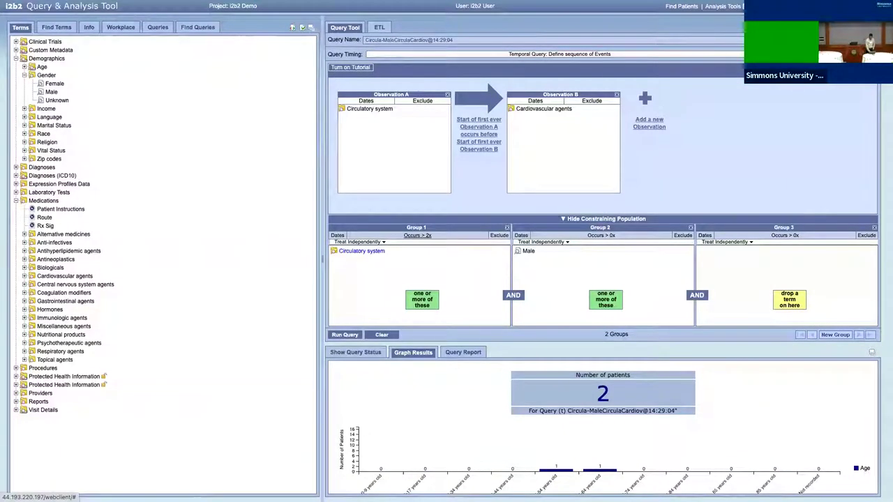
- Collapse the event sequence so the 'Population in which events occur' groups fill the Query Tool
click(837, 66)
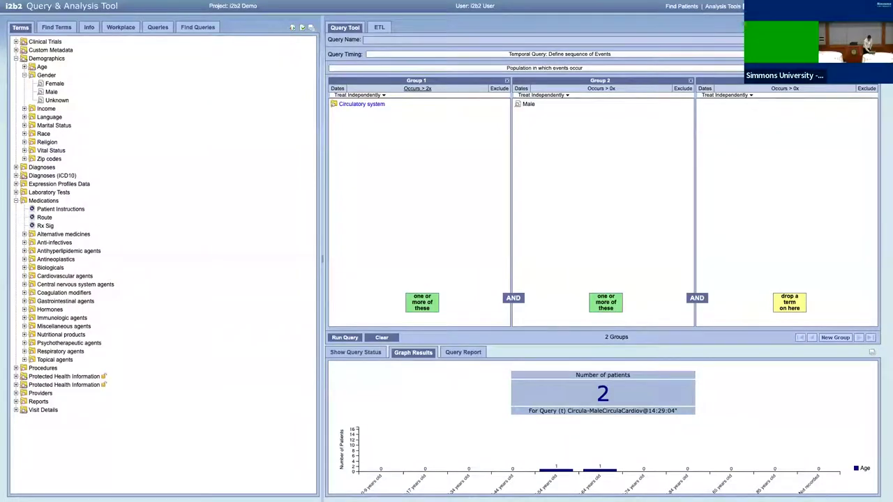
- Add a third event to the query and acknowledge the new event notice
click(837, 67)
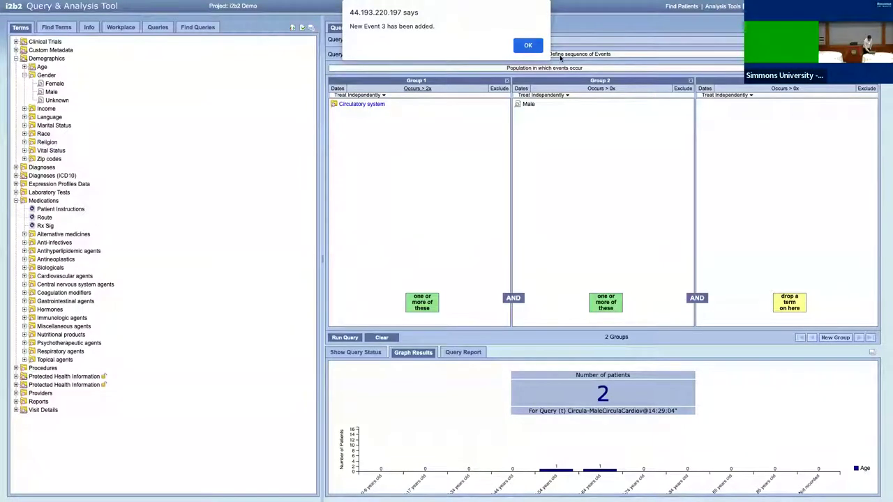
click(530, 46)
click(525, 68)
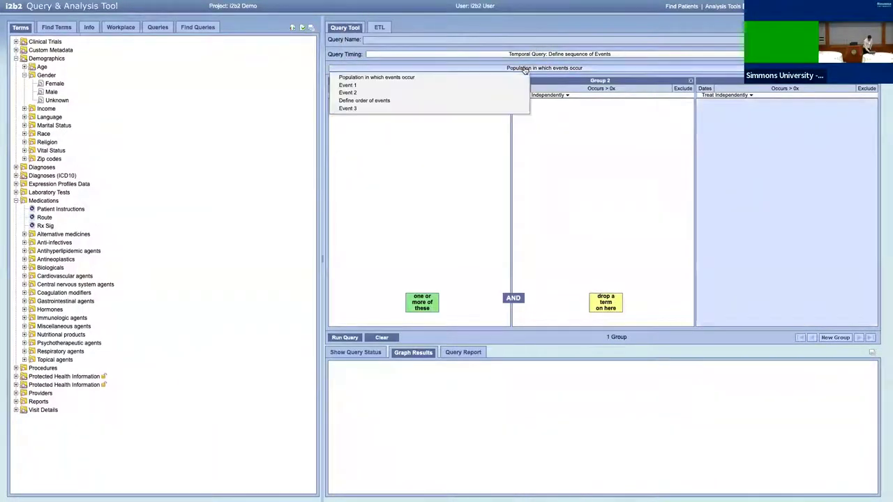
click(555, 145)
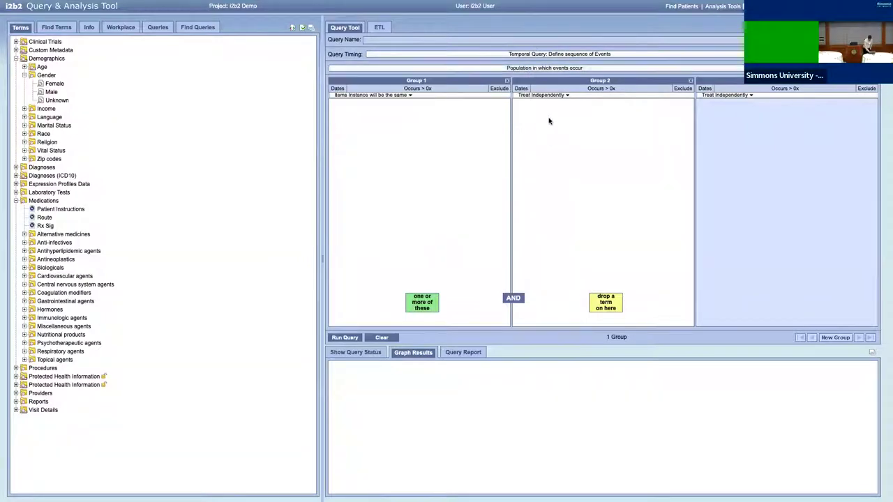
- Review the Event 1 and Event 2 definitions, then show the order-of-events definition
click(548, 69)
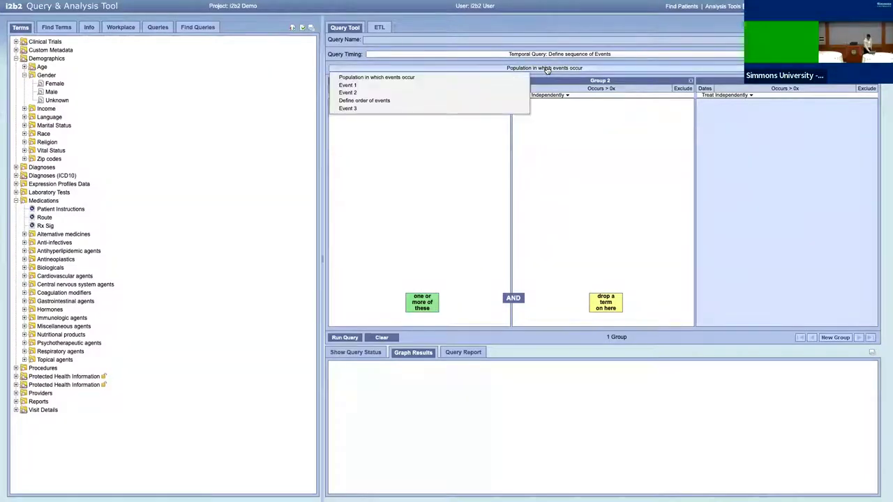
click(495, 85)
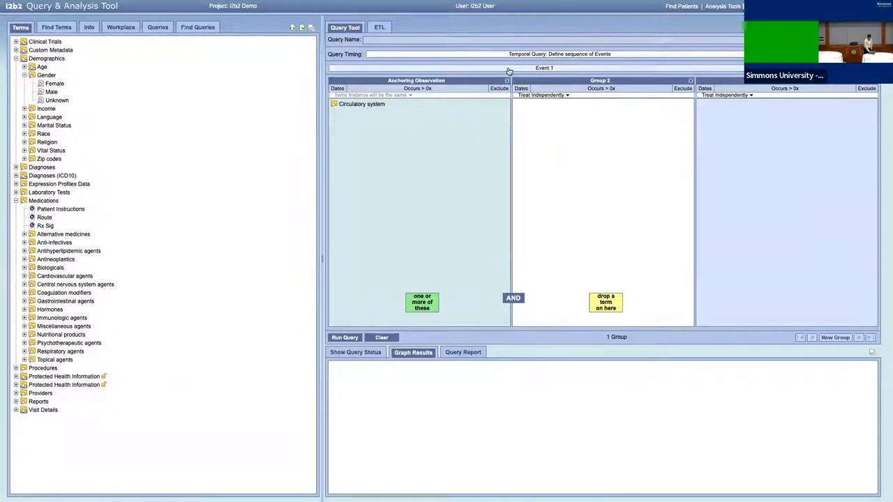
click(508, 67)
click(469, 93)
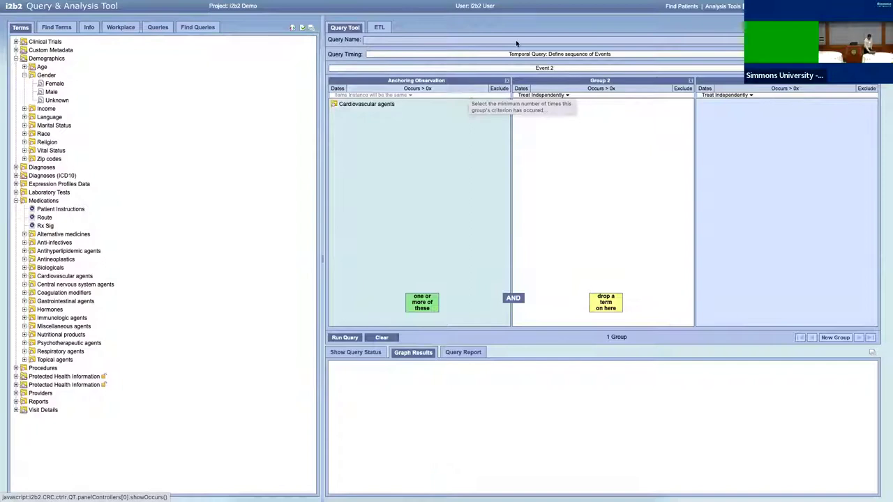
click(507, 68)
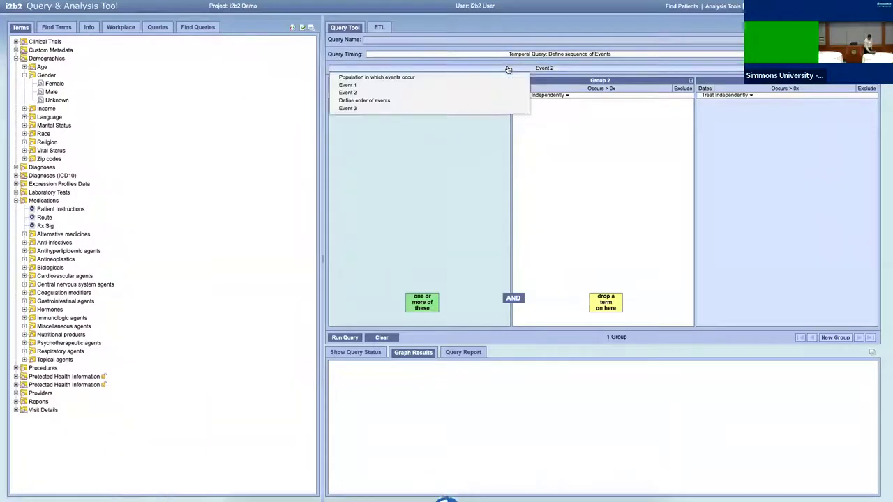
click(401, 100)
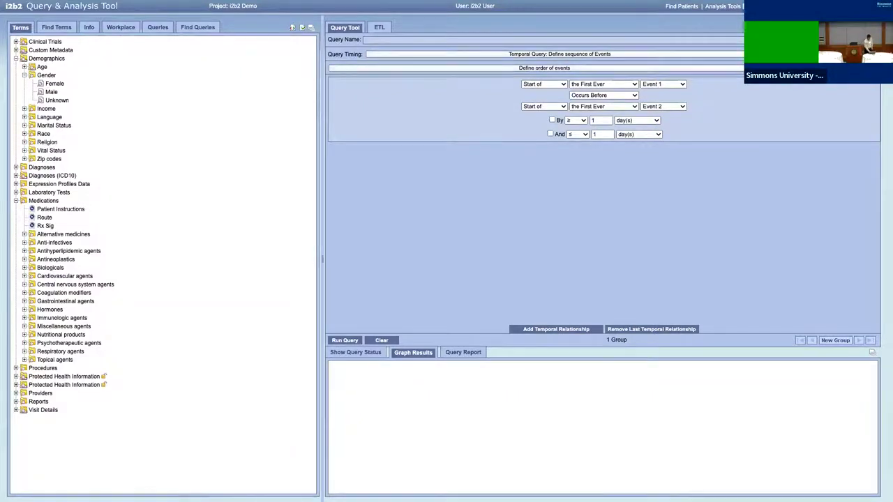
- Add Event 4 and Event 5 to the temporal query, acknowledging each added-event notice
click(781, 68)
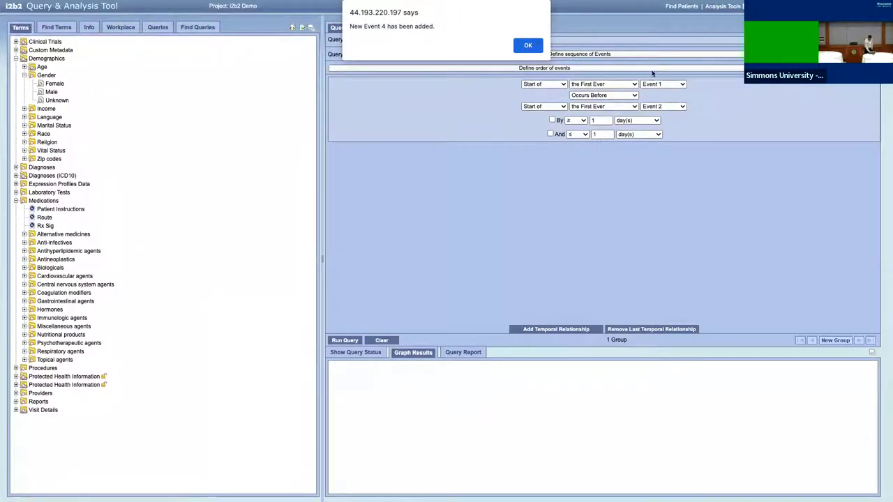
click(528, 46)
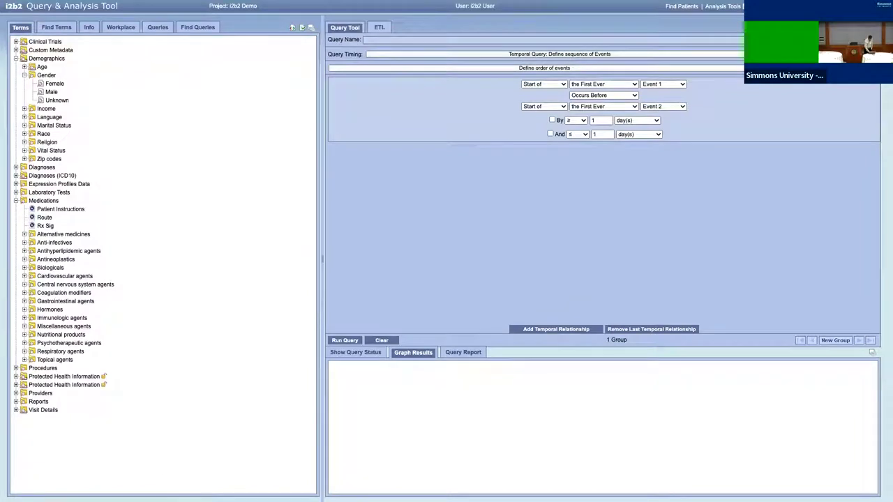
click(858, 67)
click(523, 46)
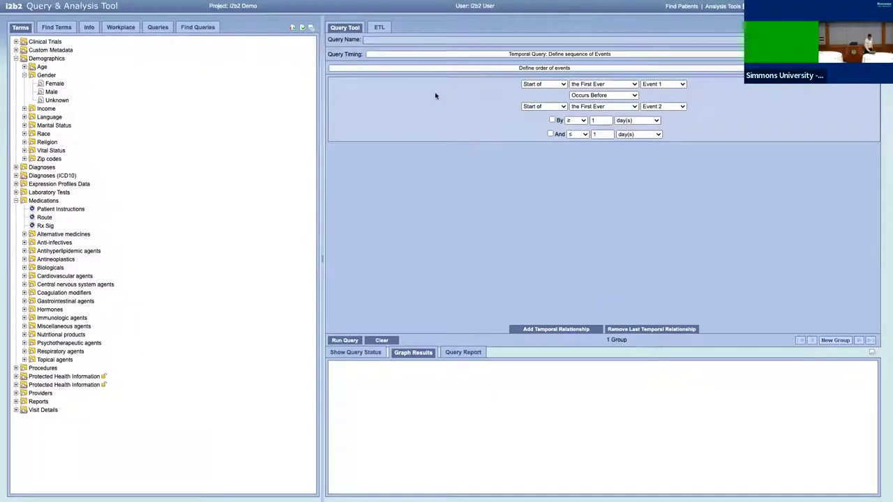
- Try switching back to simple query mode and acknowledge the warning about empty Events 3, 4 and 5
click(741, 9)
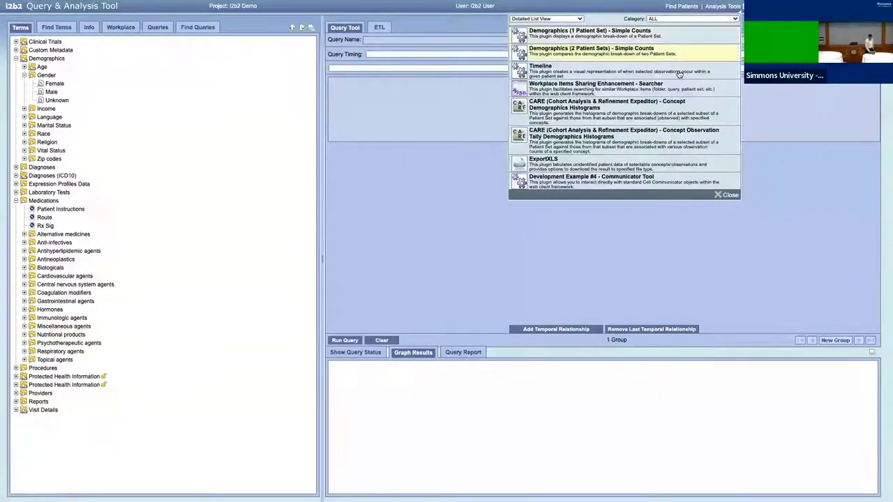
click(684, 7)
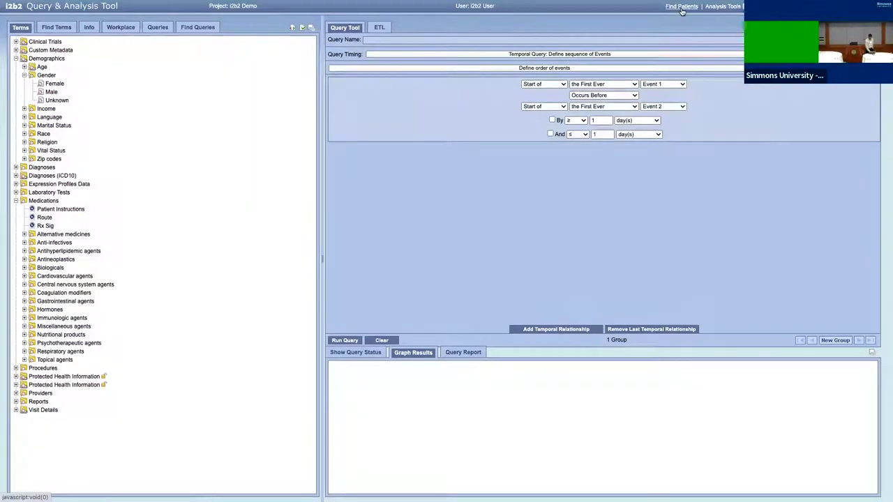
right_click(509, 181)
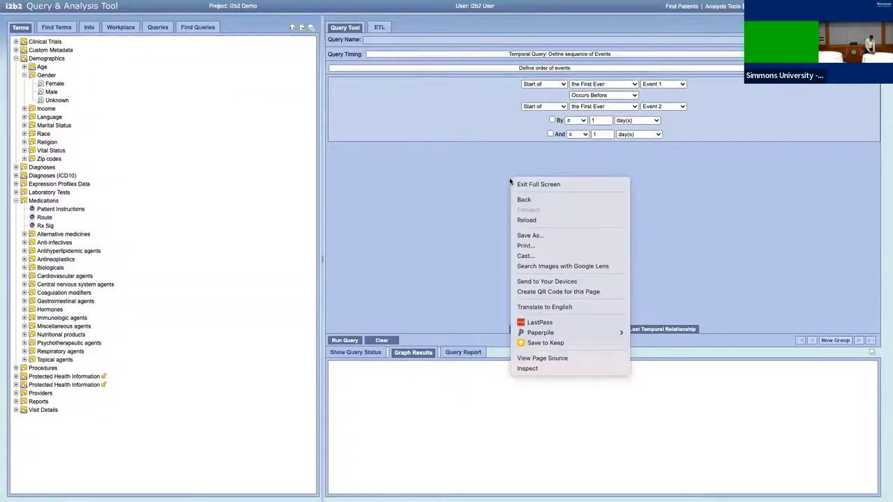
click(471, 175)
click(775, 54)
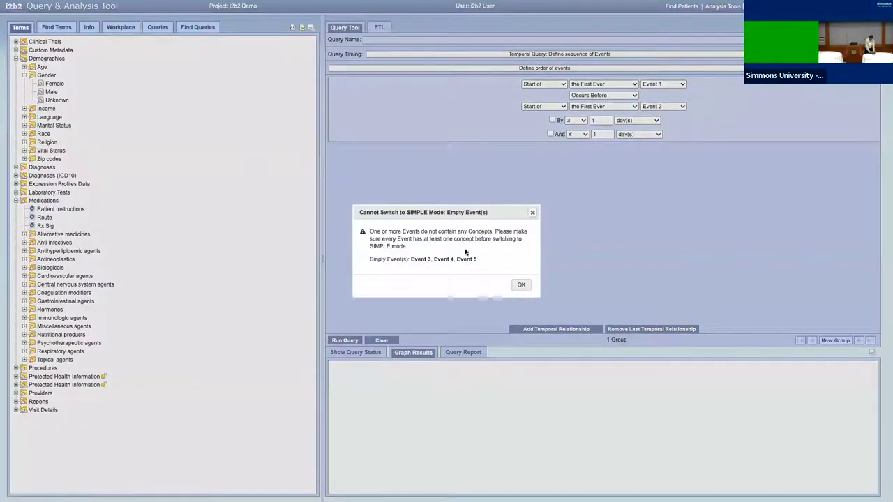
click(516, 282)
- Set Query Timing to 'Non-Temporal Query: Treat all groups independently'
click(567, 56)
click(567, 56)
click(567, 56)
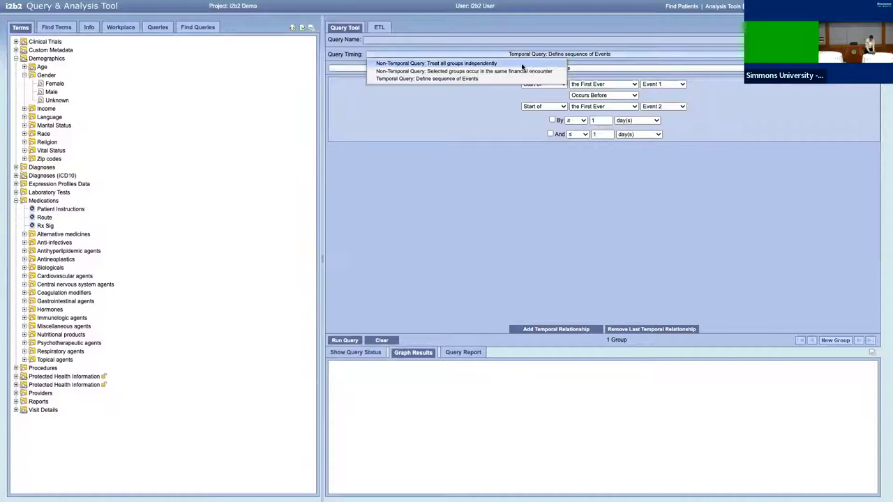
click(464, 63)
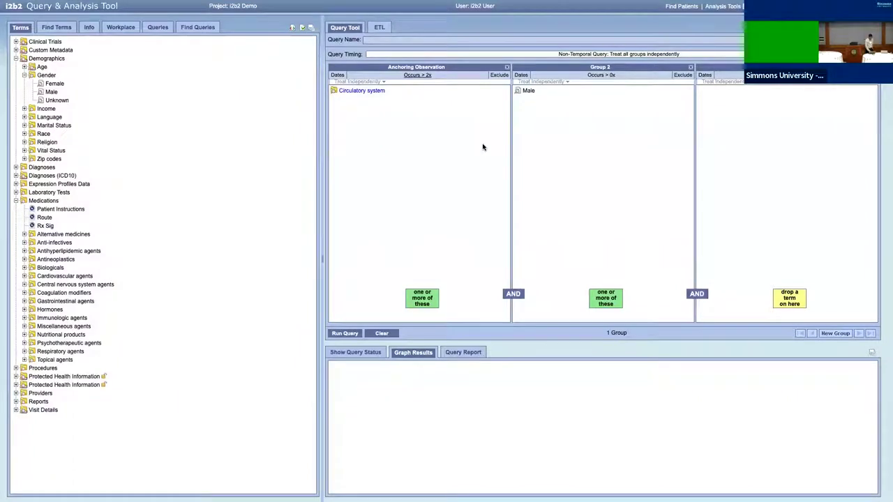
- Require the same financial encounter, replace Male with Cardiovascular agents in Group 2, and start Run Query
click(550, 55)
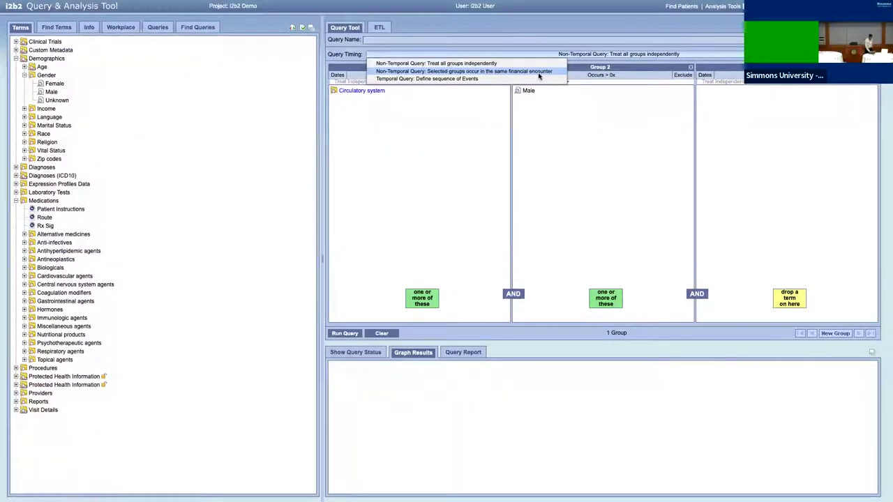
click(538, 73)
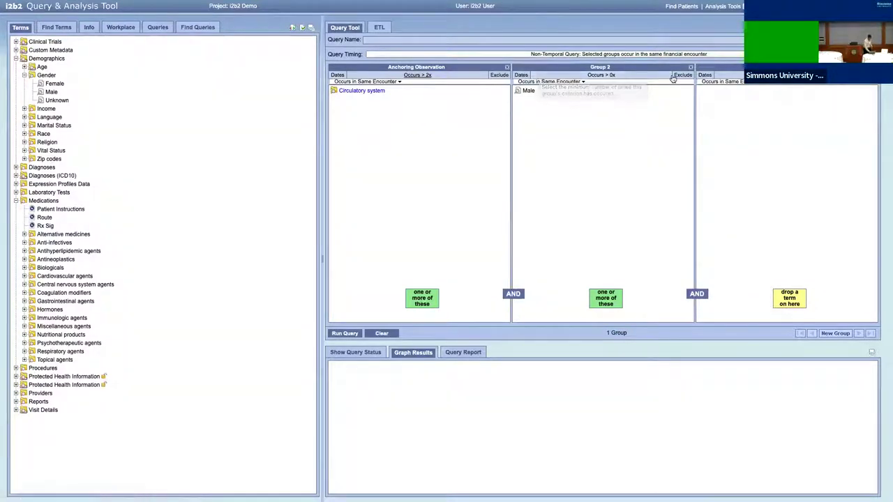
click(691, 68)
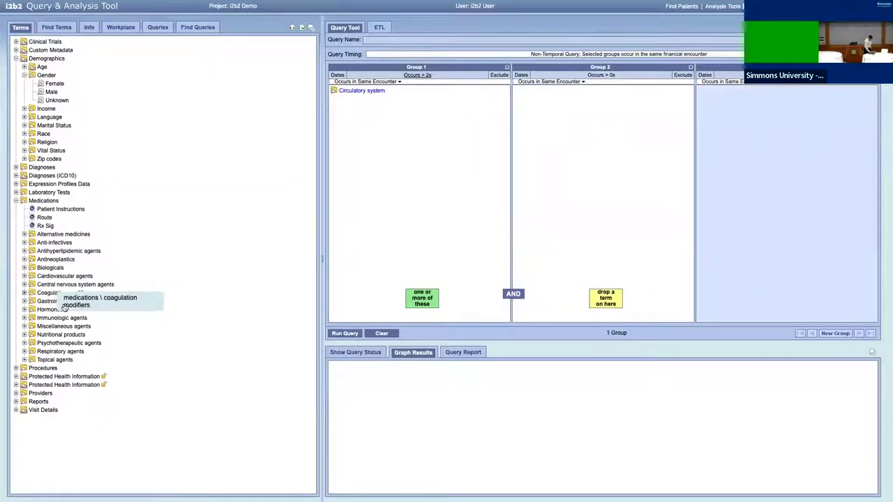
drag(56, 276, 558, 145)
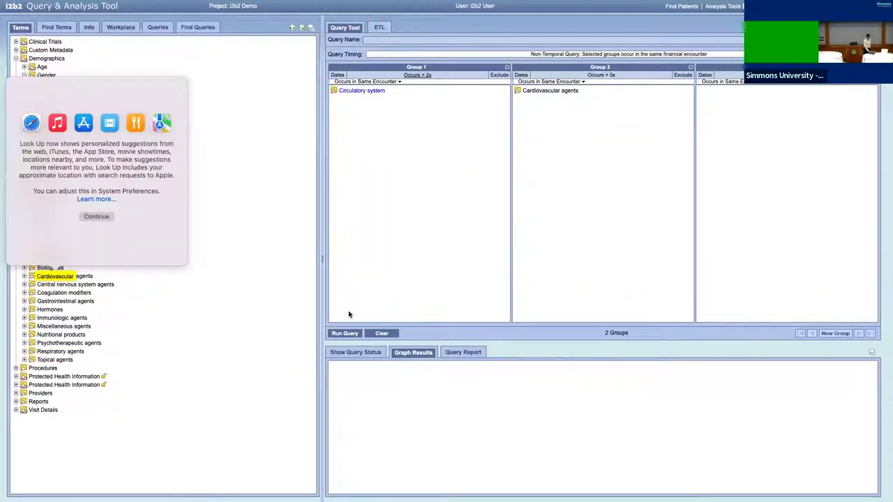
click(343, 334)
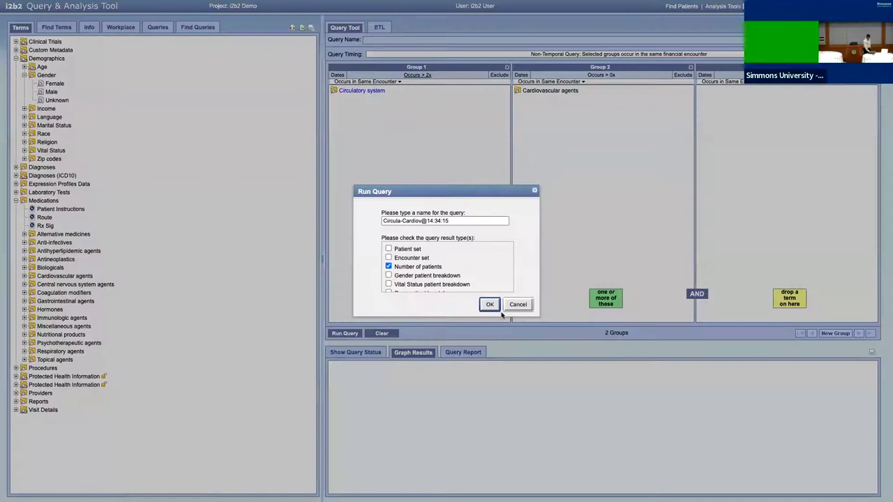
- Run query Circula-Cardiov@14:34:15 for a patient count (0 patients), then return to Chrome
click(490, 305)
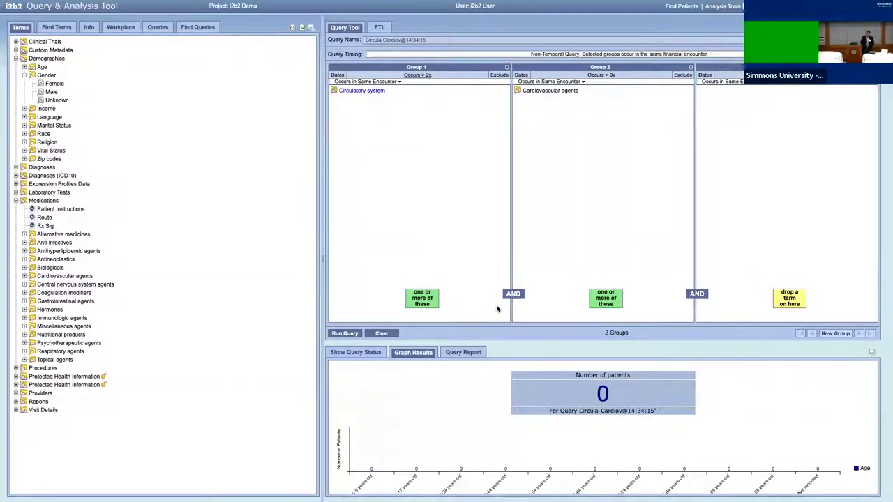
key(super+Tab)
key(super+Tab)
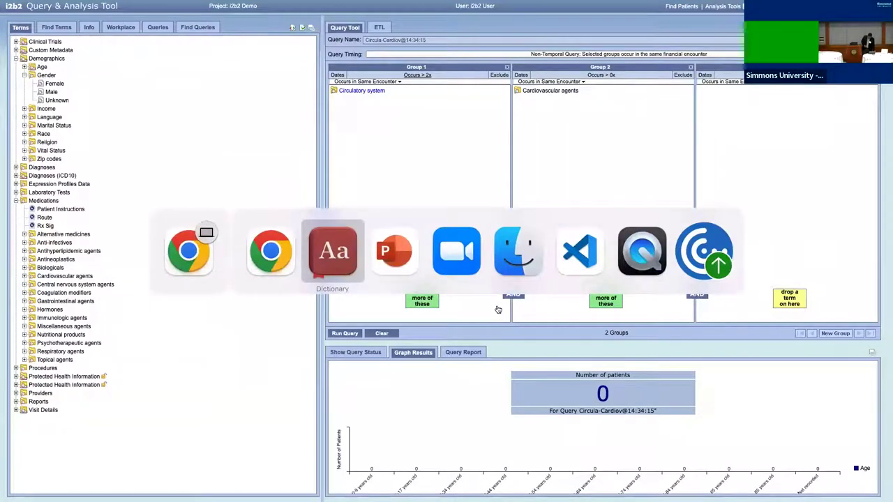
key(super+Tab)
key(super+shift+Tab)
key(super+shift+Tab)
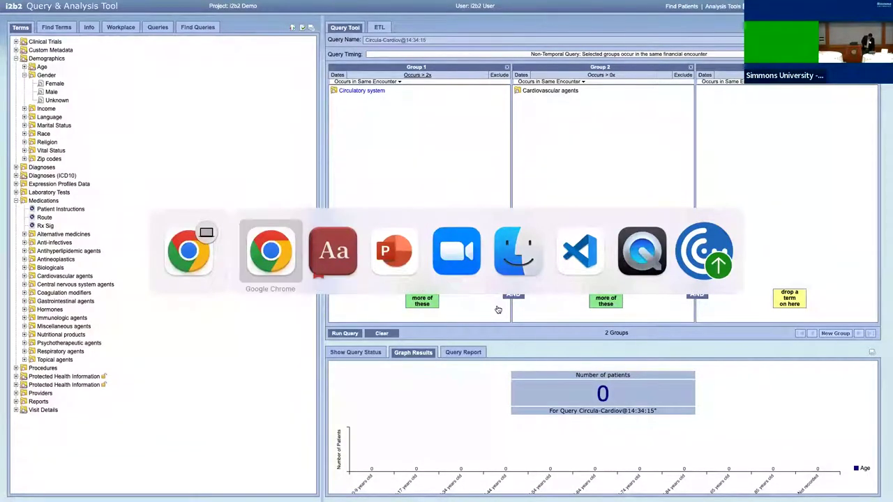
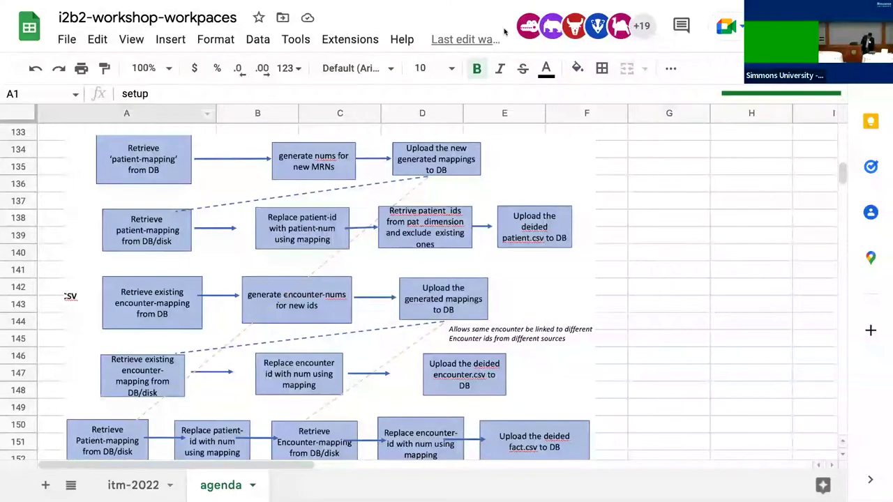
- Leave the full-screen workshop sheet and request deletion of ex5_concepts.csv and ex5_facts.csv on i2b2's ETL tab
key(super+Tab)
mouse_move(442, 3)
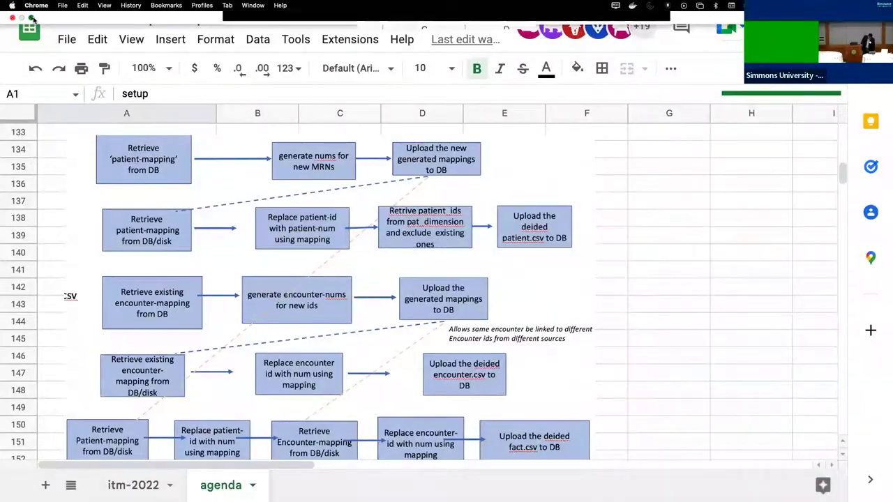
click(32, 17)
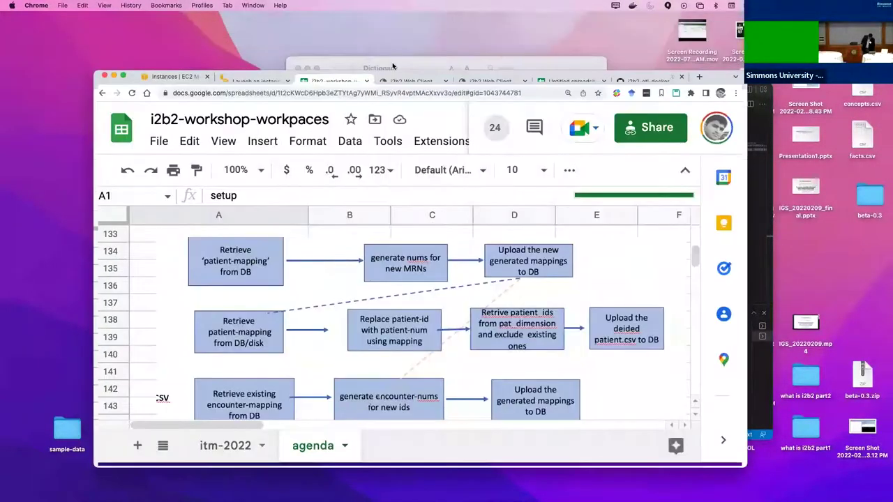
click(412, 81)
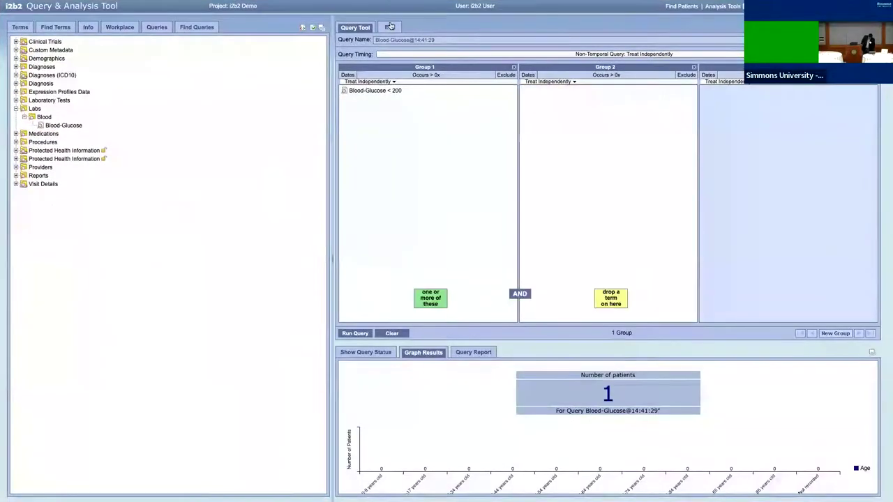
click(389, 28)
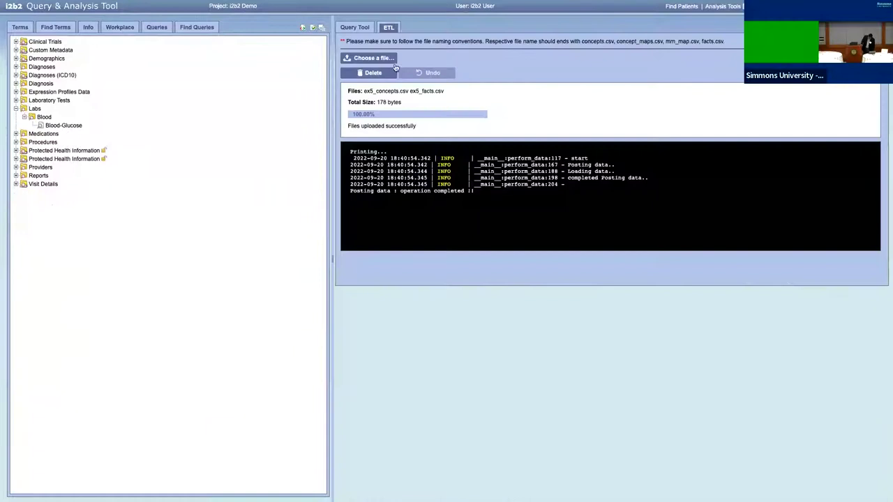
click(391, 73)
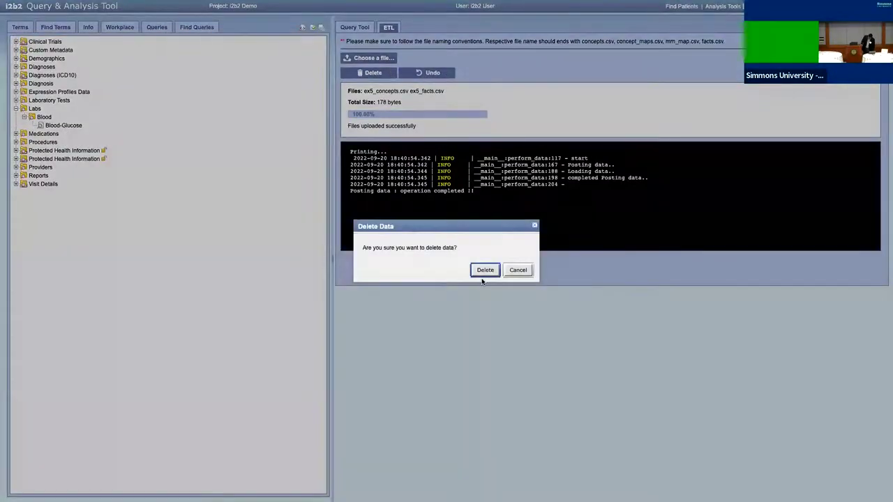
- Confirm the Delete Data dialog so the uploaded ex5 concepts and facts data are removed
click(486, 272)
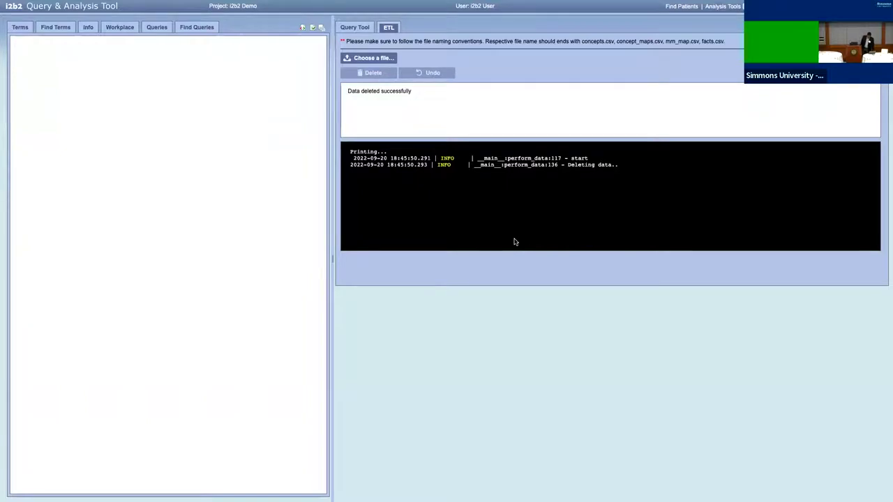
- Show slide 13 of the PowerPoint deck, the facts table diagram, as a full-screen slide show
key(super+Tab)
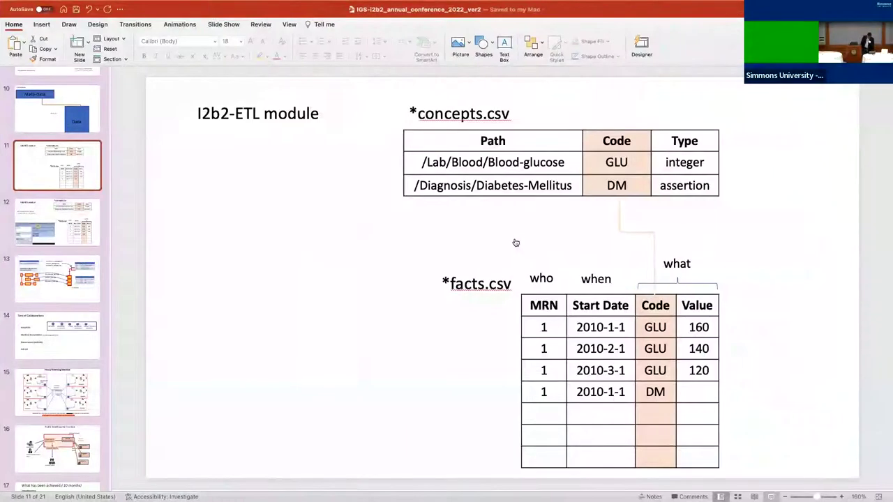
click(86, 266)
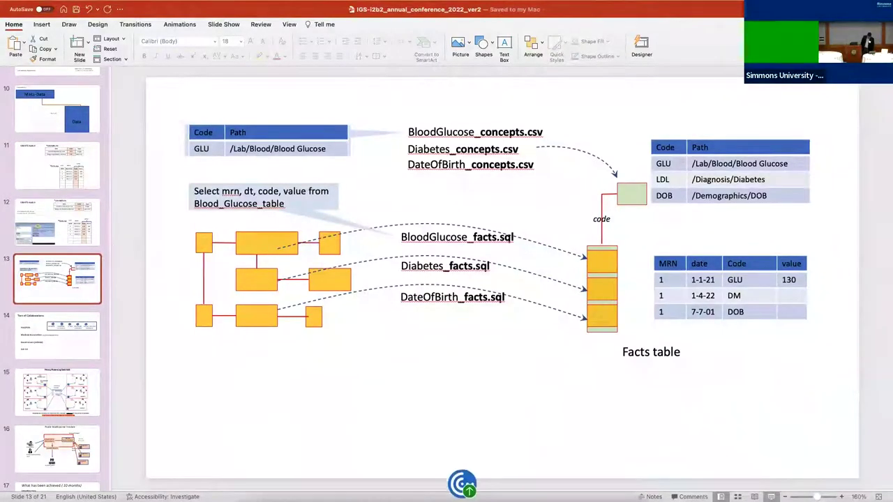
key(super+shift+Return)
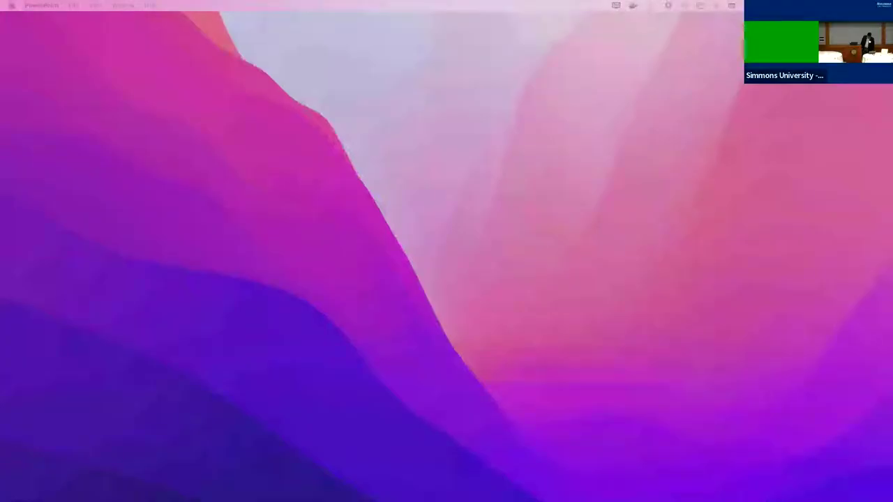